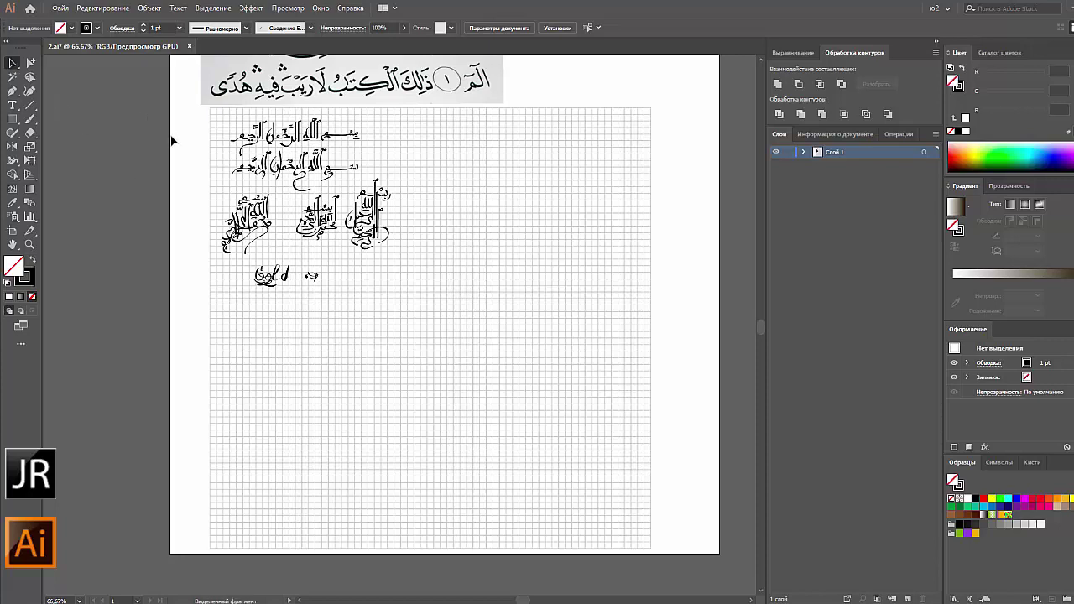
# Zoom the grid artboard to 150% and pan to the empty grid below the Gold sketch
pyautogui.hotkey('alt', 'space')
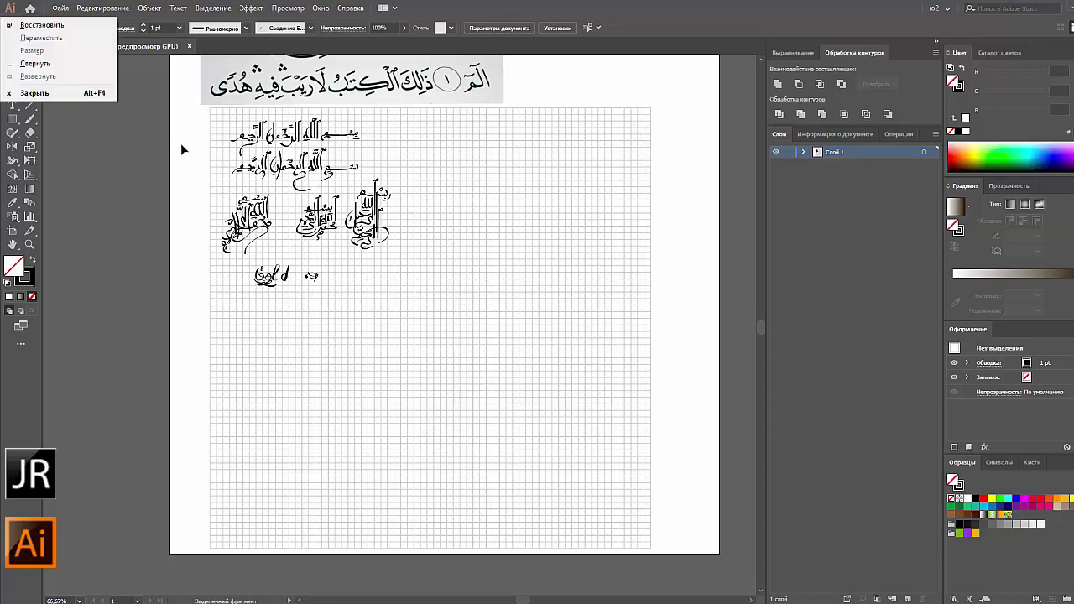
pyautogui.press('Return')
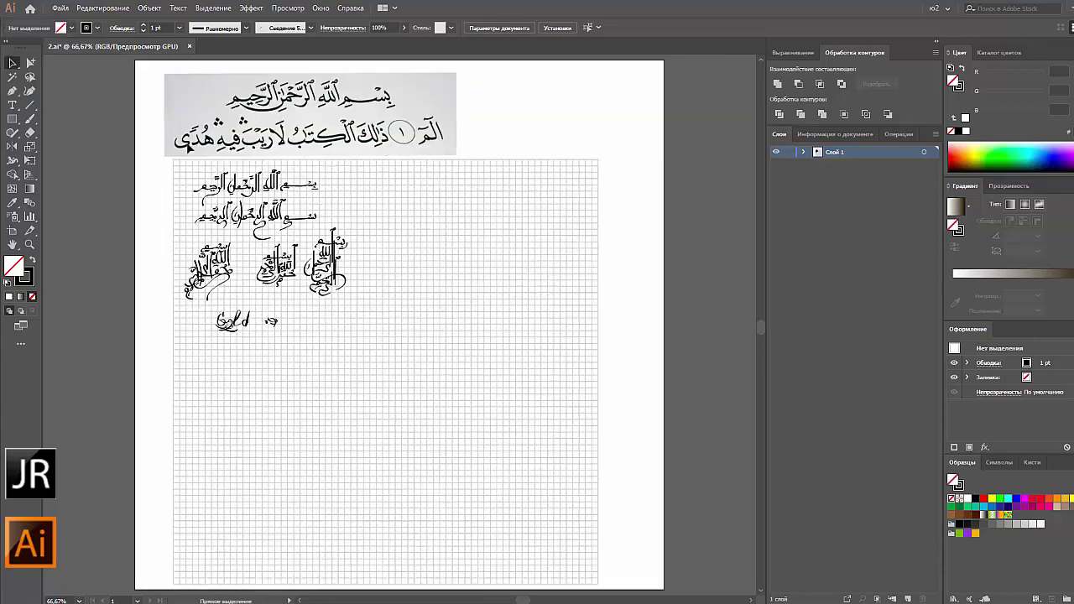
pyautogui.hotkey('ctrl', '+')
pyautogui.hotkey('ctrl', '+')
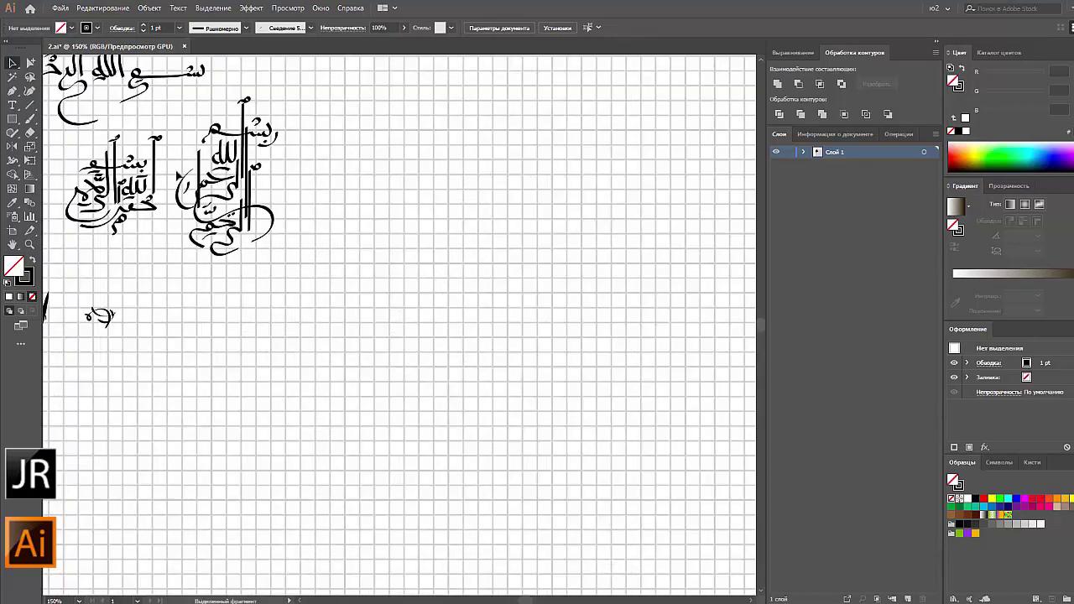
pyautogui.moveTo(192, 261); pyautogui.dragTo(407, 143)
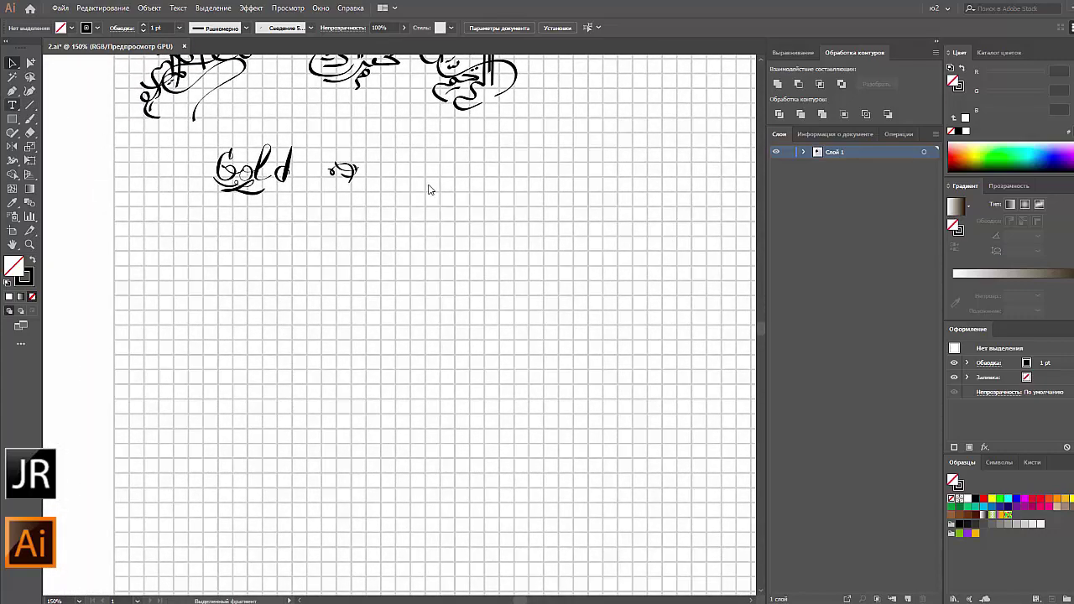
# Add a 'Ramadan' text label beside the Gold sketch, replacing the mistyped text
pyautogui.click(419, 183)
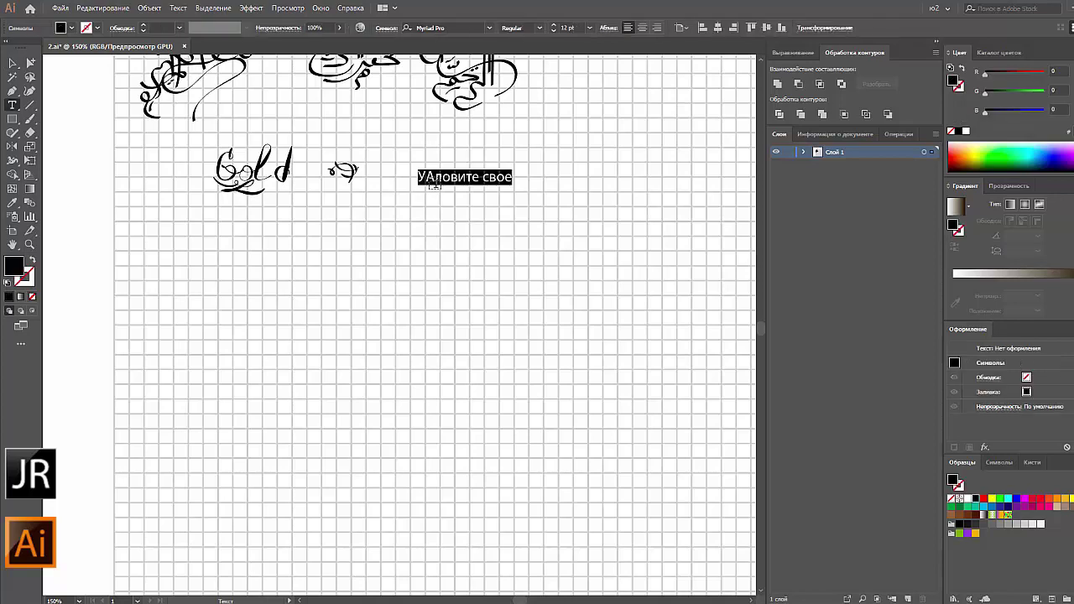
pyautogui.write('Кфьф')
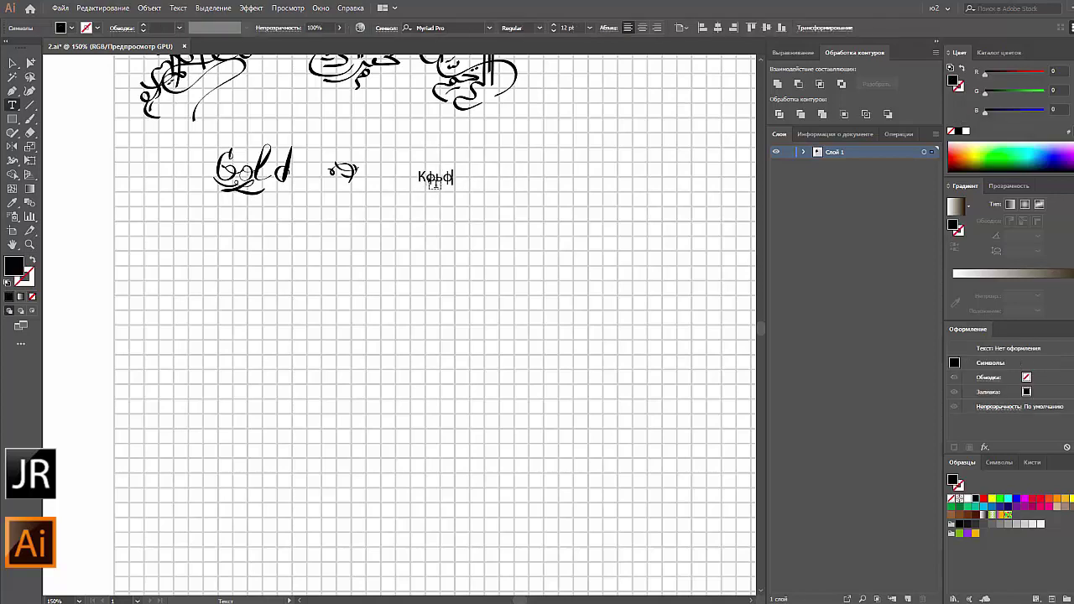
pyautogui.write('вфт')
pyautogui.hotkey('ctrl', 'a')
pyautogui.write('R')
pyautogui.click(13, 63)
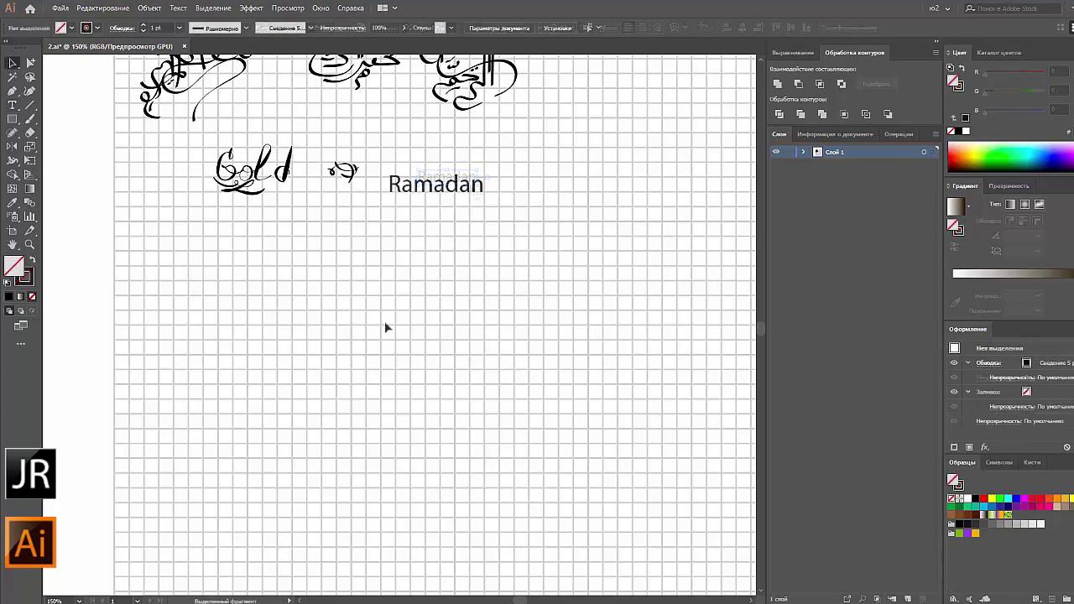
pyautogui.click(385, 320)
pyautogui.press('b')
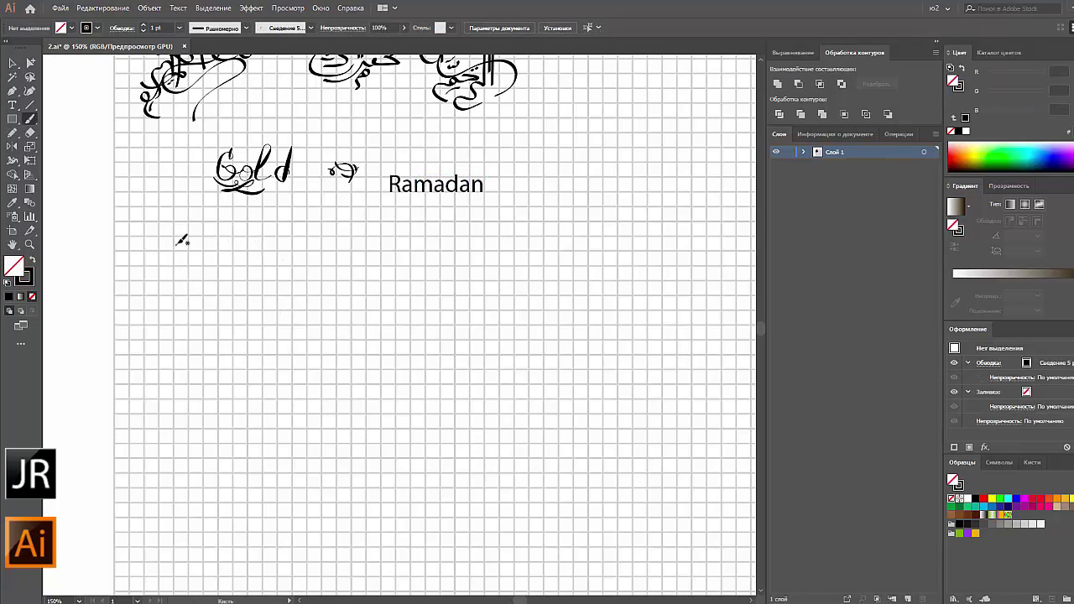
# Set the stroke weight to 2 pt and brush the large R of Ramadan
pyautogui.click(183, 29)
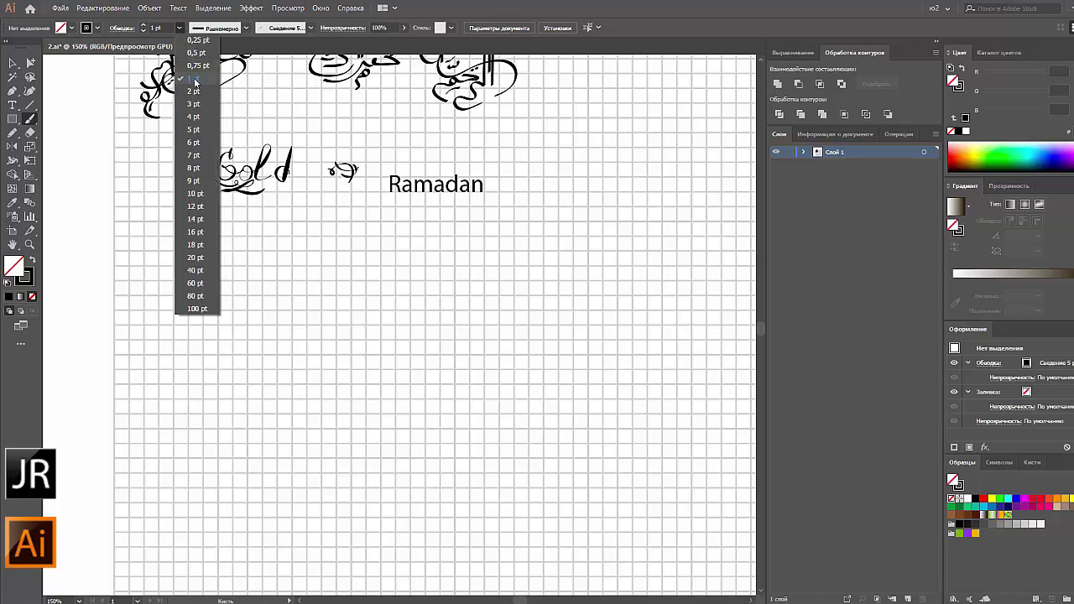
pyautogui.click(194, 98)
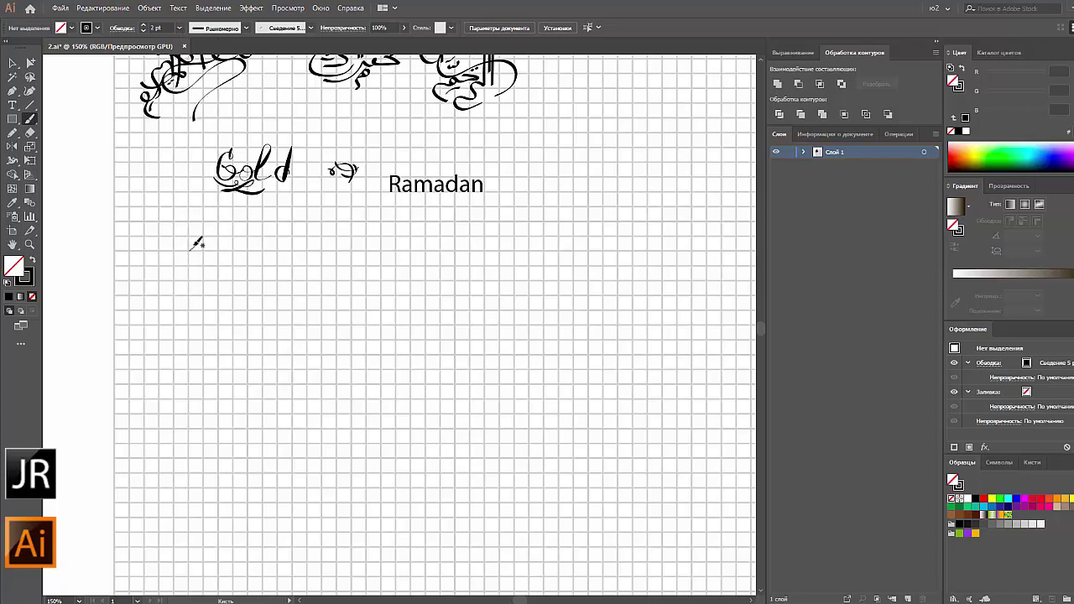
pyautogui.moveTo(189, 236); pyautogui.dragTo(191, 361)
pyautogui.moveTo(199, 240); pyautogui.dragTo(262, 348)
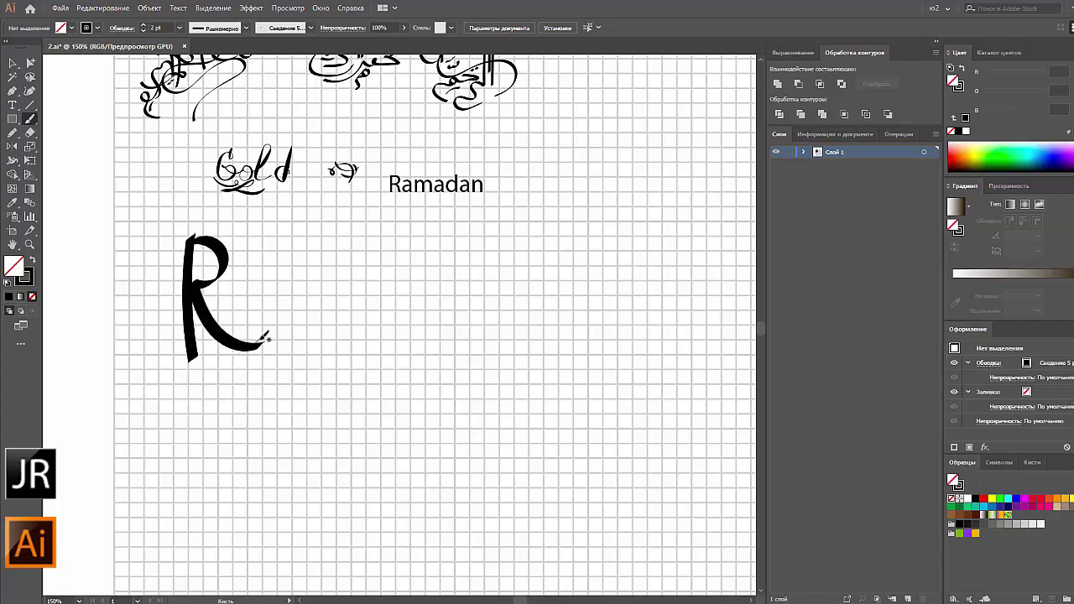
pyautogui.hotkey('ctrl', 'z')
pyautogui.moveTo(174, 276)
pyautogui.mouseDown()
pyautogui.moveTo(201, 245)
pyautogui.moveTo(252, 340)
pyautogui.moveTo(298, 302)
pyautogui.moveTo(298, 344)
pyautogui.mouseUp()
pyautogui.hotkey('ctrl', 'z')
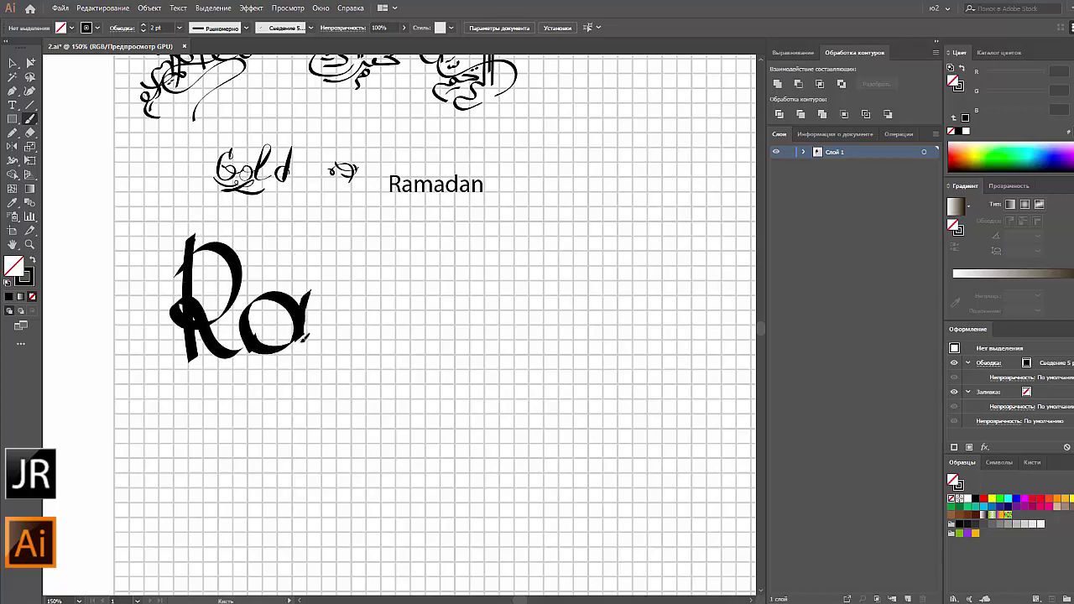
# Brush the a after the R, redrawing its stem until it looks right
pyautogui.moveTo(306, 293); pyautogui.dragTo(317, 362)
pyautogui.hotkey('ctrl', 'z')
pyautogui.hotkey('ctrl', 'z')
pyautogui.moveTo(240, 350)
pyautogui.mouseDown()
pyautogui.moveTo(287, 296)
pyautogui.moveTo(302, 352)
pyautogui.mouseUp()
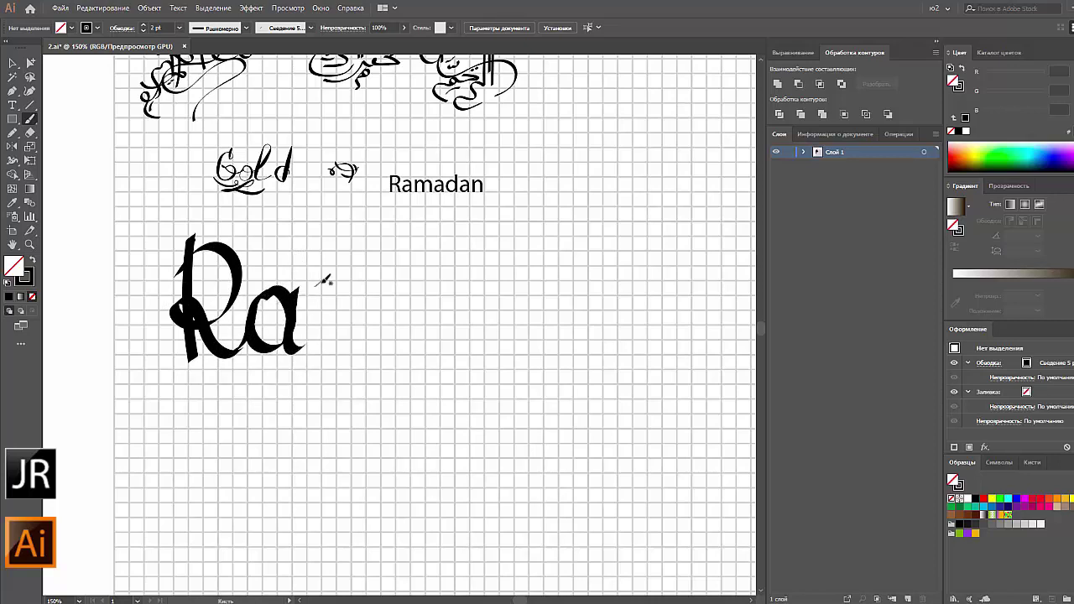
pyautogui.hotkey('ctrl', 'z')
pyautogui.moveTo(296, 285); pyautogui.dragTo(299, 354)
pyautogui.hotkey('ctrl', 'z')
pyautogui.hotkey('ctrl', 'z')
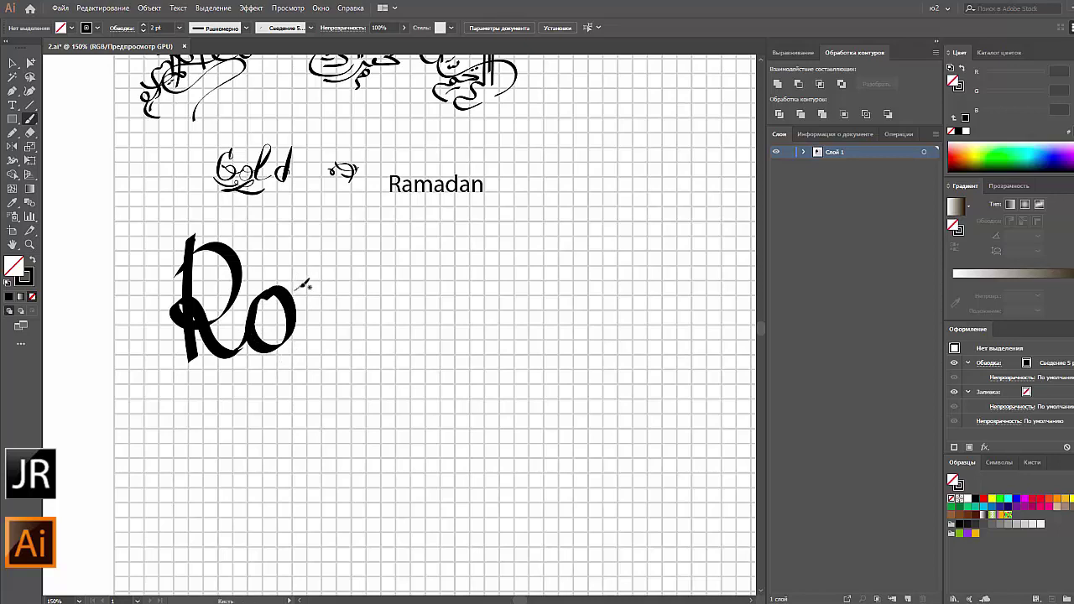
pyautogui.moveTo(298, 284); pyautogui.dragTo(302, 361)
pyautogui.hotkey('ctrl', 'z')
pyautogui.moveTo(296, 285)
pyautogui.mouseDown()
pyautogui.moveTo(318, 305)
pyautogui.moveTo(313, 341)
pyautogui.mouseUp()
pyautogui.hotkey('ctrl', 'z')
pyautogui.moveTo(317, 279); pyautogui.dragTo(310, 336)
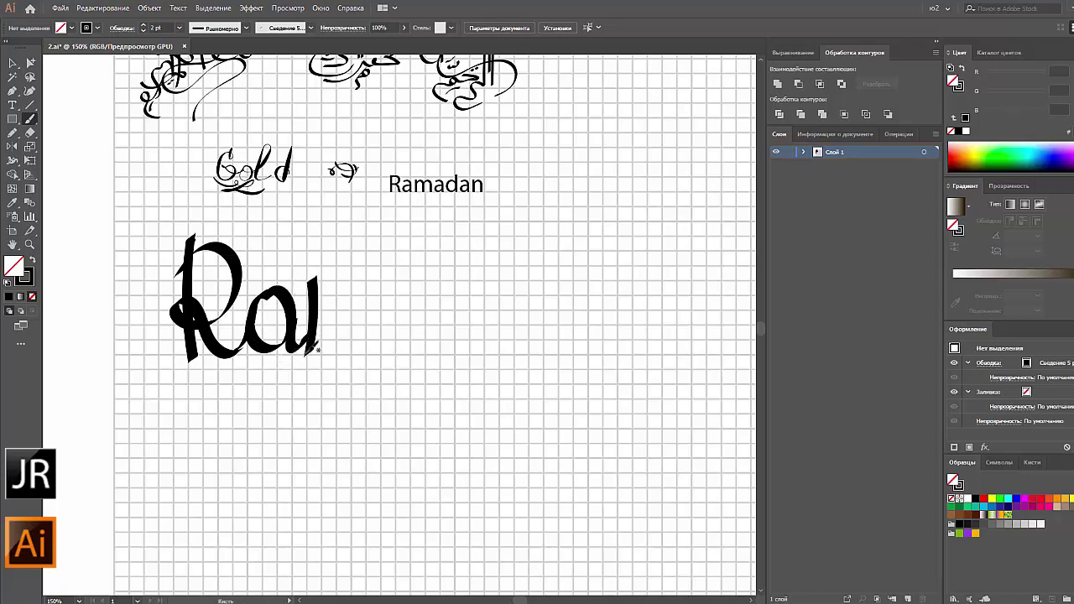
# Brush the m and the following u-shaped letter after 'Ra'
pyautogui.hotkey('ctrl', 'z')
pyautogui.moveTo(319, 277); pyautogui.dragTo(313, 333)
pyautogui.moveTo(315, 292)
pyautogui.mouseDown()
pyautogui.moveTo(346, 356)
pyautogui.moveTo(370, 354)
pyautogui.mouseUp()
pyautogui.hotkey('ctrl', 'z')
pyautogui.moveTo(346, 287)
pyautogui.mouseDown()
pyautogui.moveTo(379, 283)
pyautogui.moveTo(371, 352)
pyautogui.mouseUp()
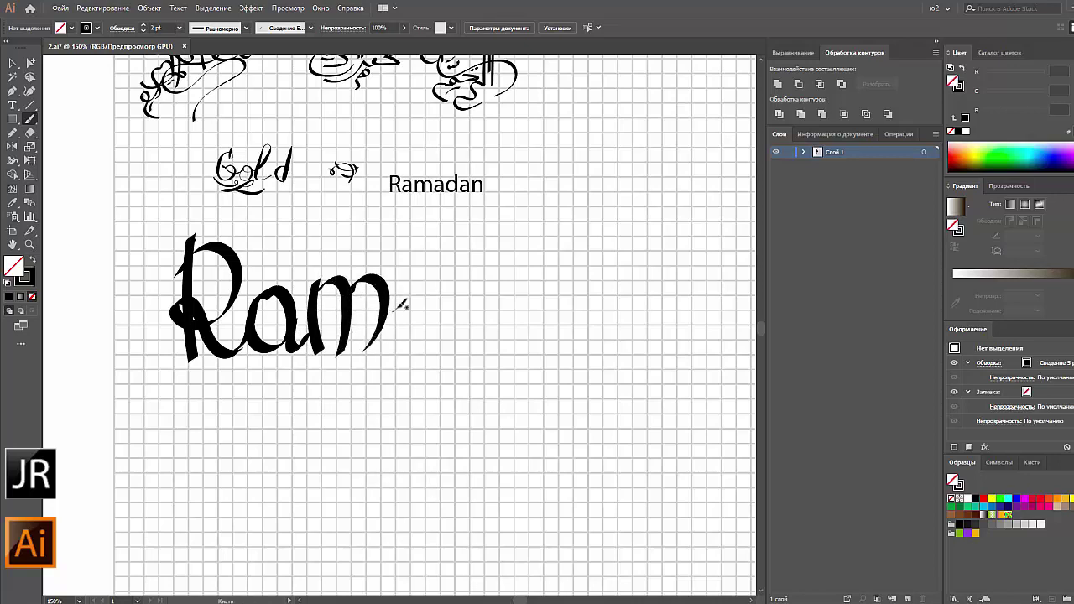
pyautogui.moveTo(415, 278); pyautogui.dragTo(447, 354)
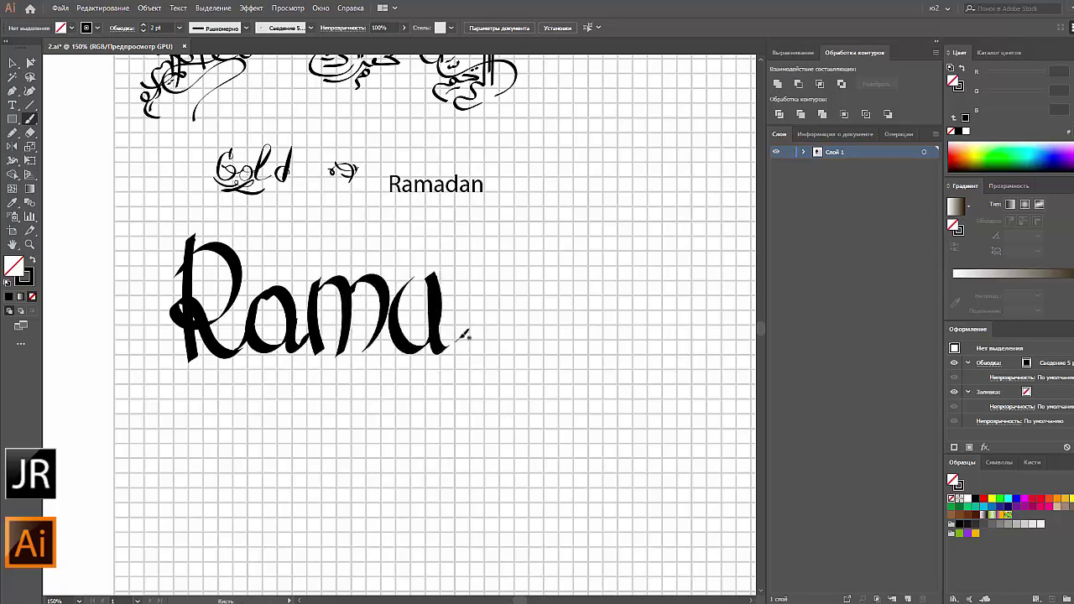
pyautogui.hotkey('ctrl', 'z')
pyautogui.moveTo(439, 278); pyautogui.dragTo(451, 359)
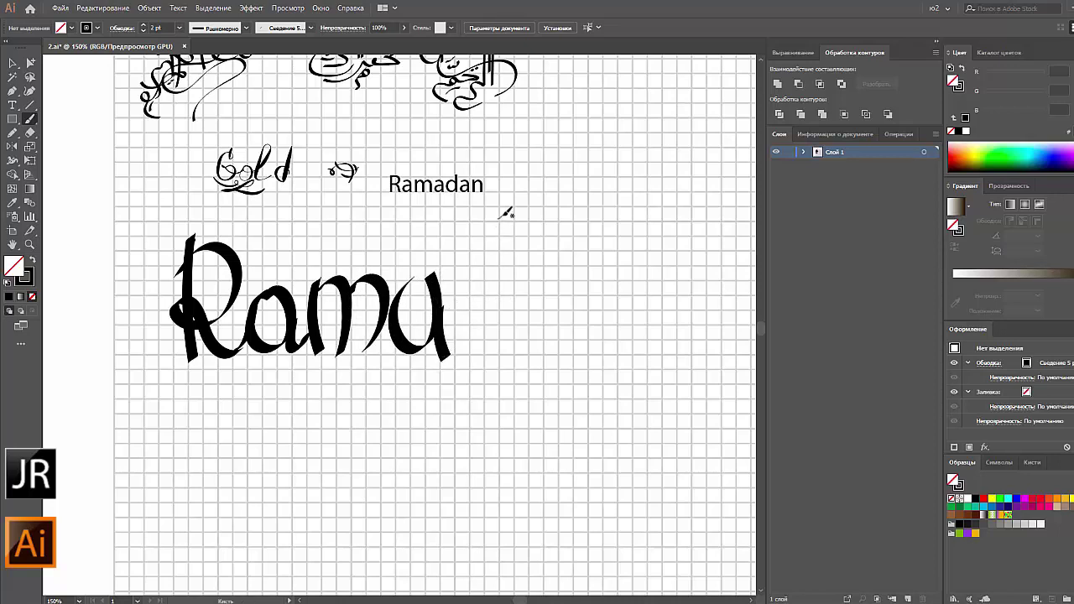
# Brush the d, another a and the final n to finish Ramadan
pyautogui.moveTo(506, 211)
pyautogui.mouseDown()
pyautogui.moveTo(509, 299)
pyautogui.moveTo(494, 359)
pyautogui.mouseUp()
pyautogui.moveTo(487, 273); pyautogui.dragTo(491, 351)
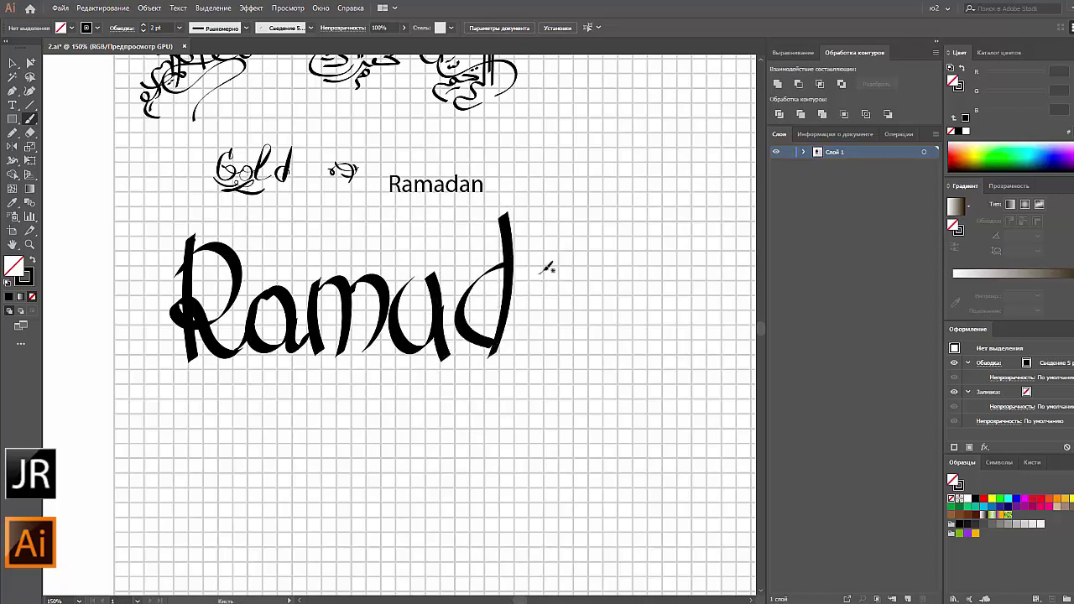
pyautogui.moveTo(551, 266)
pyautogui.mouseDown()
pyautogui.moveTo(542, 349)
pyautogui.moveTo(560, 337)
pyautogui.mouseUp()
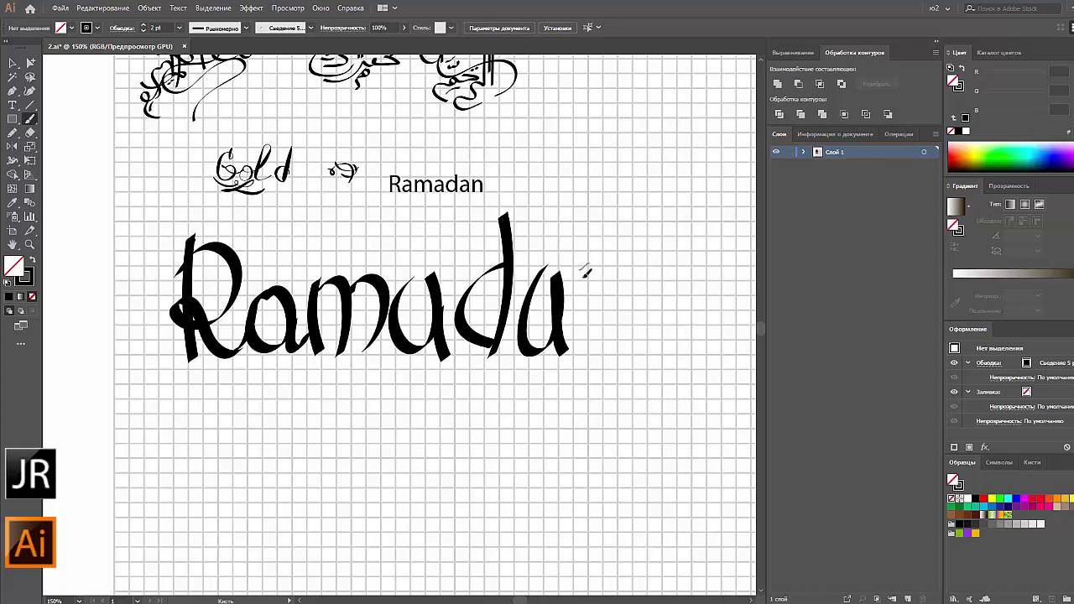
pyautogui.hotkey('ctrl', 'z')
pyautogui.moveTo(587, 263)
pyautogui.mouseDown()
pyautogui.moveTo(581, 356)
pyautogui.moveTo(629, 317)
pyautogui.moveTo(624, 358)
pyautogui.mouseUp()
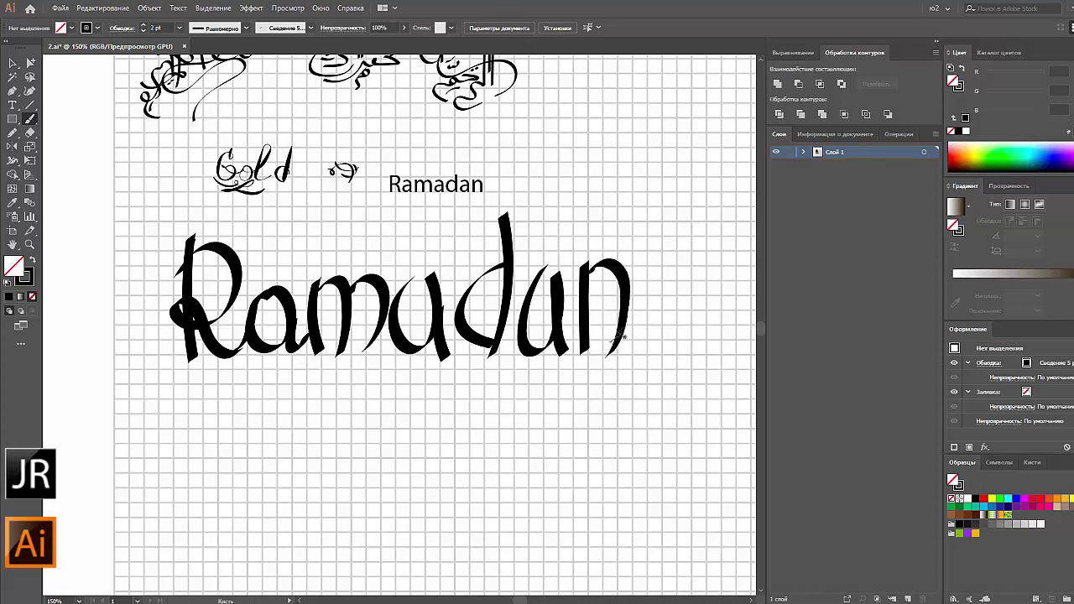
# Delete the extra a strokes after the R and before the n
pyautogui.press('v')
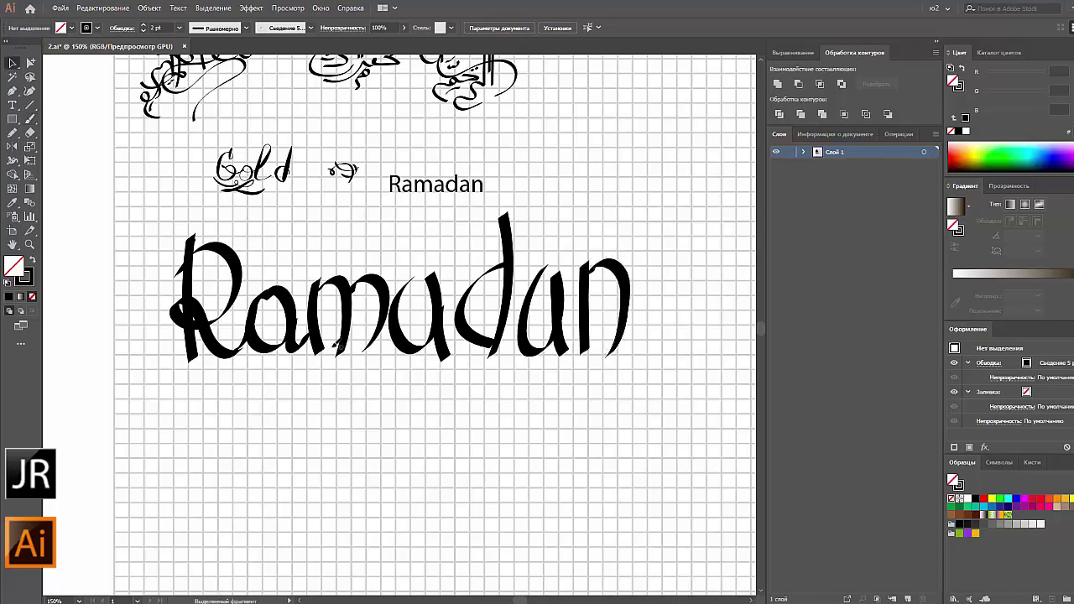
pyautogui.click(294, 348)
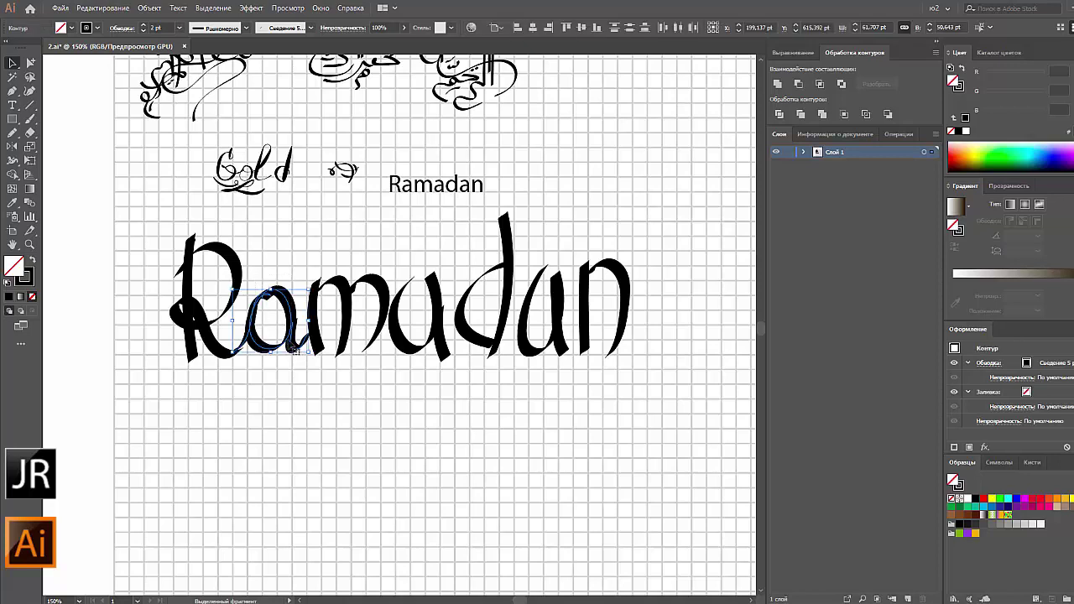
pyautogui.press('Delete')
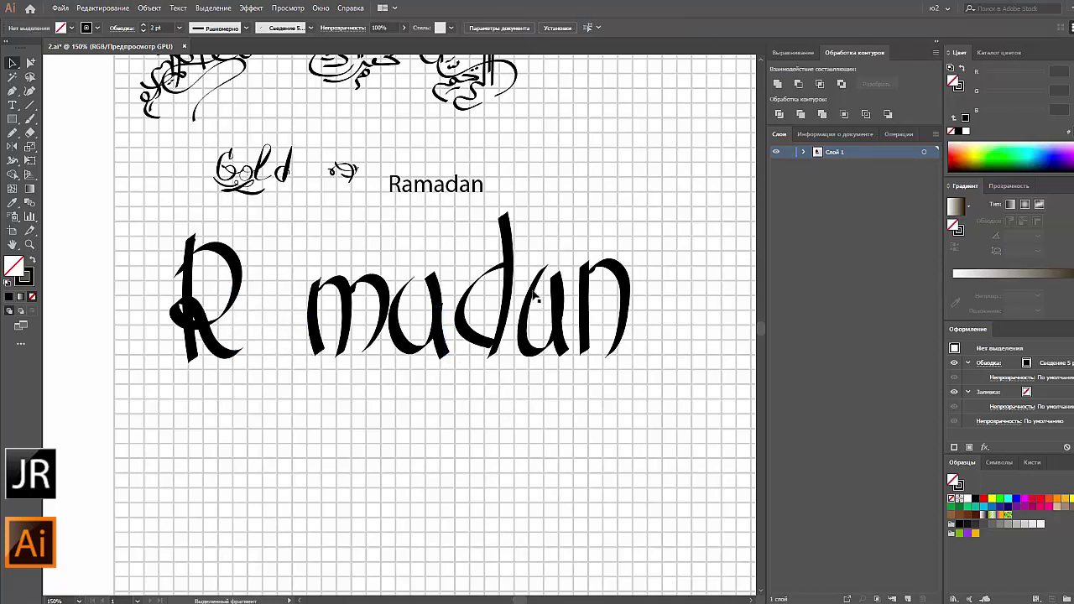
pyautogui.click(564, 316)
pyautogui.press('Delete')
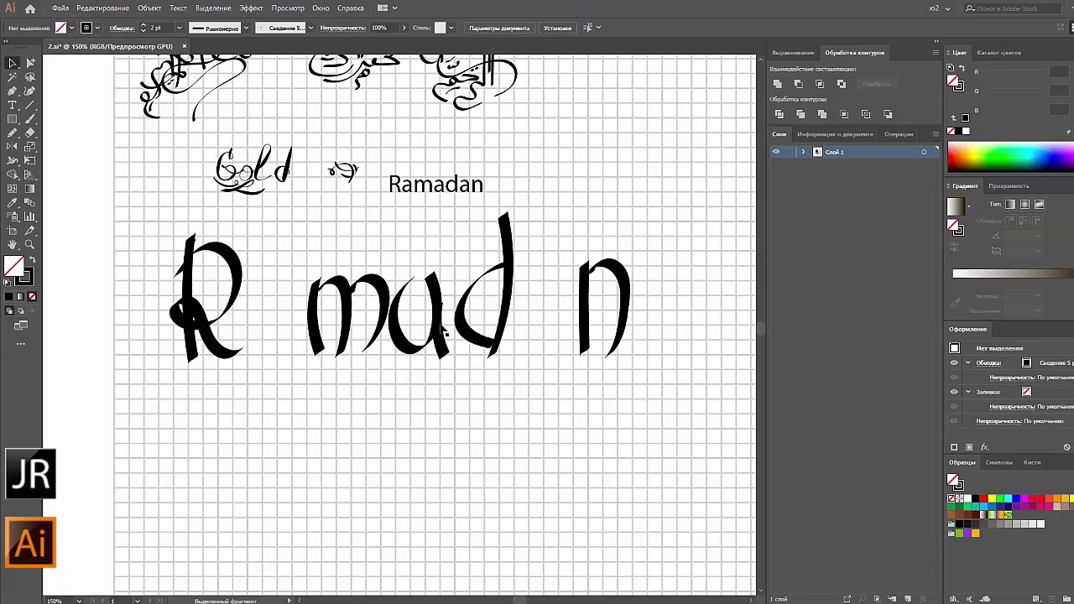
# Nudge an anchor on the u's right stem slightly upward
pyautogui.click(439, 328)
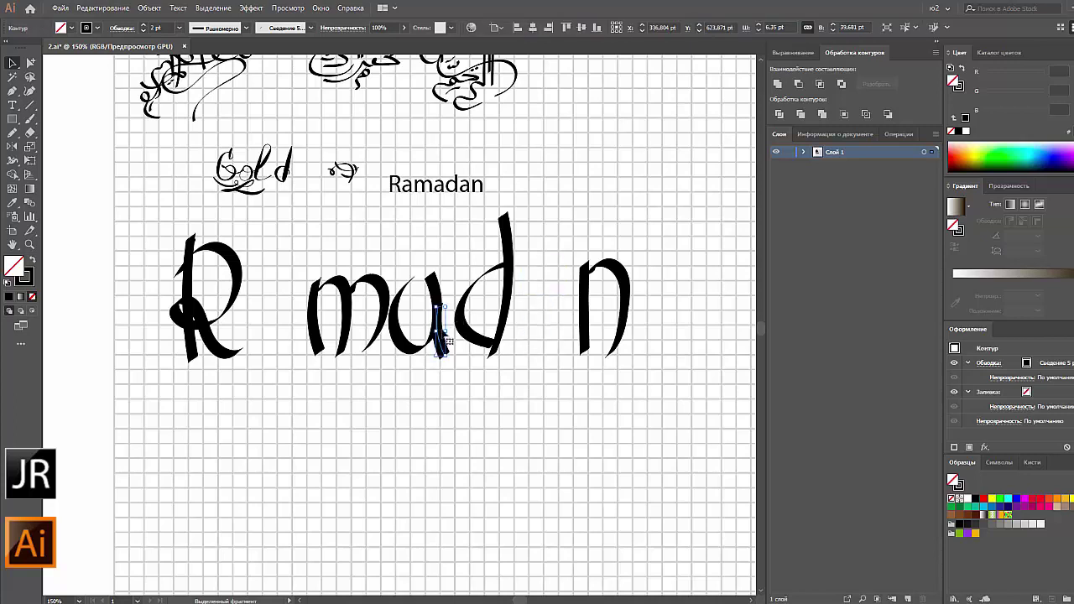
pyautogui.click(440, 312)
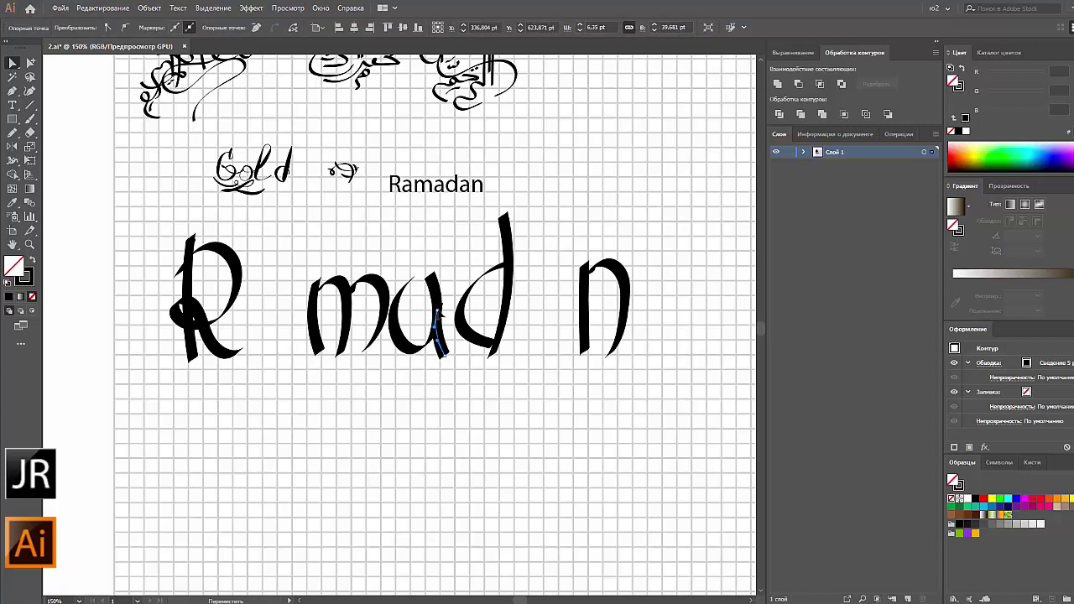
pyautogui.moveTo(439, 312); pyautogui.dragTo(437, 302)
pyautogui.click(445, 356)
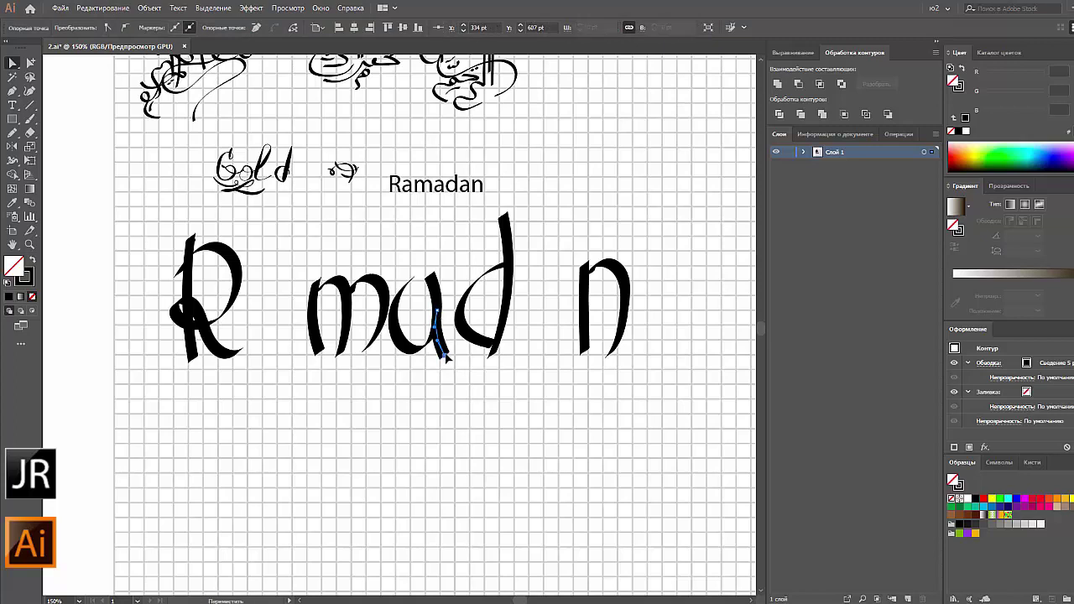
pyautogui.click(452, 394)
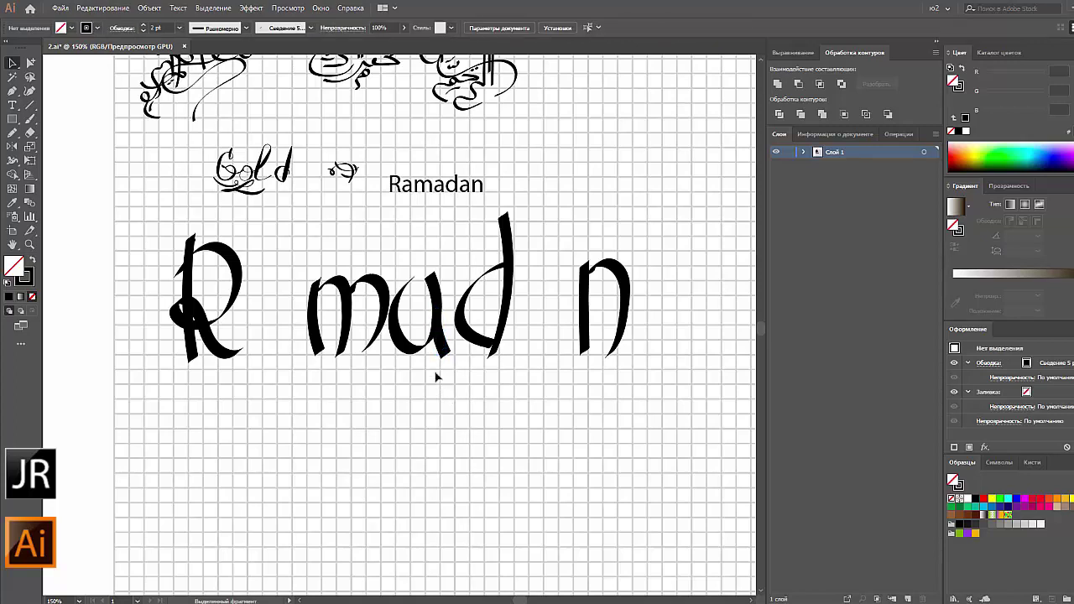
# Move the u letter group into the gap so the letters read as Ramadan
pyautogui.click(448, 355)
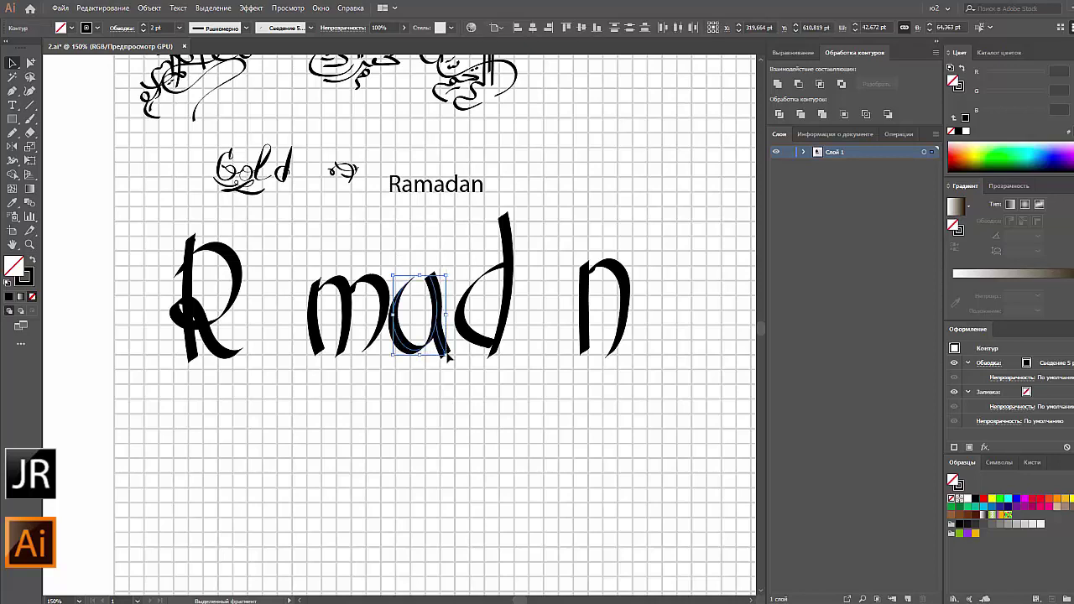
pyautogui.click(442, 408)
pyautogui.click(441, 344)
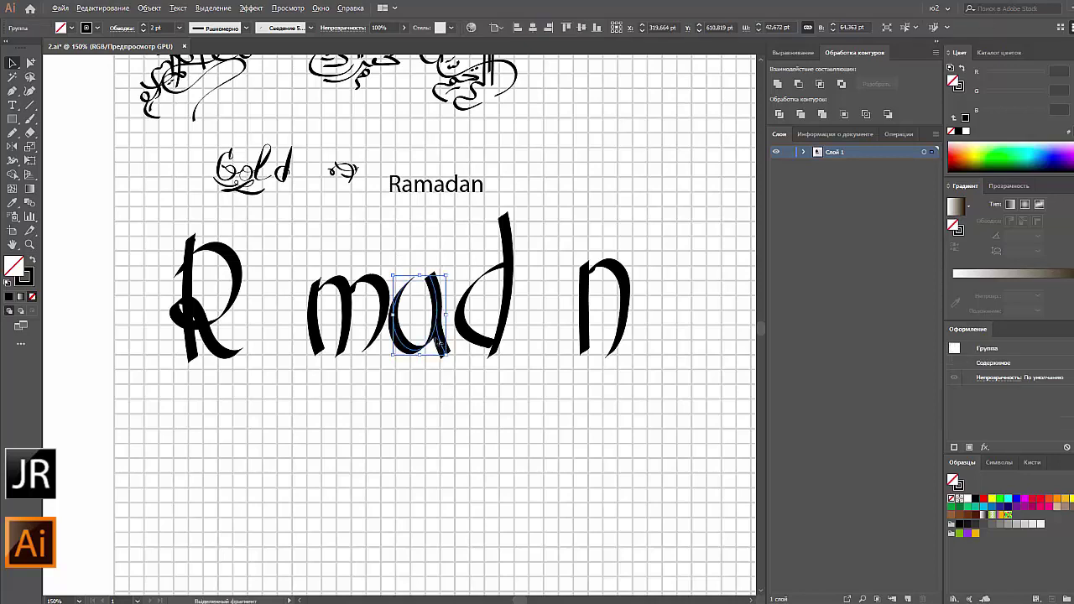
pyautogui.moveTo(441, 344)
pyautogui.mouseDown()
pyautogui.moveTo(294, 344)
pyautogui.moveTo(561, 346)
pyautogui.mouseUp()
pyautogui.click(307, 387)
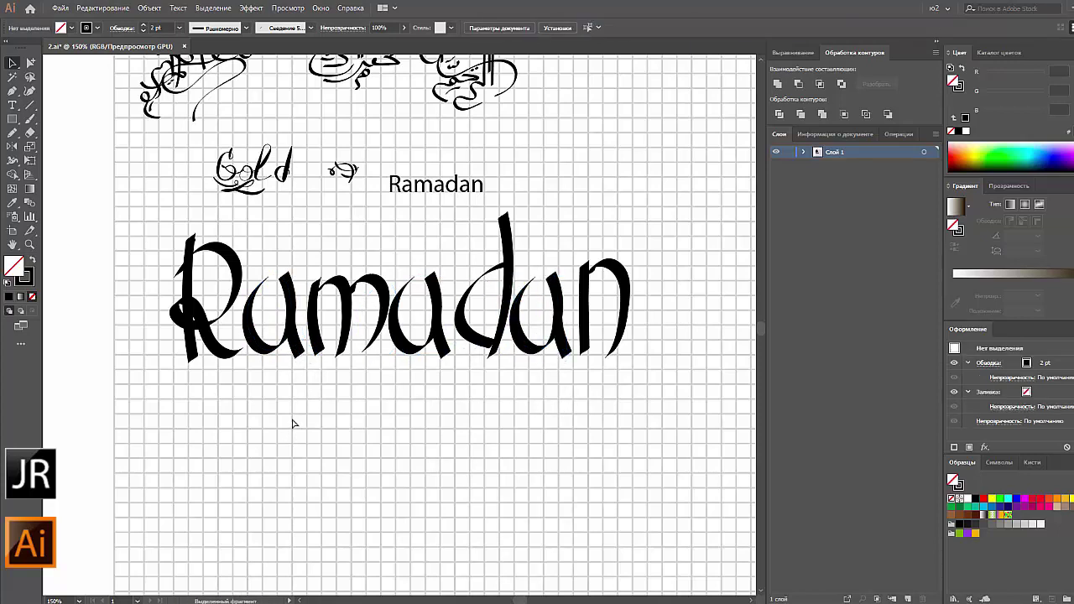
pyautogui.press('a')
# Brush a thinner R and a lowercase a beneath the large word
pyautogui.press('b')
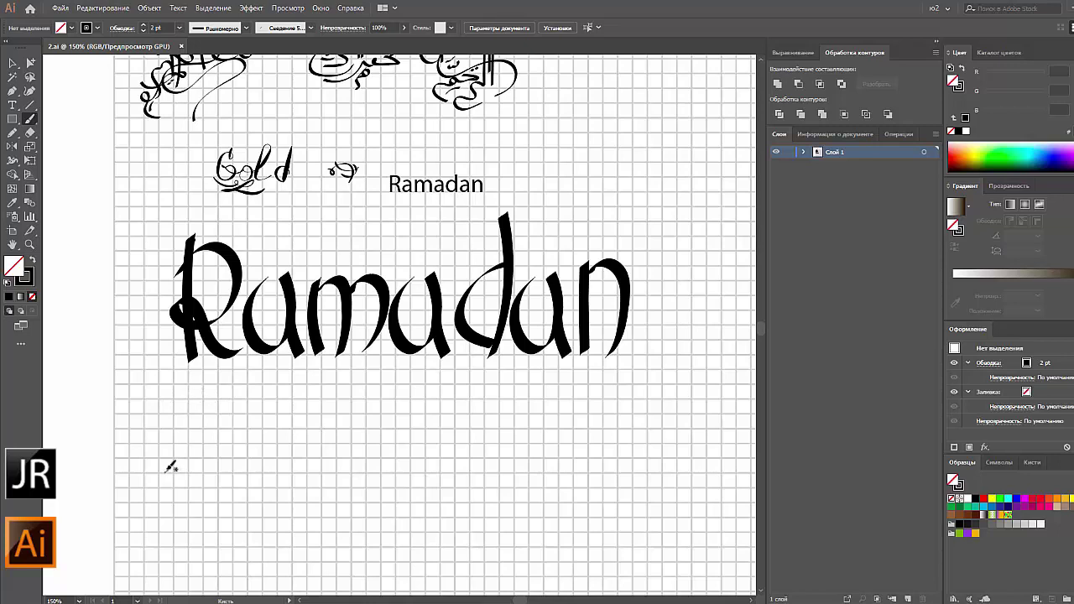
pyautogui.moveTo(174, 427)
pyautogui.mouseDown()
pyautogui.moveTo(198, 459)
pyautogui.moveTo(218, 445)
pyautogui.moveTo(209, 475)
pyautogui.moveTo(223, 500)
pyautogui.moveTo(241, 477)
pyautogui.mouseUp()
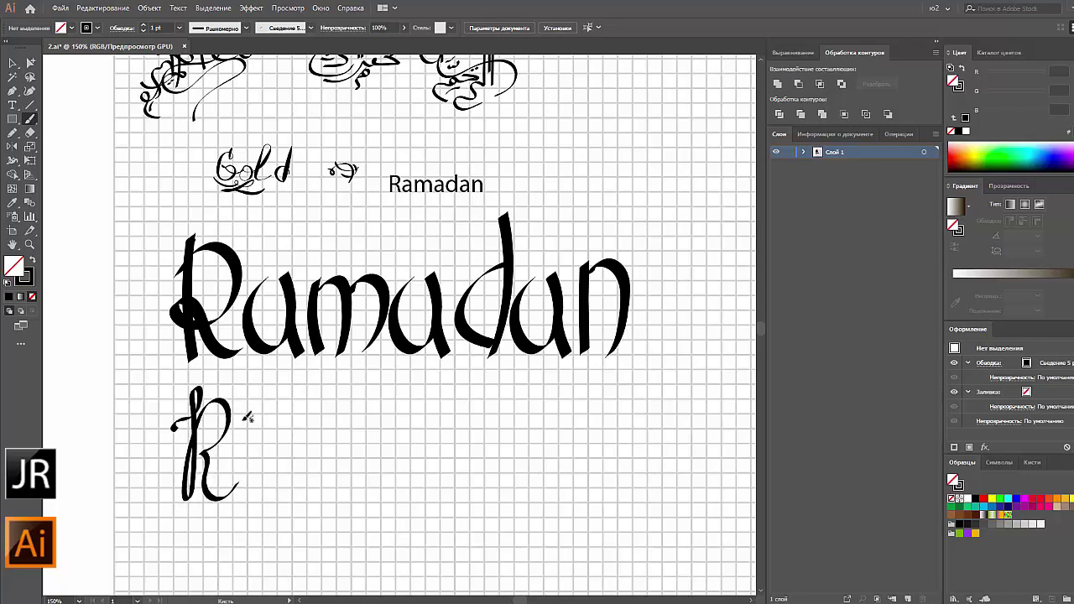
pyautogui.hotkey('ctrl', 'z')
pyautogui.moveTo(176, 433)
pyautogui.mouseDown()
pyautogui.moveTo(201, 435)
pyautogui.moveTo(245, 495)
pyautogui.mouseUp()
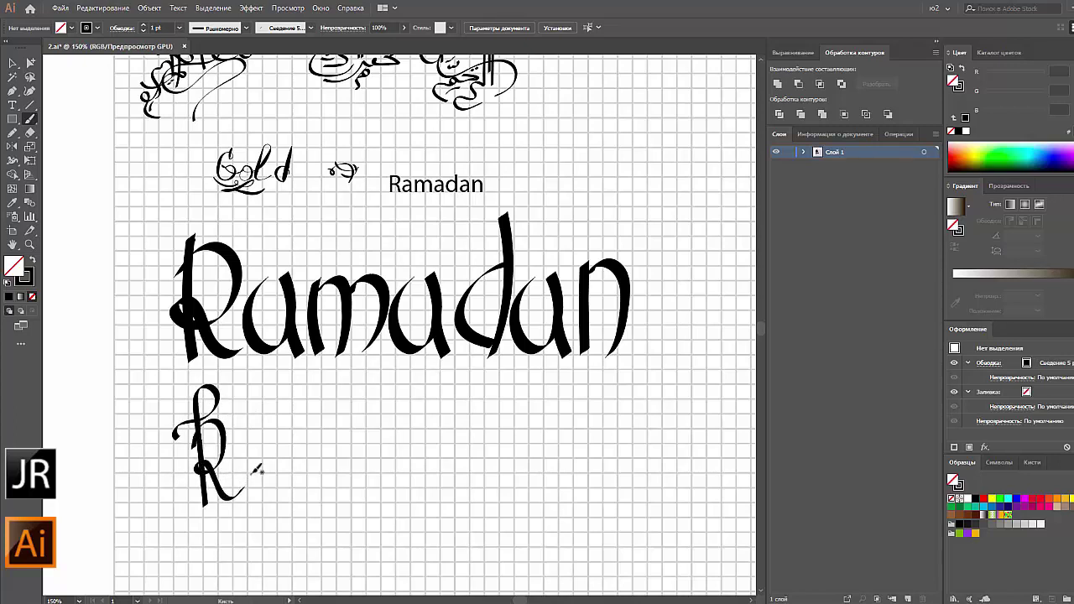
pyautogui.moveTo(270, 456)
pyautogui.mouseDown()
pyautogui.moveTo(243, 502)
pyautogui.moveTo(277, 449)
pyautogui.moveTo(284, 502)
pyautogui.mouseUp()
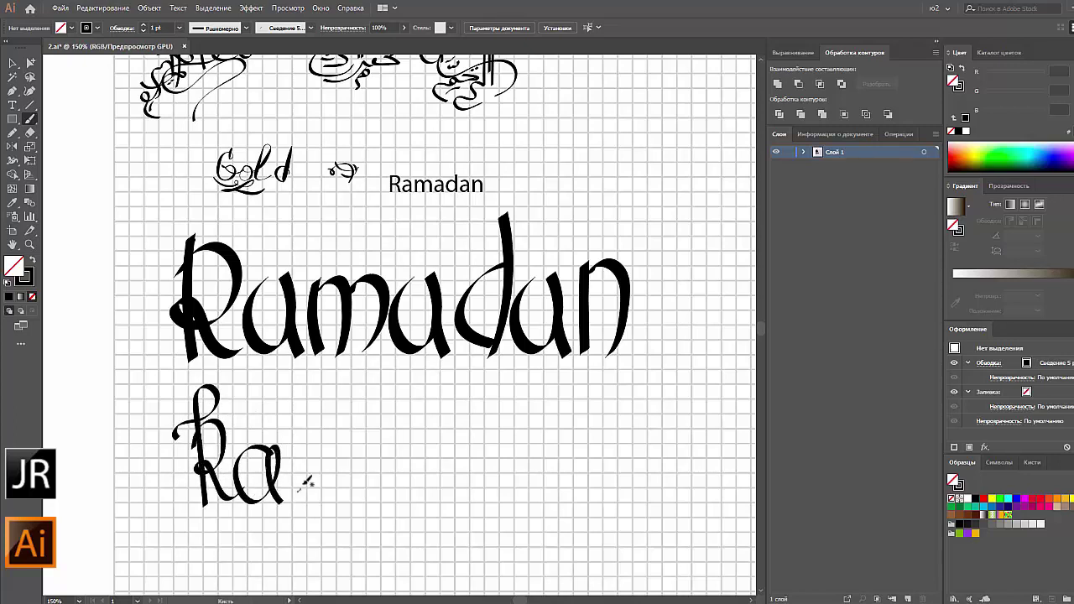
# Brush the m and a d with a bottom loop after them
pyautogui.moveTo(297, 441); pyautogui.dragTo(306, 489)
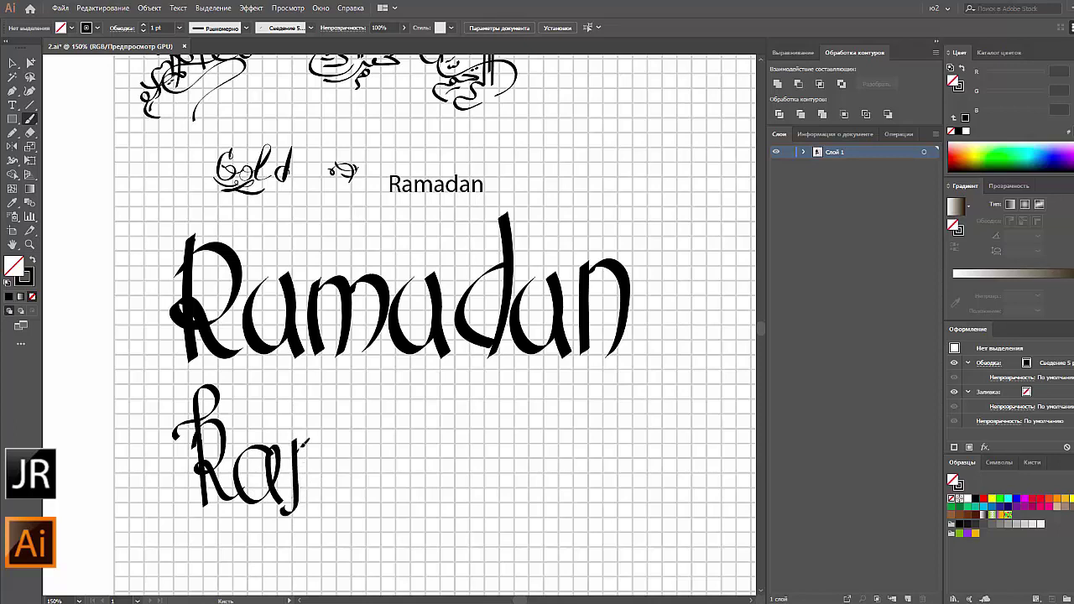
pyautogui.moveTo(307, 438); pyautogui.dragTo(334, 503)
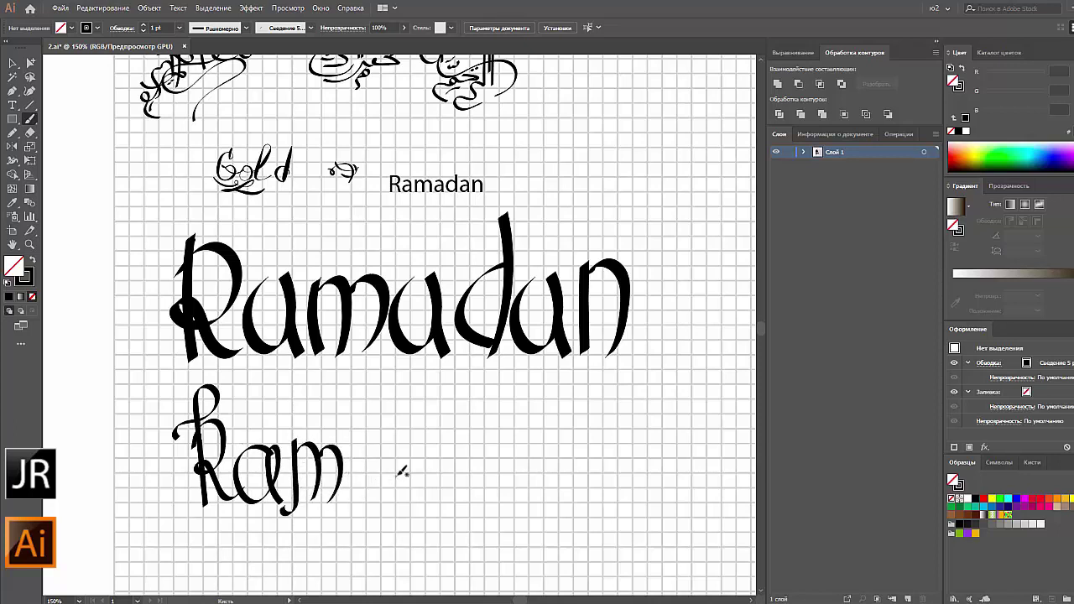
pyautogui.moveTo(446, 402)
pyautogui.mouseDown()
pyautogui.moveTo(435, 499)
pyautogui.moveTo(428, 444)
pyautogui.moveTo(453, 478)
pyautogui.mouseUp()
pyautogui.hotkey('ctrl', 'z')
pyautogui.moveTo(451, 386)
pyautogui.mouseDown()
pyautogui.moveTo(445, 495)
pyautogui.moveTo(415, 457)
pyautogui.moveTo(444, 483)
pyautogui.mouseUp()
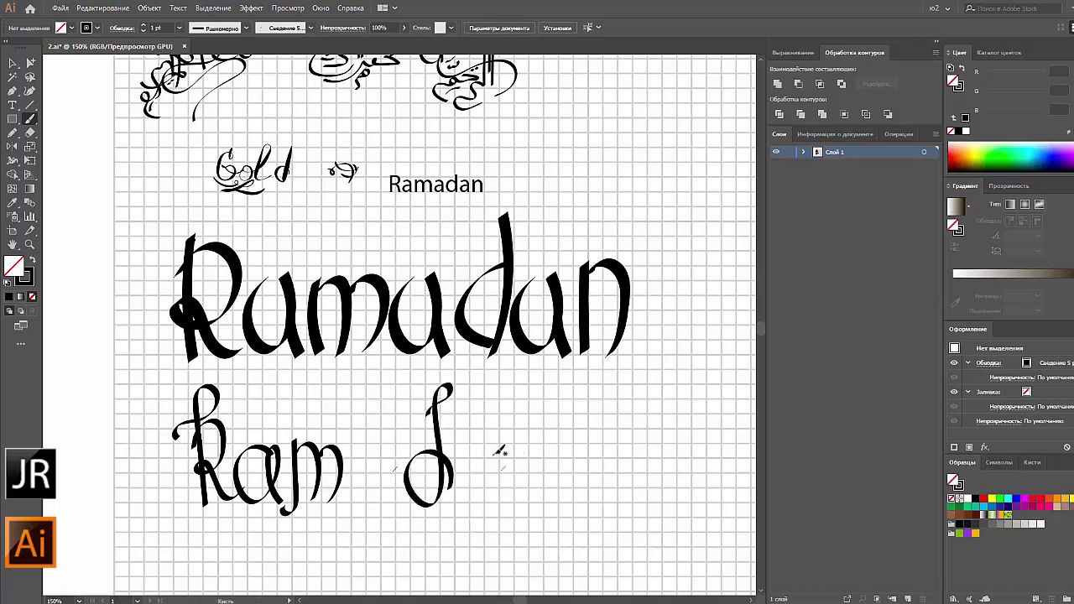
# Alt-drag copies of the a and an m stroke to complete the a and n
pyautogui.press('v')
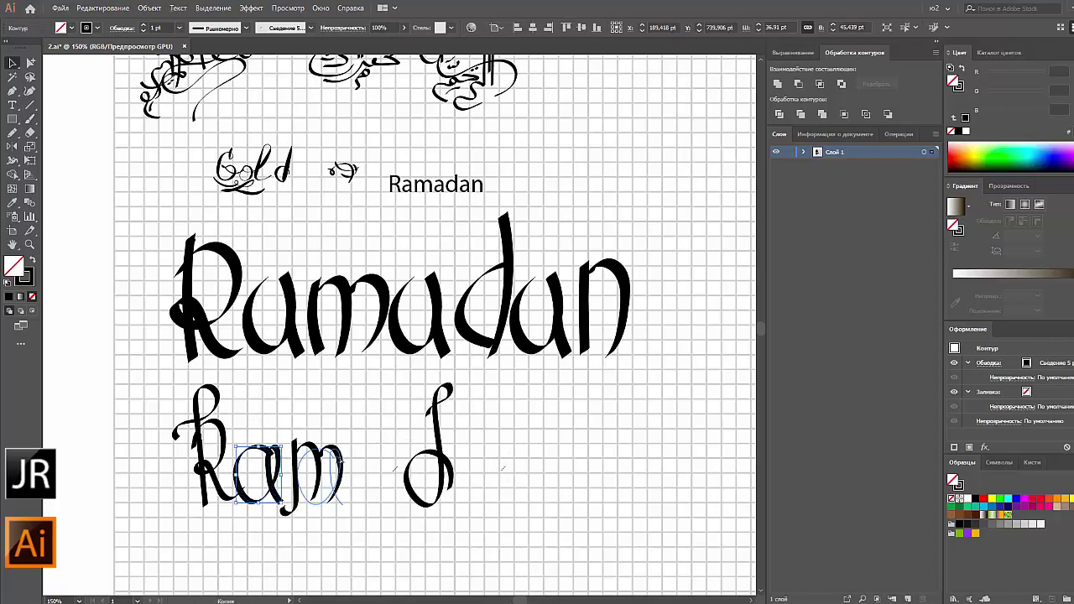
pyautogui.moveTo(259, 470); pyautogui.dragTo(505, 464)
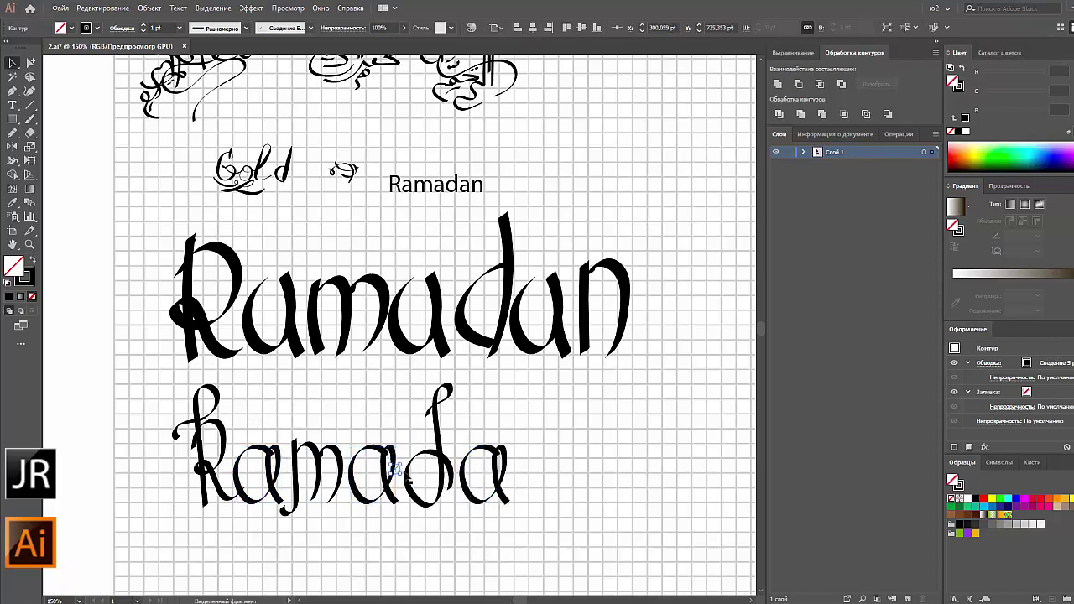
pyautogui.click(525, 487)
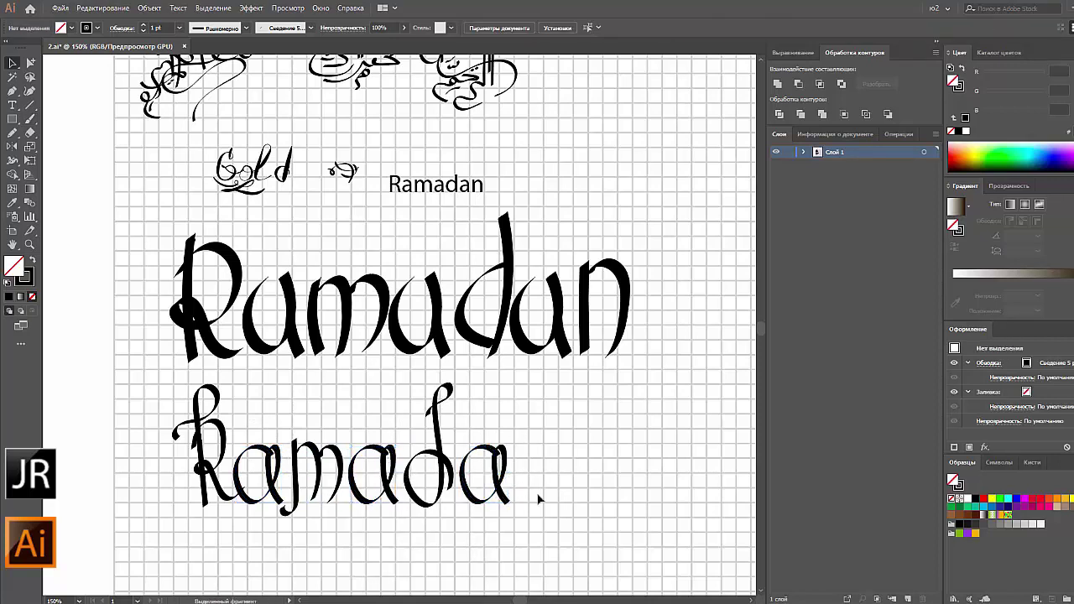
pyautogui.moveTo(319, 453); pyautogui.dragTo(545, 450)
pyautogui.click(599, 461)
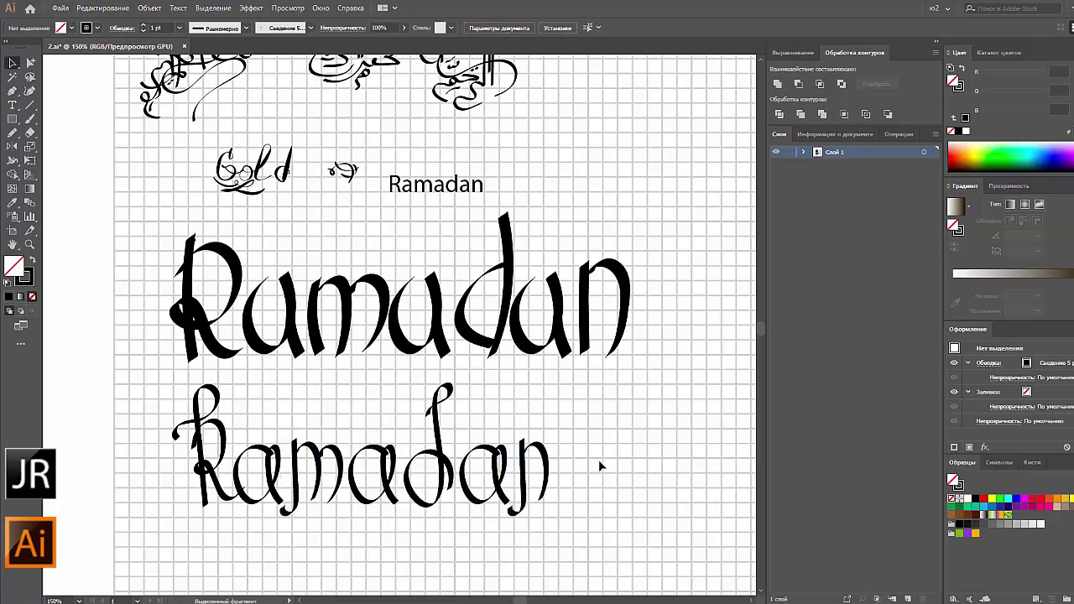
# Settle on the thinner curly R and pan to the empty grid below
pyautogui.click(220, 408)
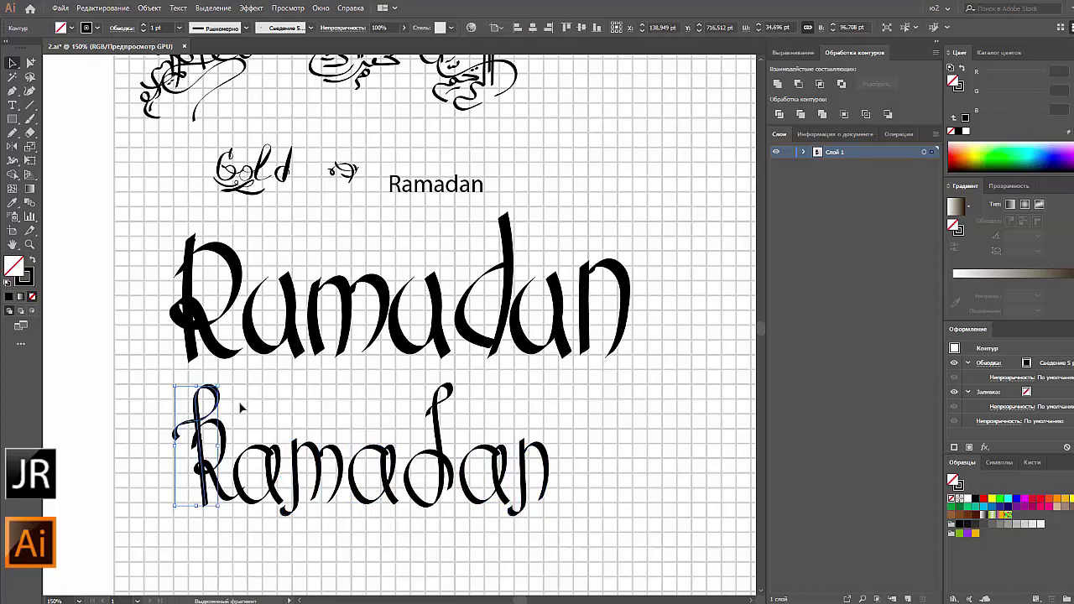
pyautogui.hotkey('ctrl', 'z')
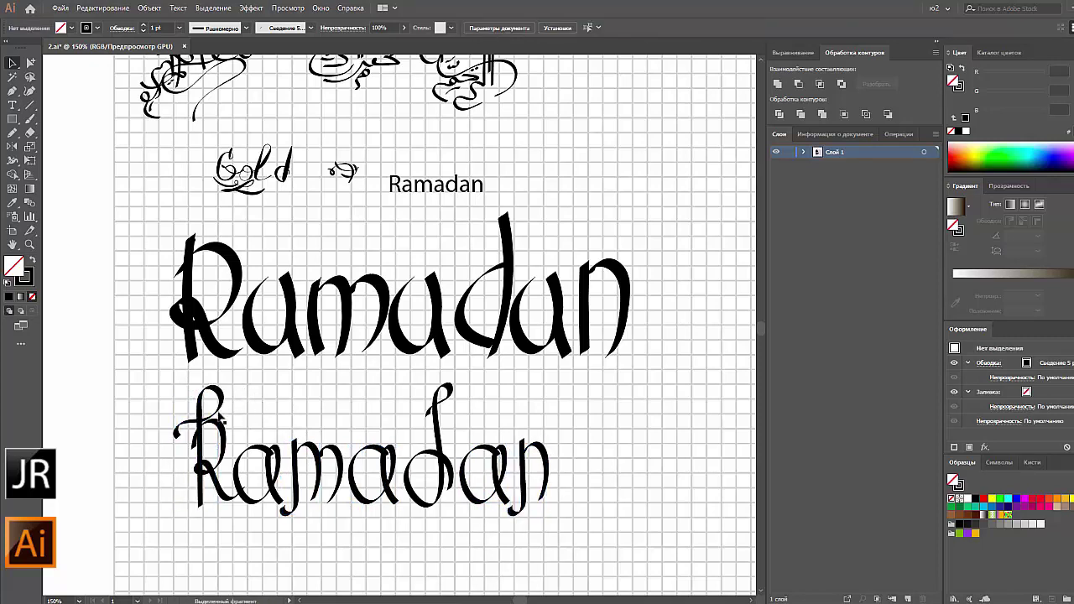
pyautogui.hotkey('ctrl', 'shift', 'z')
pyautogui.hotkey('ctrl', 'z')
pyautogui.click(198, 500)
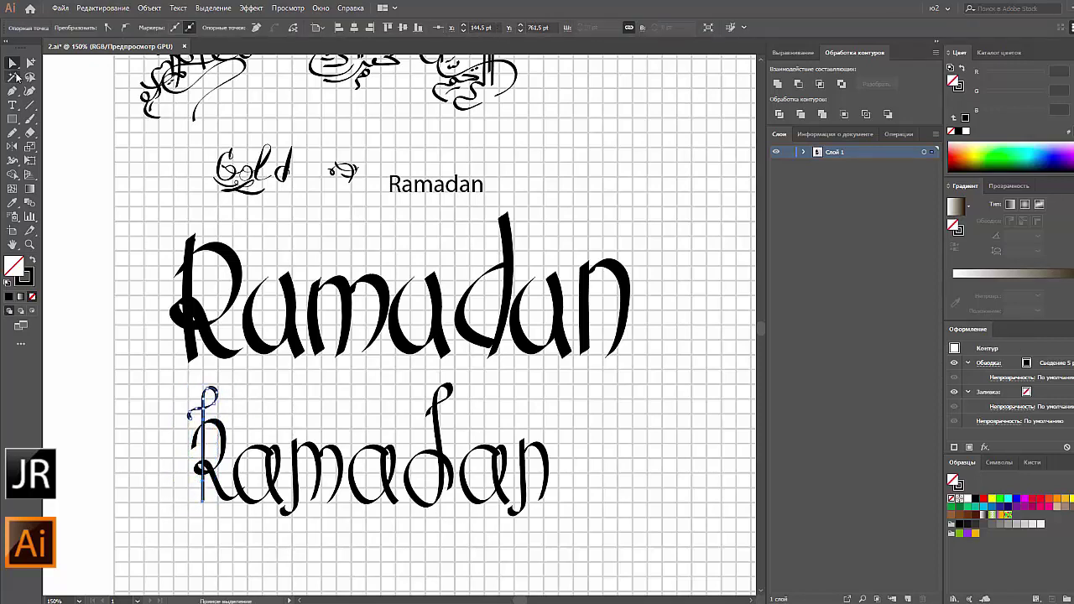
pyautogui.click(256, 475)
pyautogui.click(206, 436)
pyautogui.click(179, 28)
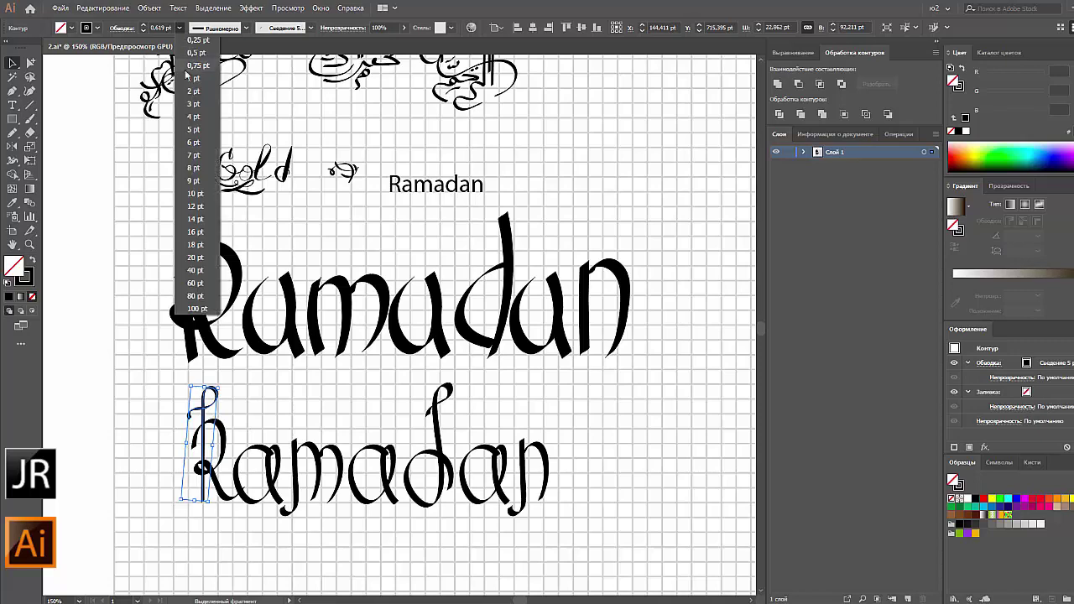
pyautogui.click(124, 355)
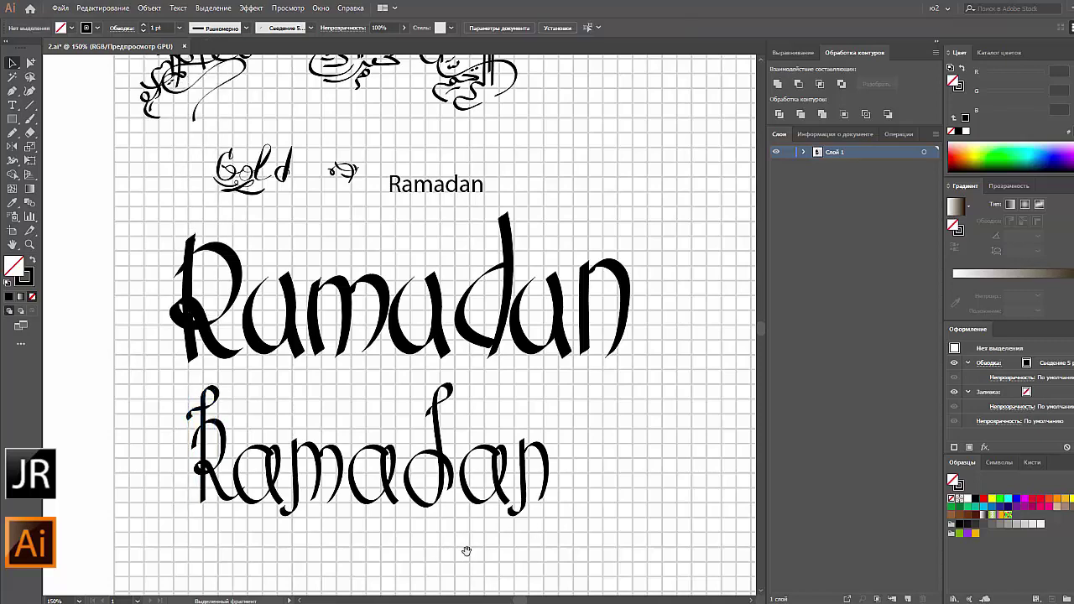
pyautogui.moveTo(467, 551); pyautogui.dragTo(444, 378)
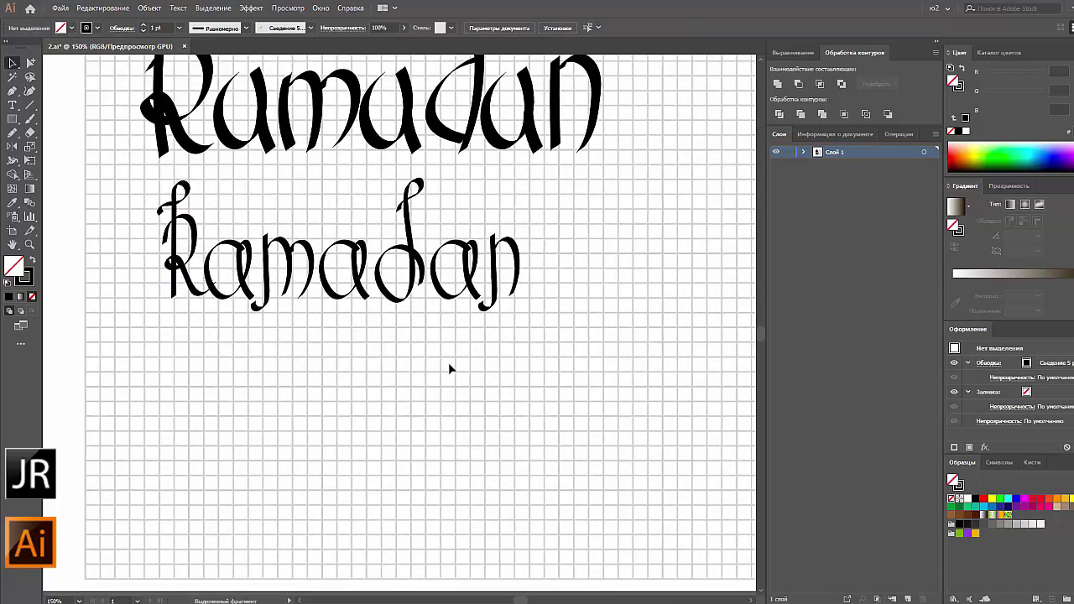
# Switch to the Pencil with a 4 pt stroke weight
pyautogui.press('n')
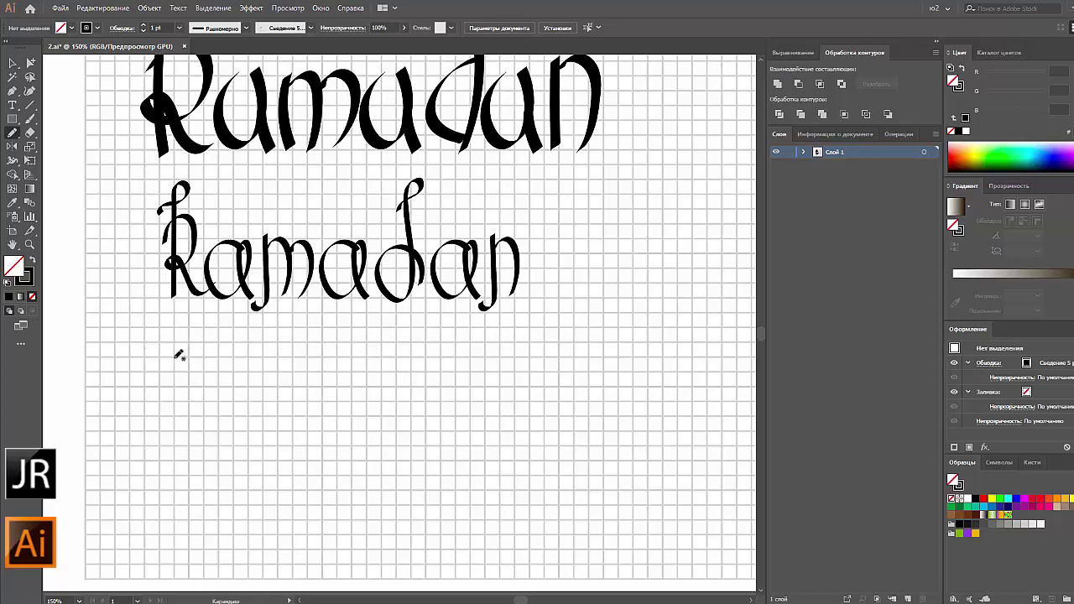
pyautogui.click(179, 28)
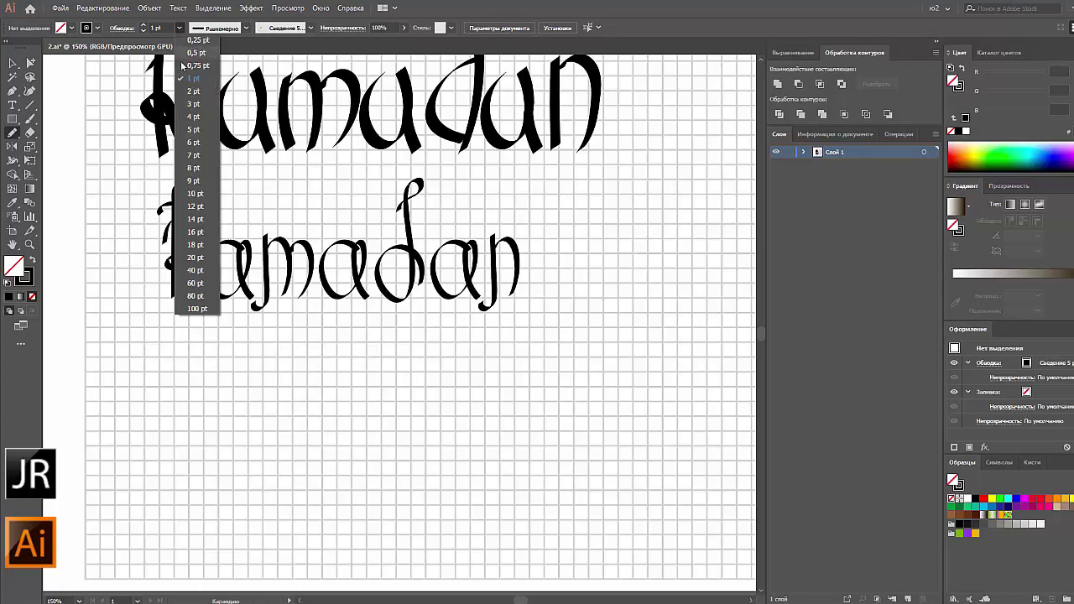
pyautogui.click(200, 112)
# Set the 'Сведение 5 pt.' calligraphic brush to a 41° angle and confirm the existing-strokes alert
pyautogui.click(300, 30)
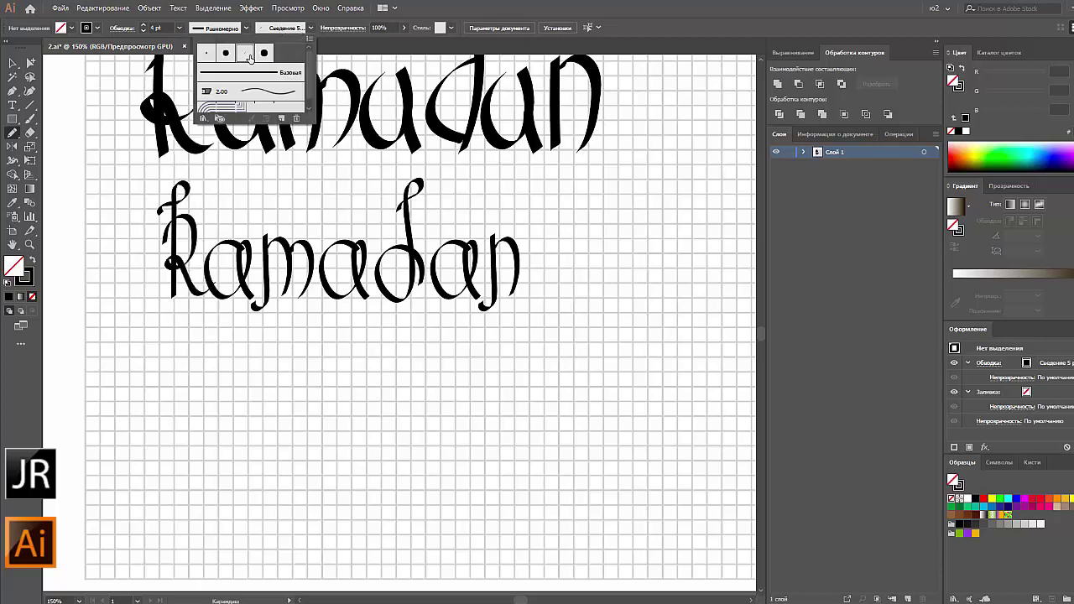
pyautogui.doubleClick(249, 55)
pyautogui.moveTo(674, 208); pyautogui.dragTo(674, 215)
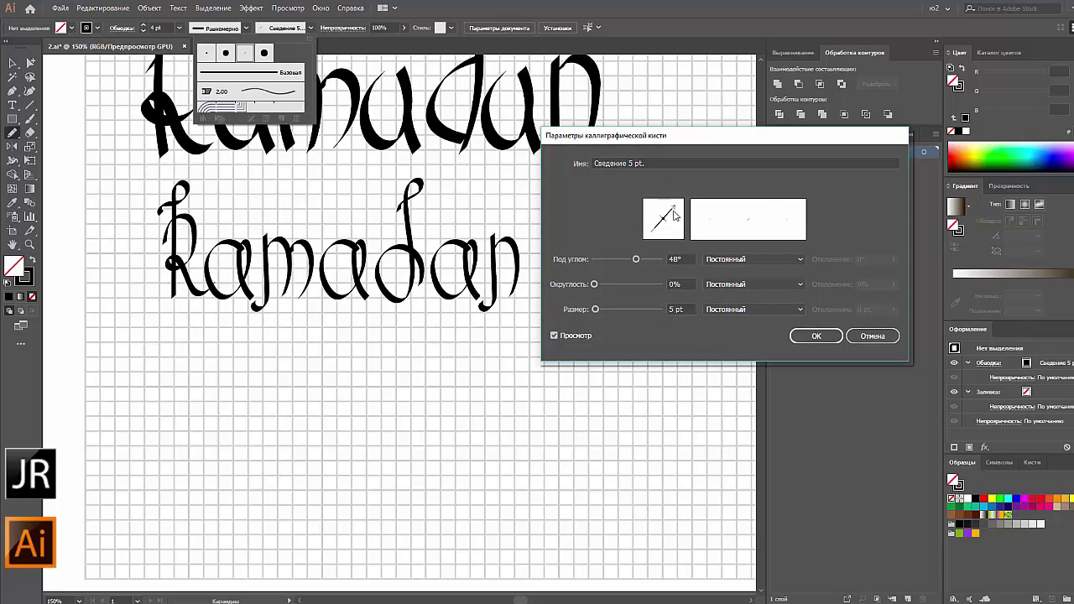
pyautogui.click(815, 336)
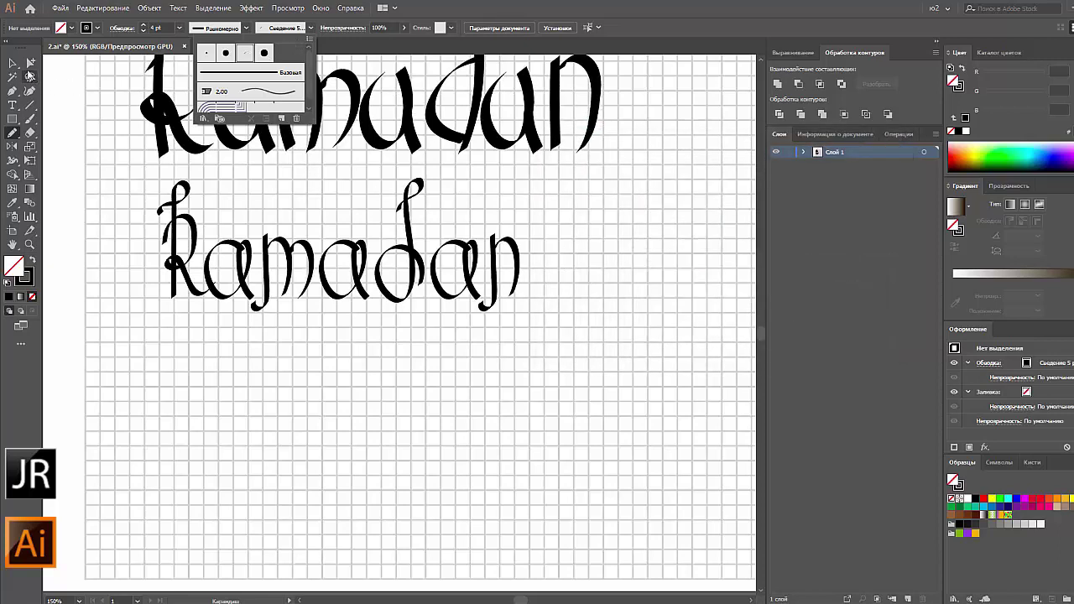
pyautogui.click(55, 76)
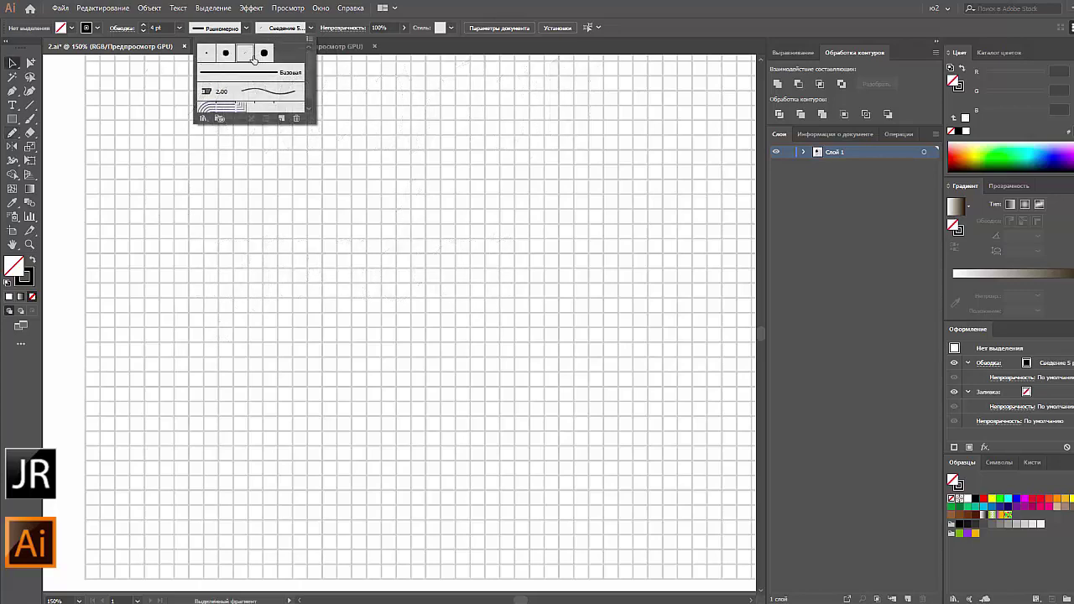
pyautogui.doubleClick(252, 55)
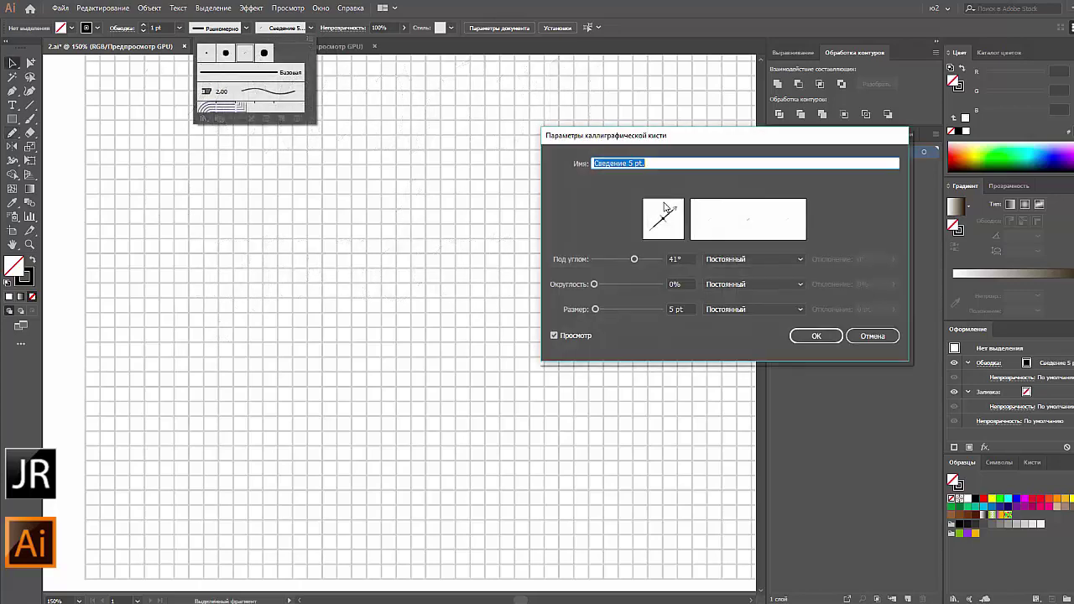
pyautogui.press('Return')
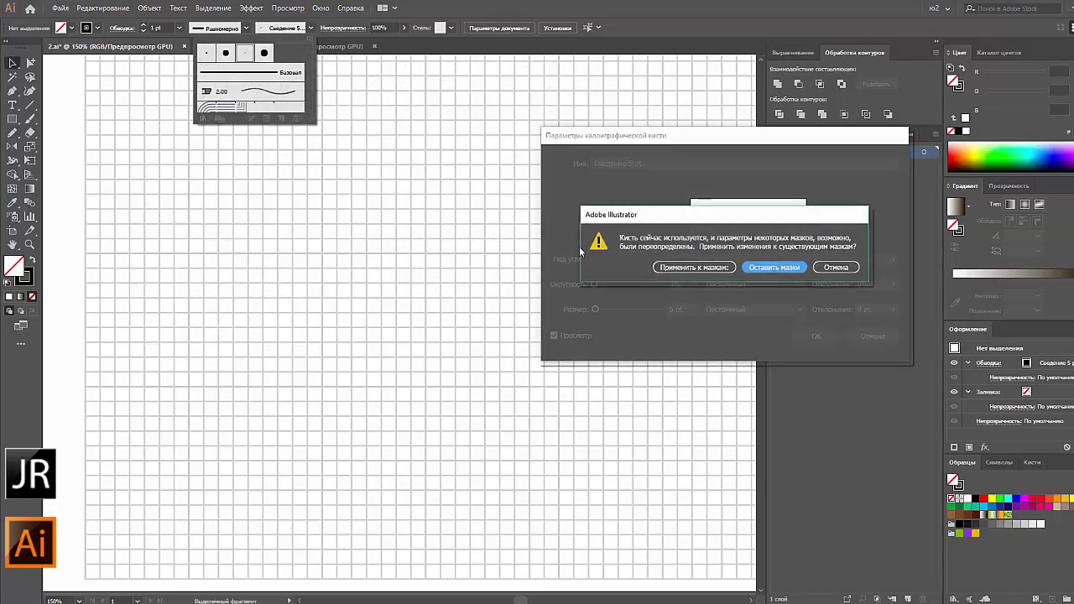
pyautogui.click(675, 270)
pyautogui.click(357, 149)
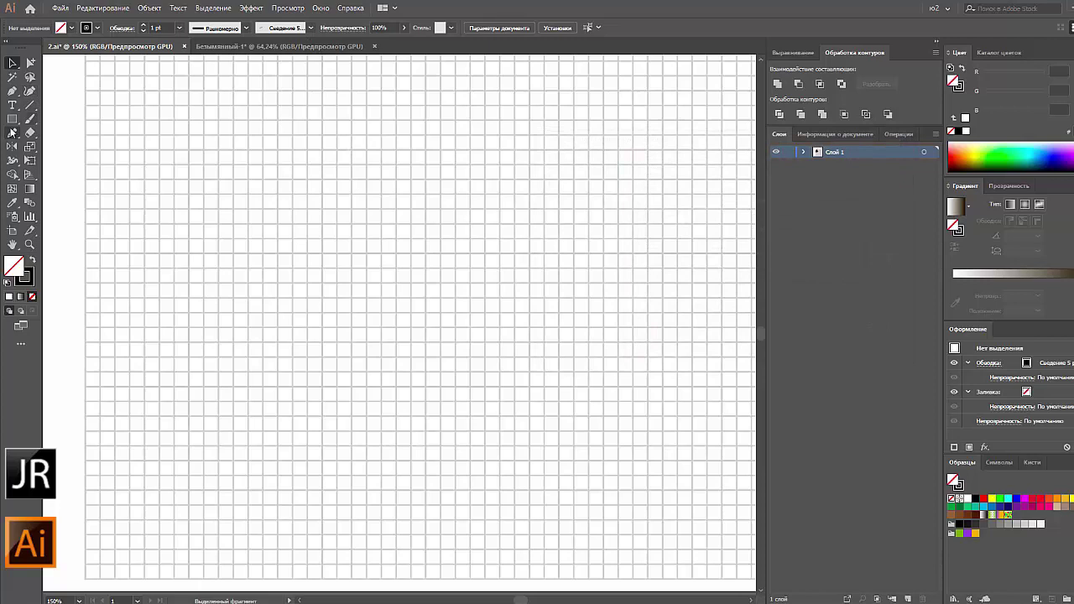
# Marquee-select and delete the small stray stroke on the grid
pyautogui.click(30, 120)
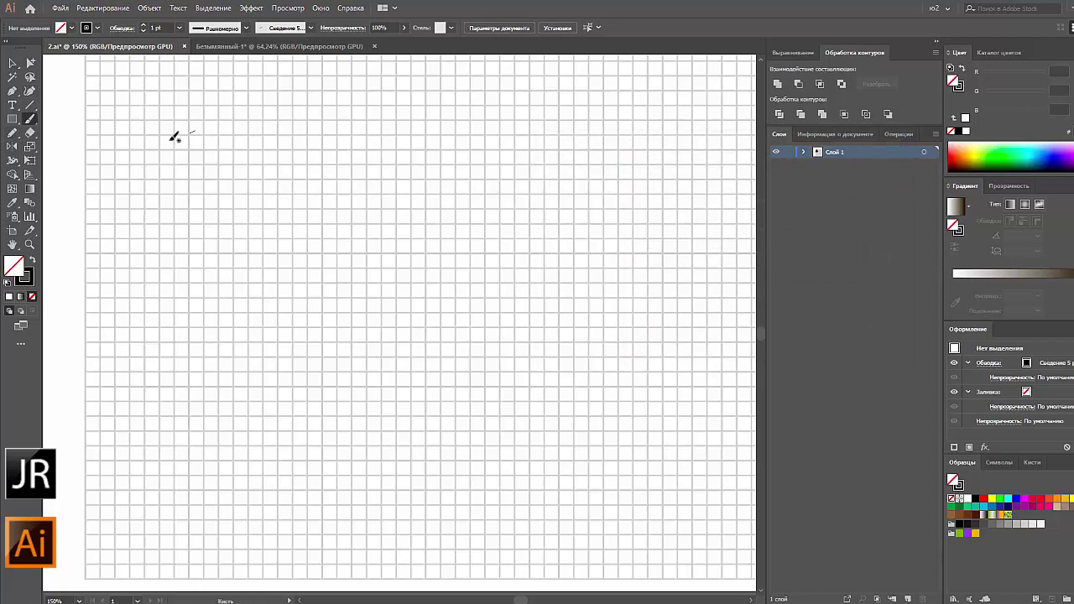
pyautogui.scroll(5, 175, 136)
pyautogui.scroll(2, 252, 182)
pyautogui.press('v')
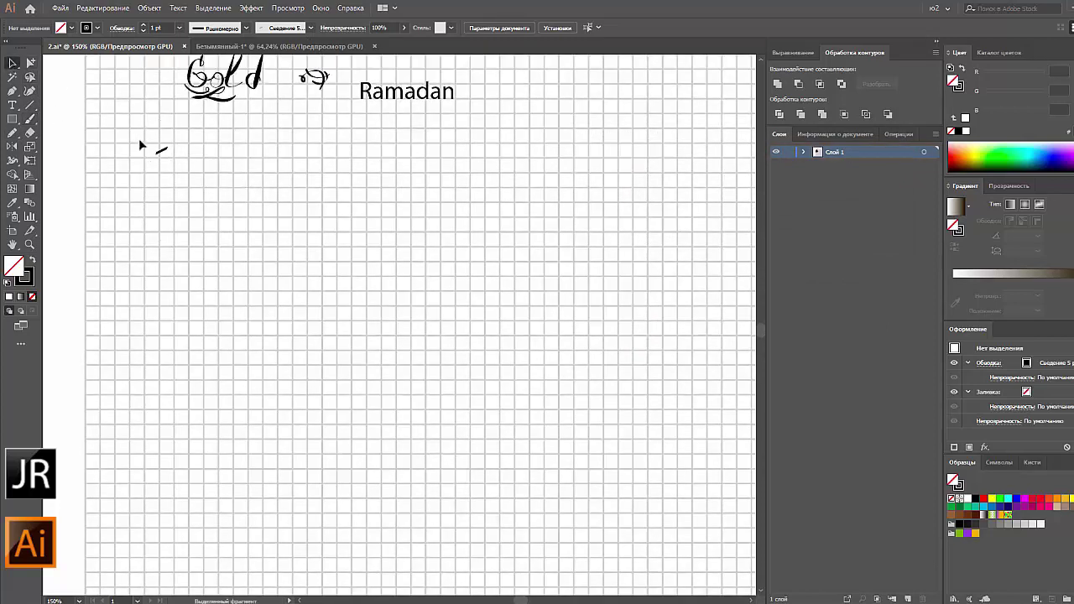
pyautogui.moveTo(139, 139); pyautogui.dragTo(221, 196)
pyautogui.press('Delete')
# Brush a bold R plus trial strokes for the letters after it
pyautogui.click(30, 120)
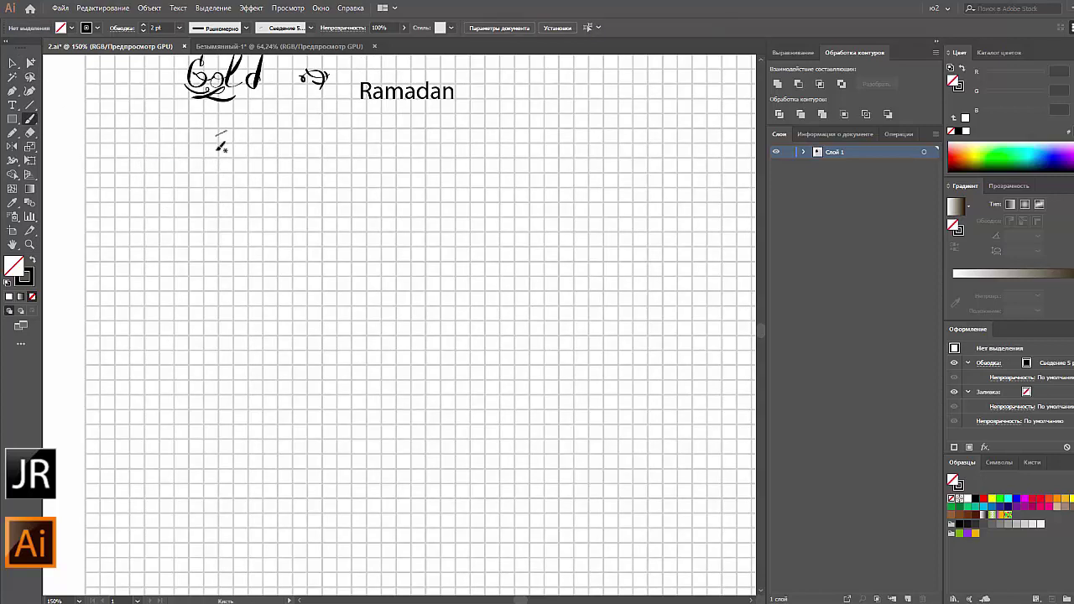
pyautogui.moveTo(207, 150); pyautogui.dragTo(203, 236)
pyautogui.moveTo(207, 159); pyautogui.dragTo(250, 228)
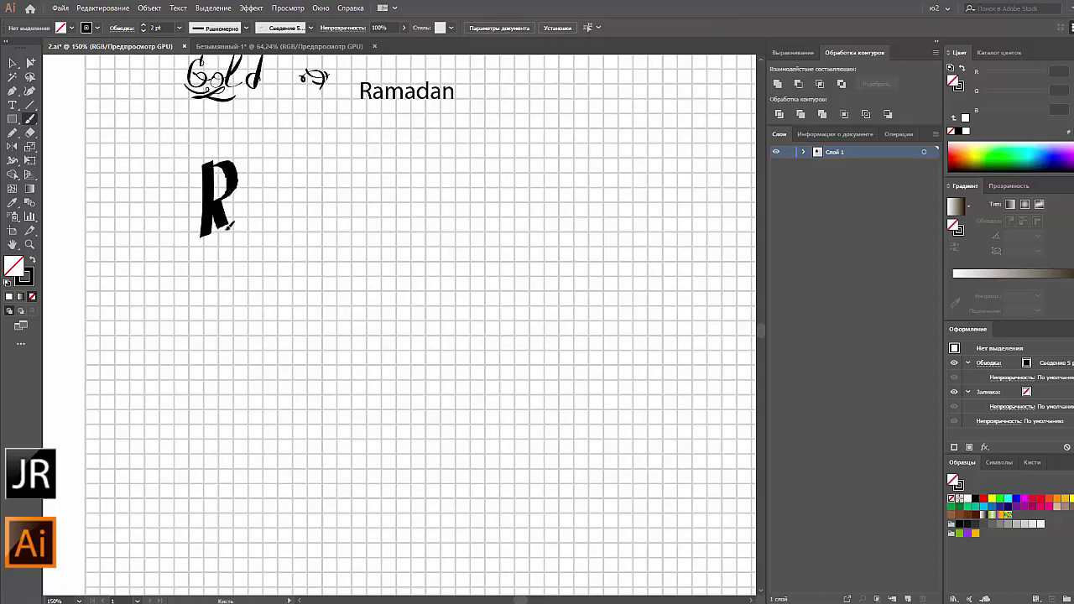
pyautogui.moveTo(280, 156)
pyautogui.mouseDown()
pyautogui.moveTo(250, 231)
pyautogui.moveTo(290, 228)
pyautogui.mouseUp()
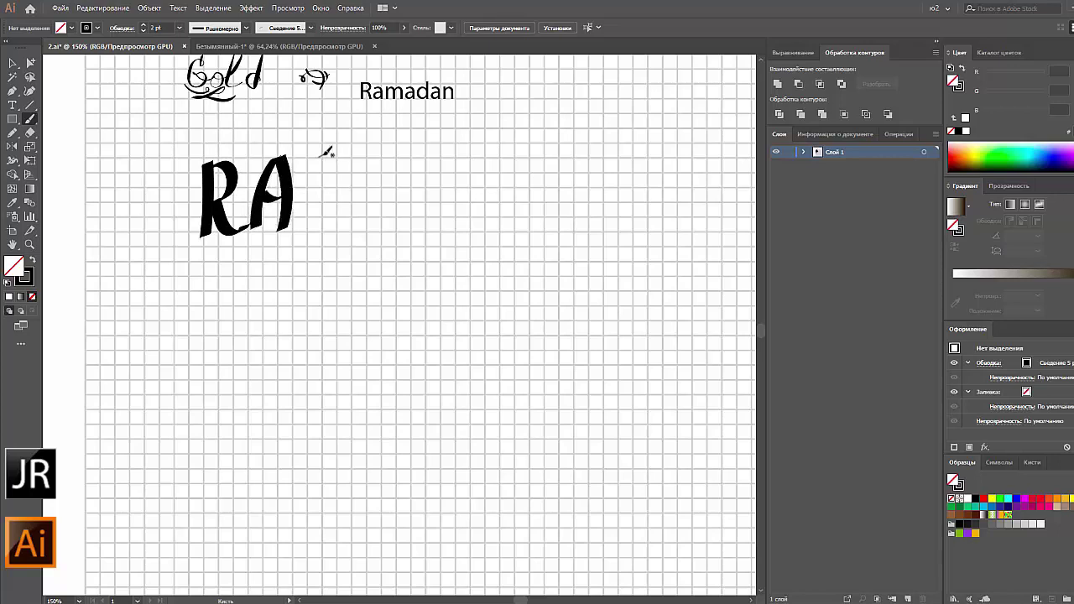
pyautogui.moveTo(322, 155); pyautogui.dragTo(315, 228)
pyautogui.moveTo(331, 156)
pyautogui.mouseDown()
pyautogui.moveTo(344, 228)
pyautogui.moveTo(379, 231)
pyautogui.mouseUp()
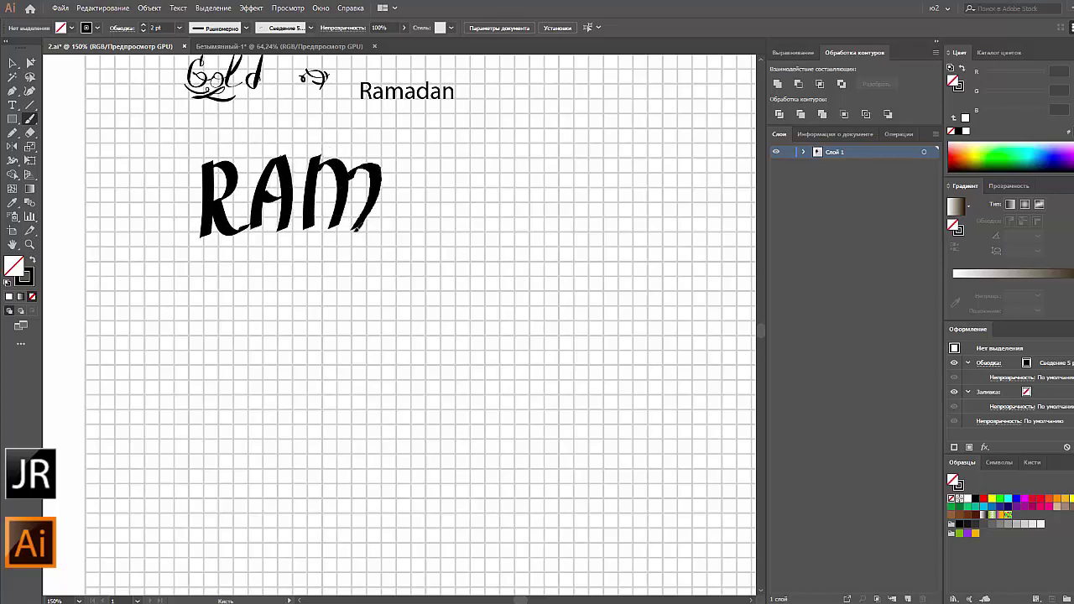
pyautogui.hotkey('ctrl', 'z')
# Brush the a, m, a and d after the R so it reads 'Ramad'
pyautogui.hotkey('ctrl', 'z')
pyautogui.hotkey('ctrl', 'z')
pyautogui.hotkey('ctrl', 'z')
pyautogui.hotkey('ctrl', 'z')
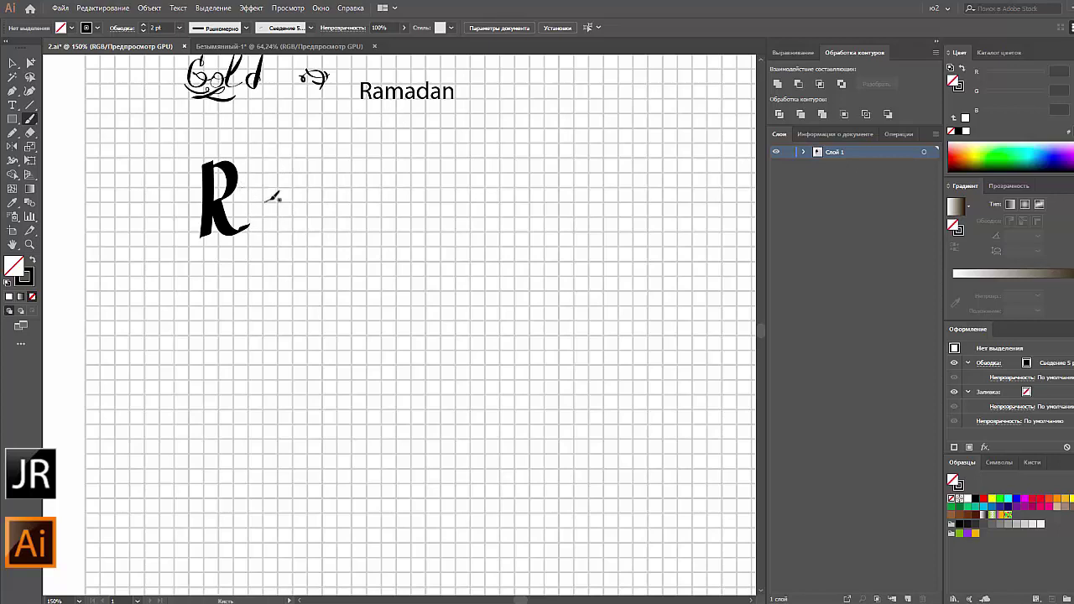
pyautogui.moveTo(271, 187)
pyautogui.mouseDown()
pyautogui.moveTo(251, 191)
pyautogui.moveTo(285, 183)
pyautogui.moveTo(307, 205)
pyautogui.moveTo(308, 235)
pyautogui.mouseUp()
pyautogui.moveTo(309, 202); pyautogui.dragTo(337, 236)
pyautogui.hotkey('ctrl', 'z')
pyautogui.hotkey('ctrl', 'z')
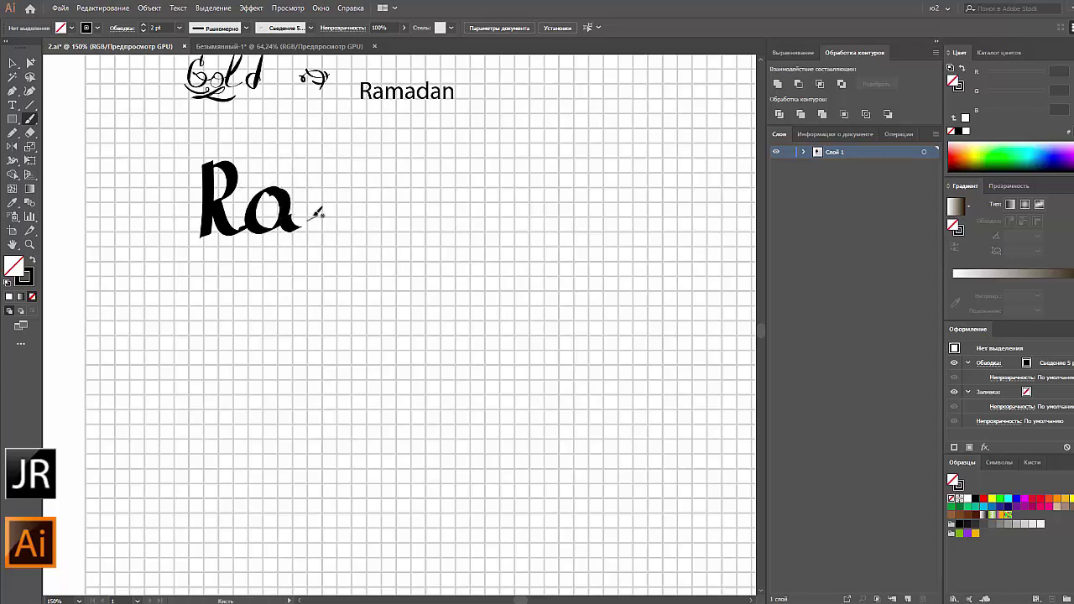
pyautogui.moveTo(309, 198)
pyautogui.mouseDown()
pyautogui.moveTo(312, 233)
pyautogui.moveTo(337, 234)
pyautogui.moveTo(372, 211)
pyautogui.moveTo(406, 230)
pyautogui.mouseUp()
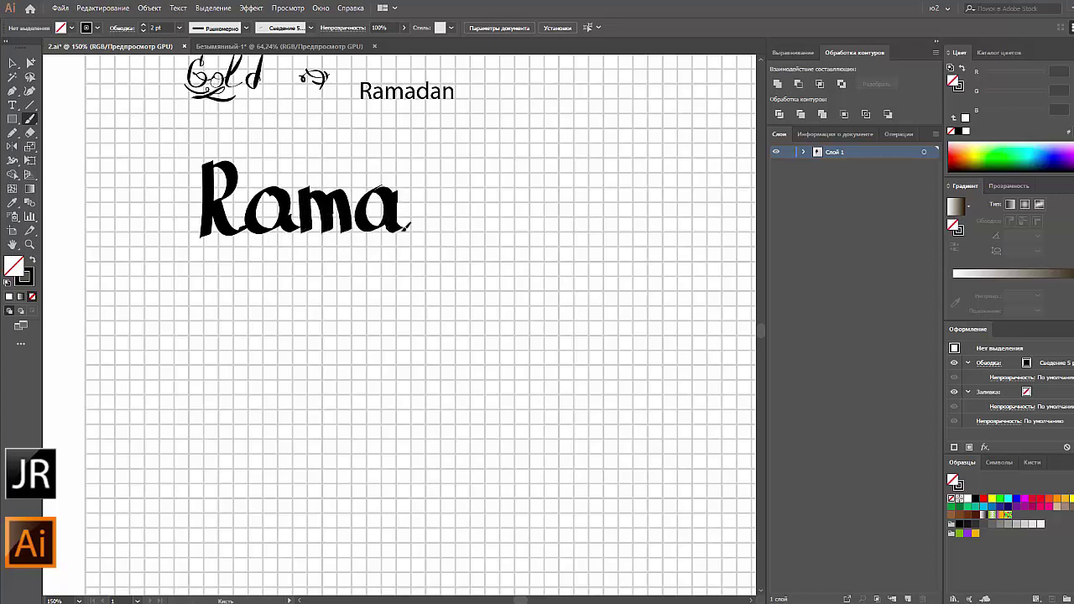
pyautogui.click(437, 183)
pyautogui.moveTo(445, 141); pyautogui.dragTo(438, 233)
pyautogui.hotkey('ctrl', 'z')
pyautogui.hotkey('ctrl', 'z')
pyautogui.moveTo(427, 186); pyautogui.dragTo(434, 230)
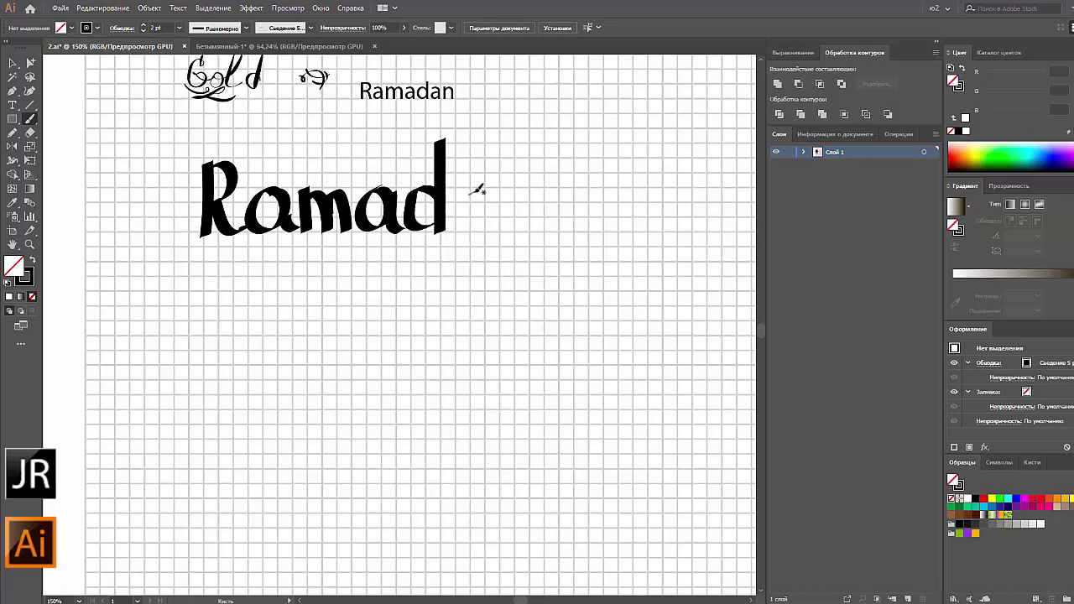
# Alt-drag a copy of the a after 'Ramad' and delete the first a
pyautogui.press('v')
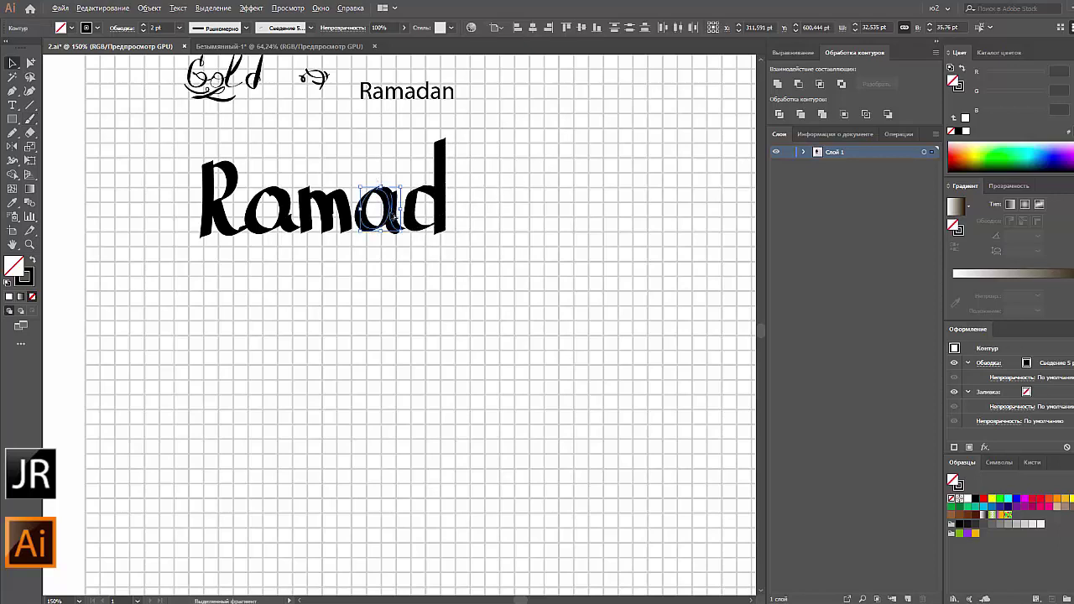
pyautogui.moveTo(380, 210); pyautogui.dragTo(479, 210)
pyautogui.click(273, 206)
pyautogui.press('Delete')
pyautogui.scroll(5, 370, 210)
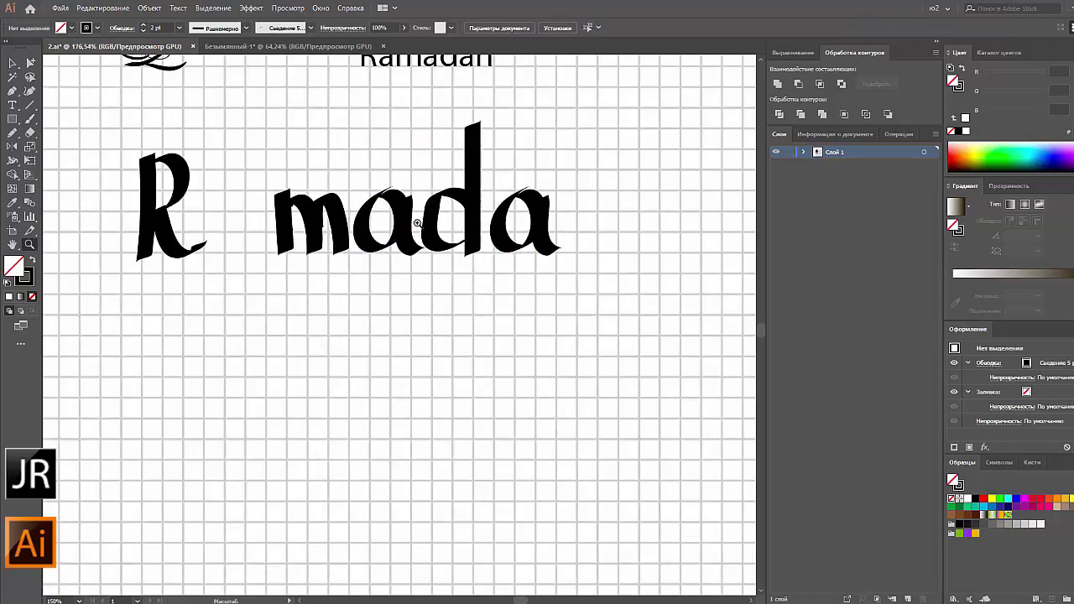
pyautogui.click(411, 207)
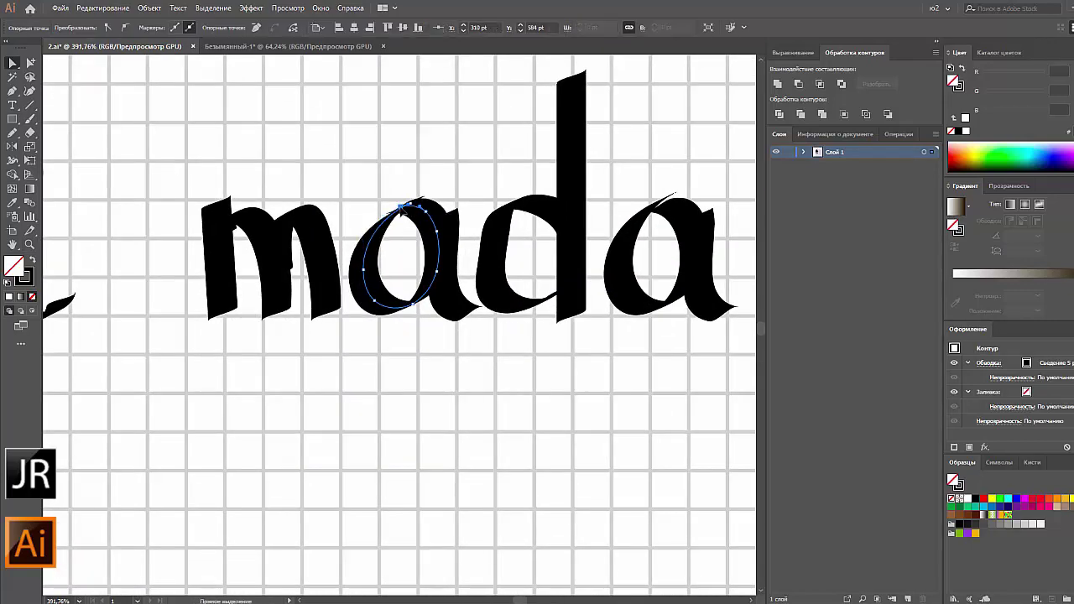
pyautogui.click(399, 217)
# Adjust the a's top anchor, zoom out, and move an a into the gap after R
pyautogui.press('a')
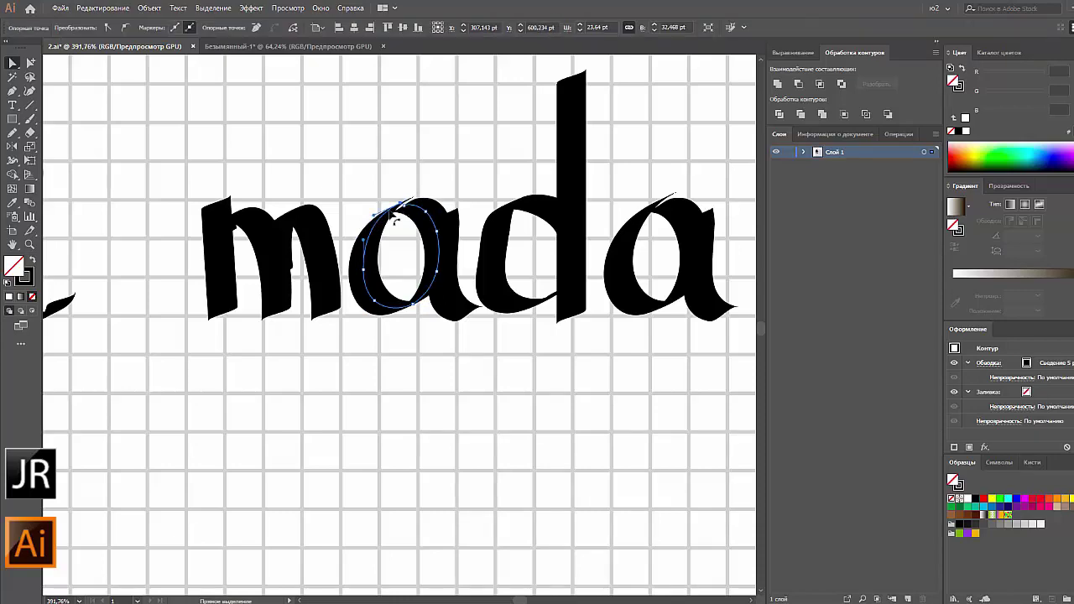
pyautogui.click(404, 204)
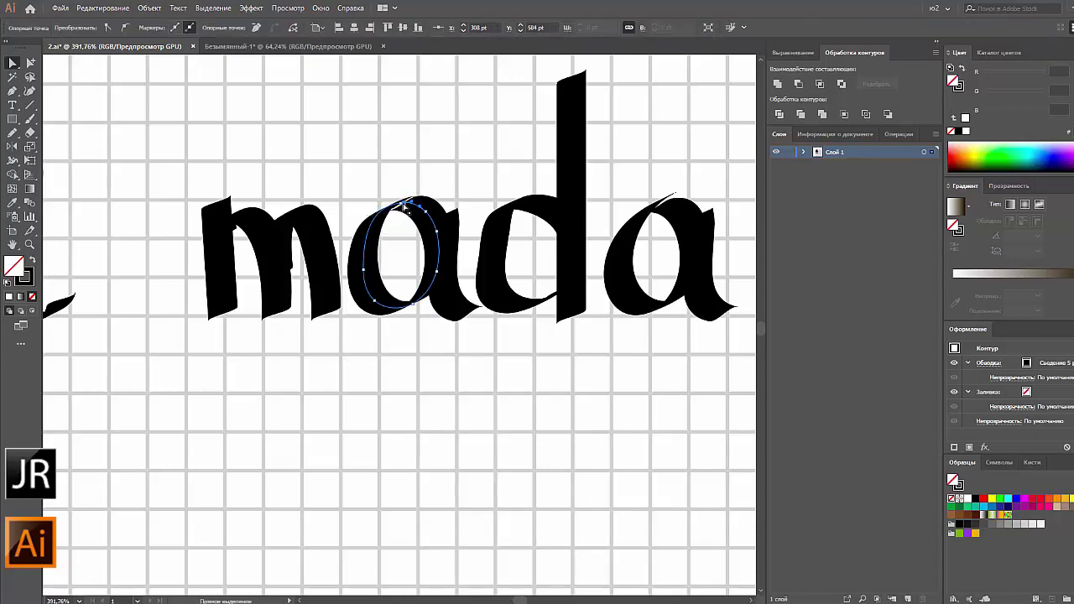
pyautogui.click(417, 183)
pyautogui.hotkey('ctrl', '-')
pyautogui.hotkey('ctrl', '-')
pyautogui.hotkey('ctrl', '-')
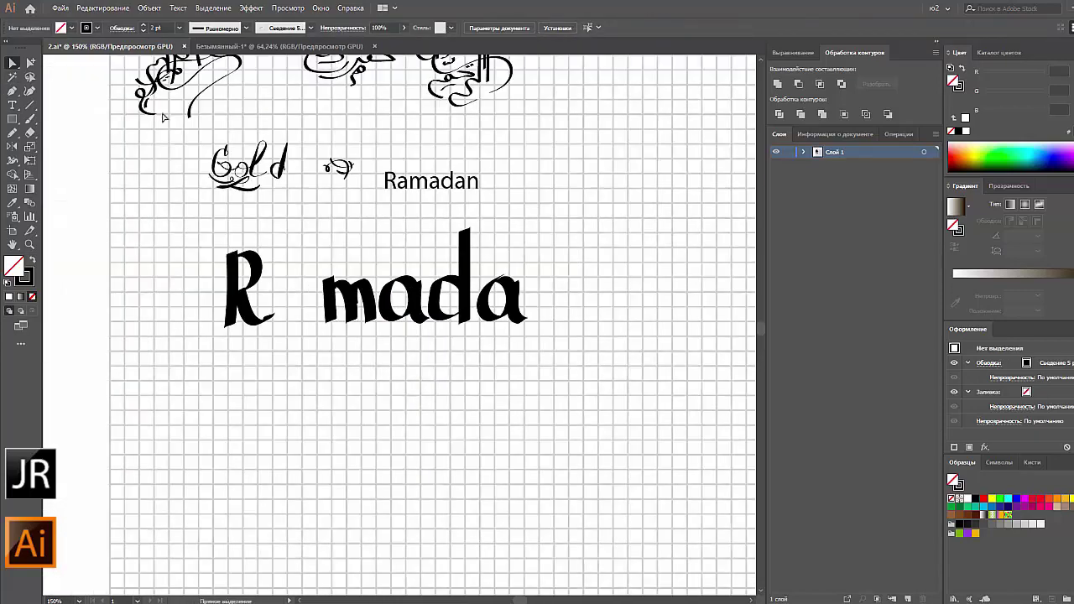
pyautogui.click(502, 304)
pyautogui.press('Delete')
pyautogui.moveTo(402, 281)
pyautogui.mouseDown()
pyautogui.moveTo(412, 267)
pyautogui.moveTo(298, 295)
pyautogui.moveTo(504, 300)
pyautogui.mouseUp()
# Copy the right part of the m to the word's end to form the final n
pyautogui.press('p')
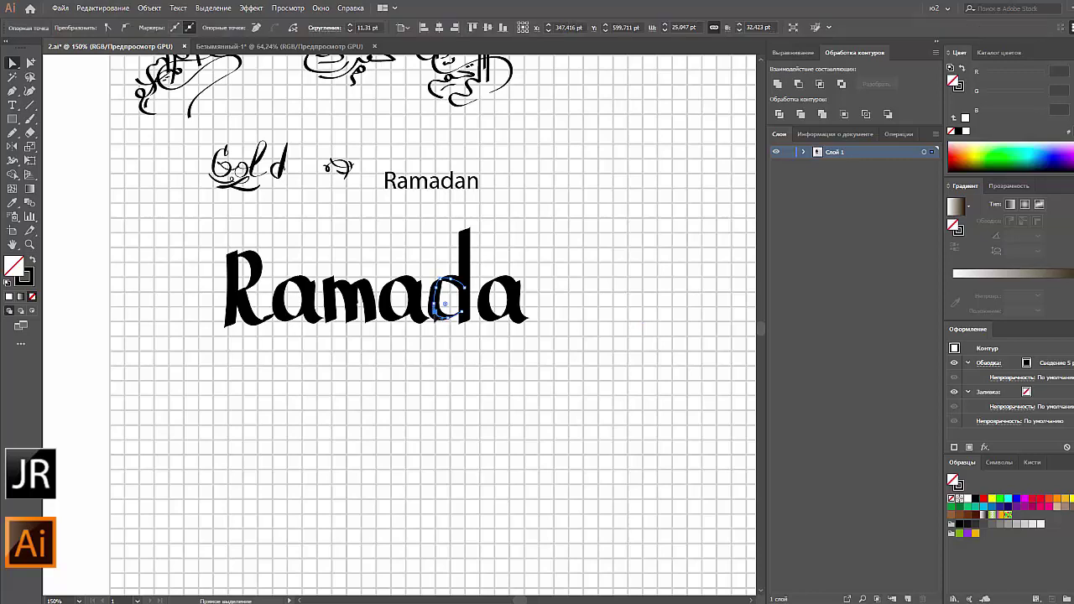
pyautogui.press('v')
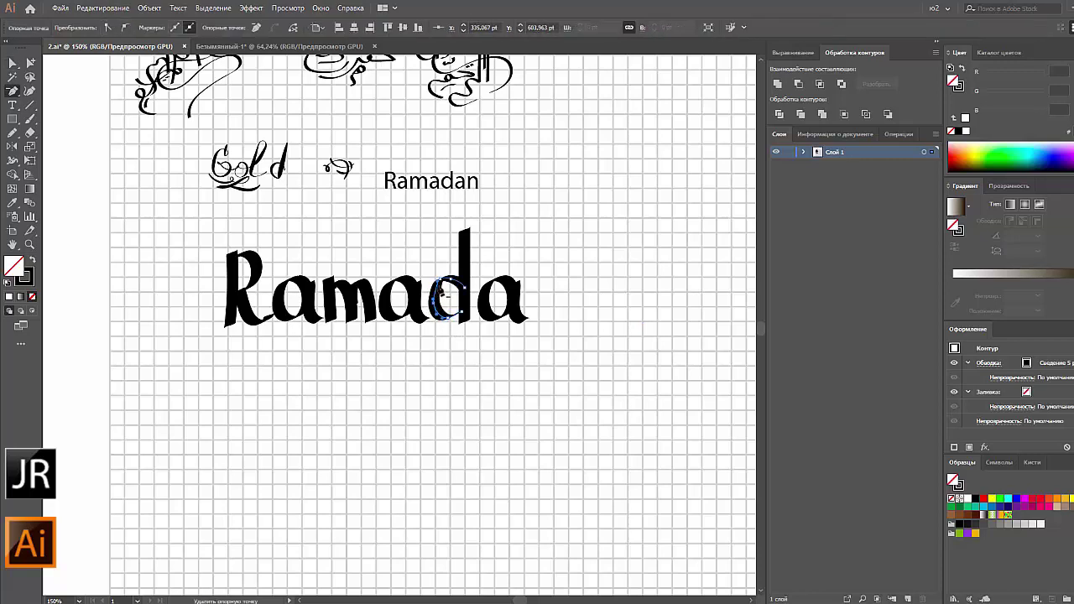
pyautogui.click(444, 302)
pyautogui.press('a')
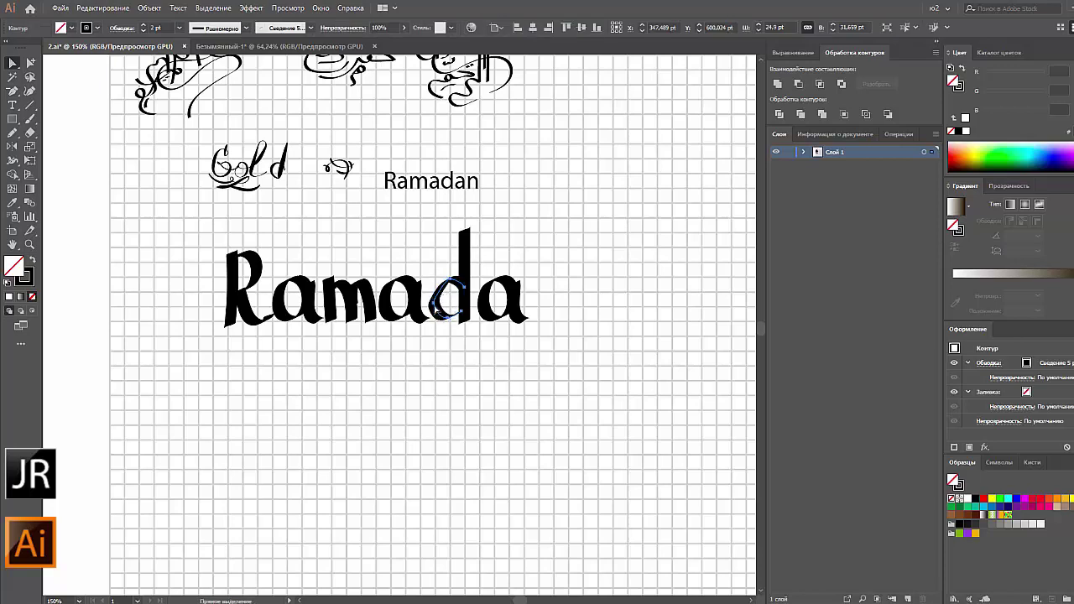
pyautogui.click(12, 63)
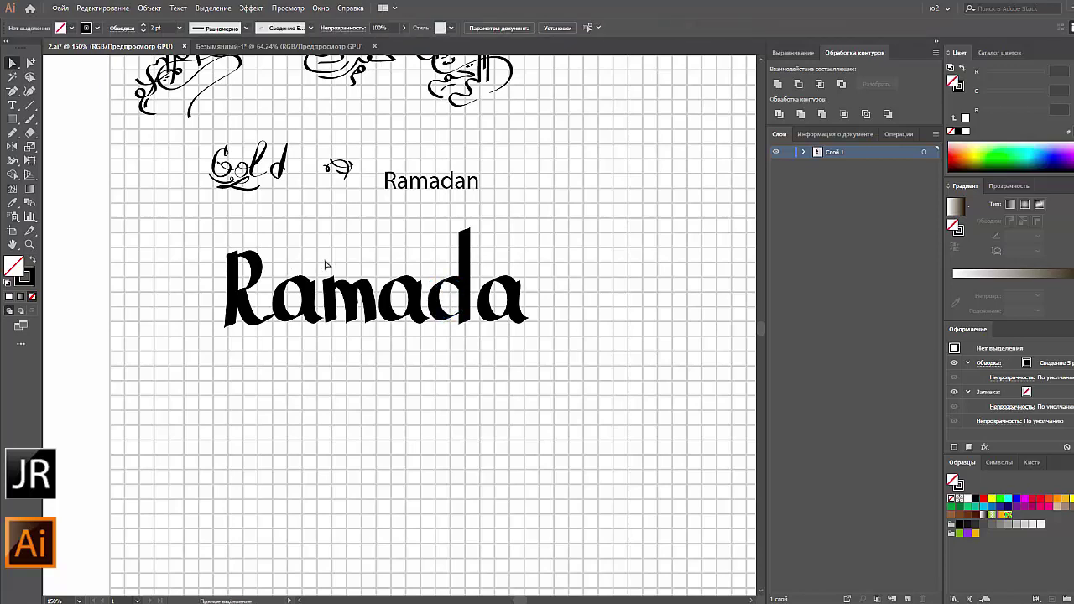
pyautogui.moveTo(344, 293); pyautogui.dragTo(554, 296)
pyautogui.click(576, 287)
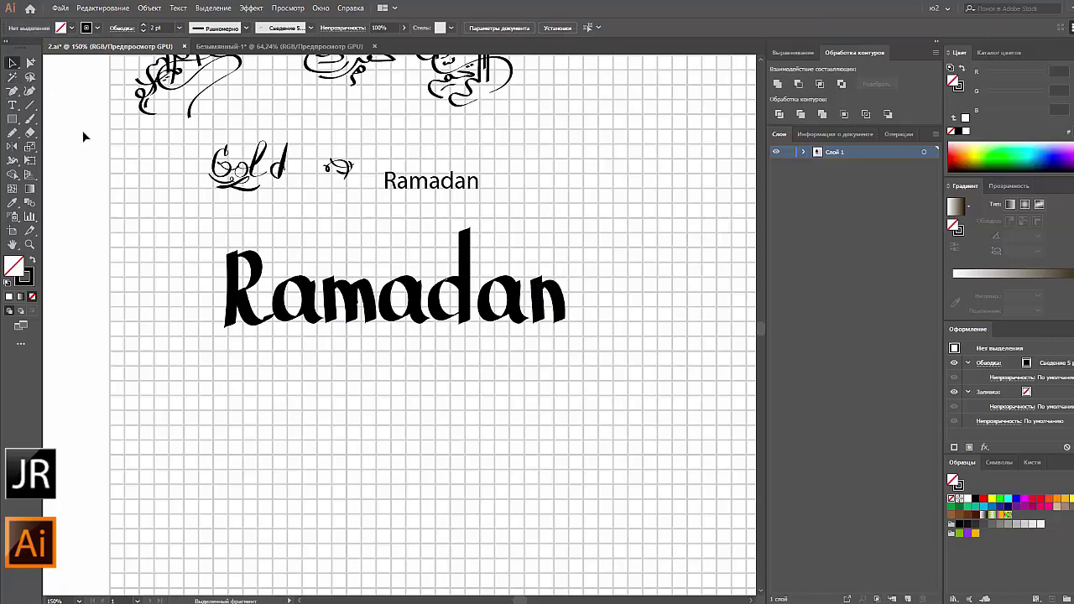
# Go back to the 2.ai grid document with the Paintbrush and show the stroke weight choices
pyautogui.click(259, 47)
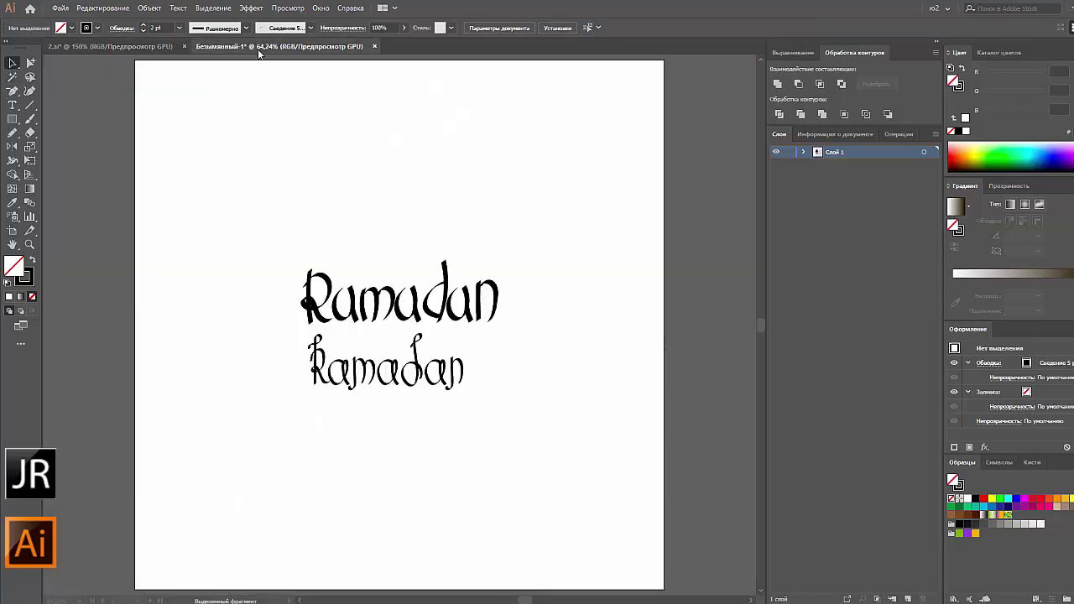
pyautogui.click(156, 48)
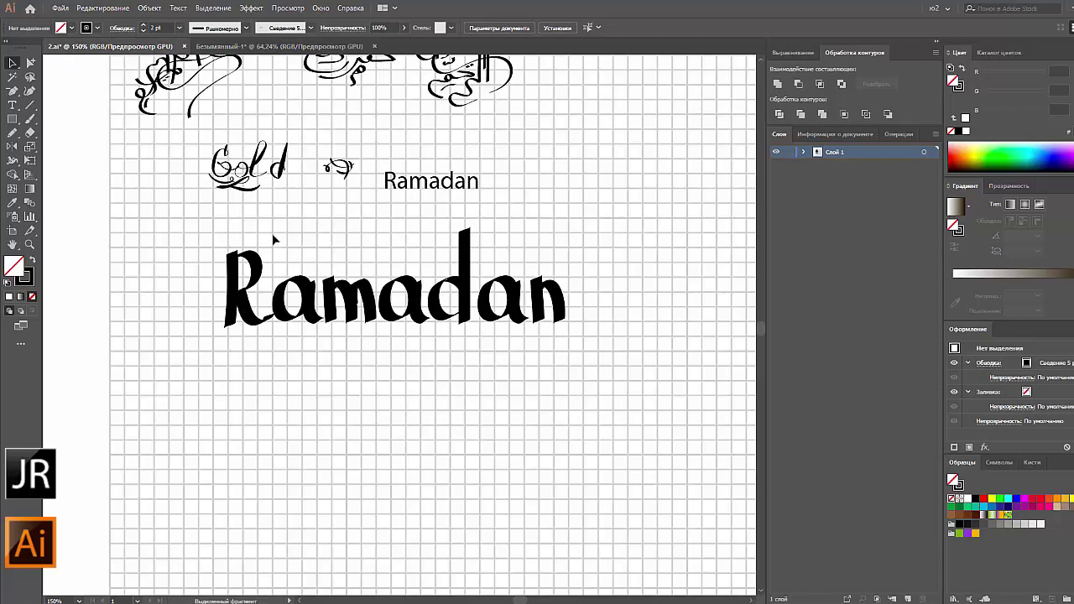
pyautogui.press('n')
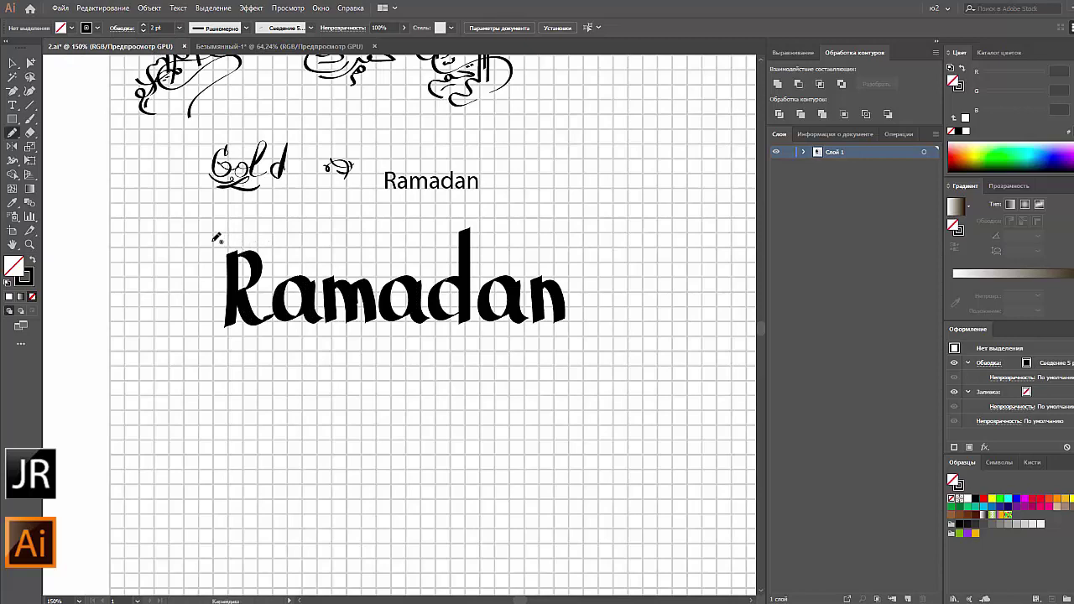
pyautogui.press('b')
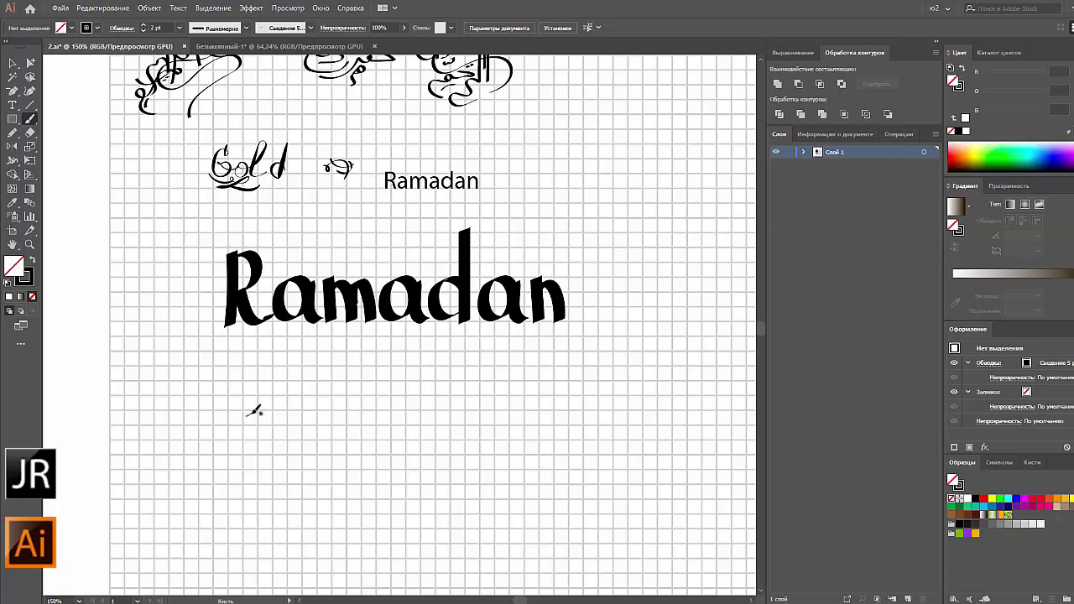
pyautogui.click(178, 28)
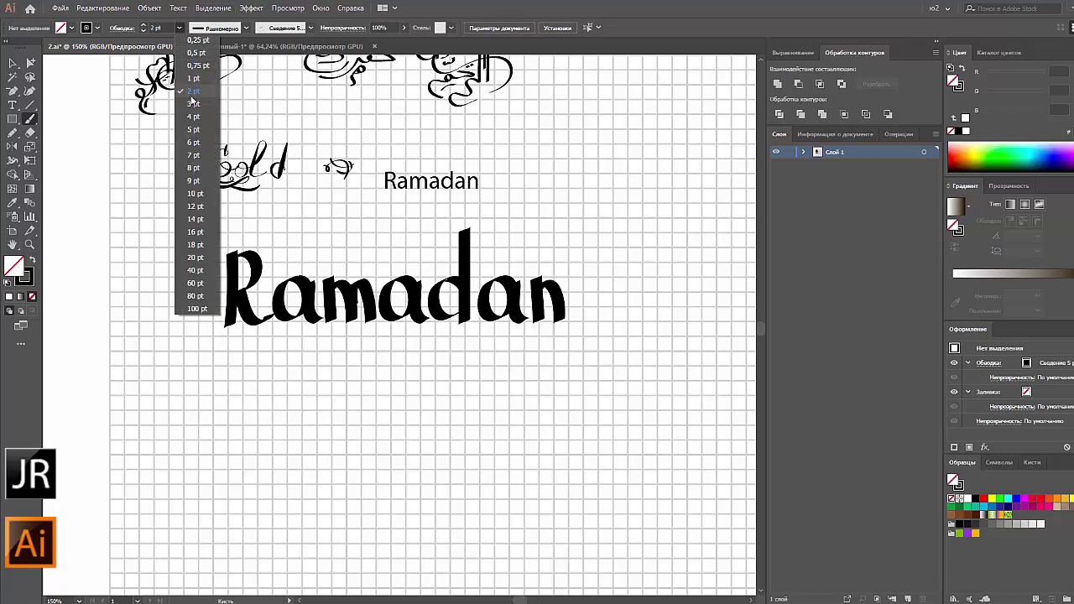
# At 3 pt stroke weight, paint bold R, A, M and d letters below Ramadan
pyautogui.click(189, 119)
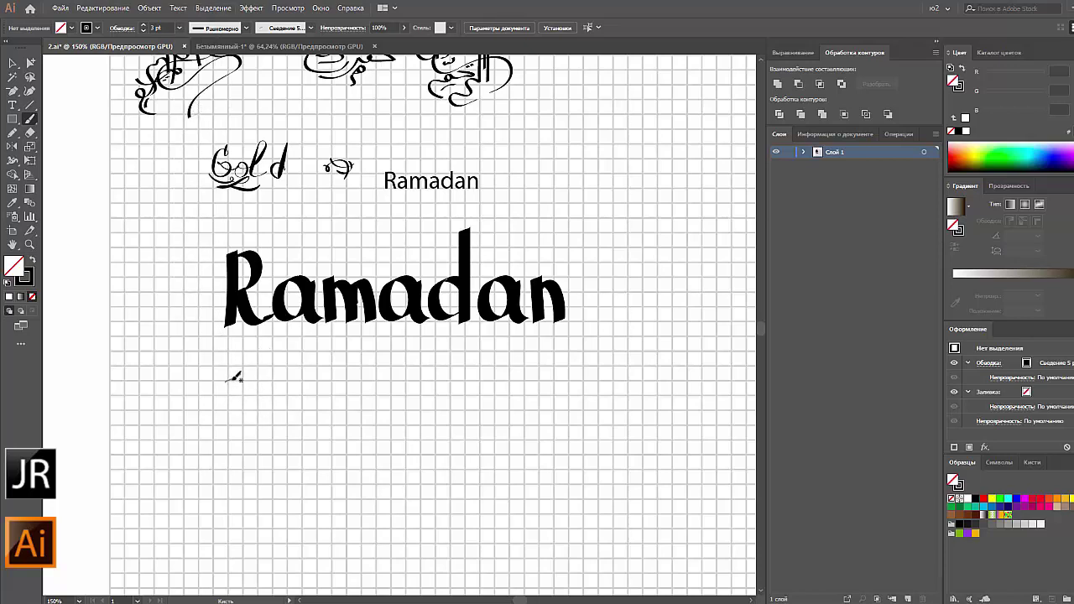
pyautogui.moveTo(224, 440)
pyautogui.mouseDown()
pyautogui.moveTo(225, 390)
pyautogui.moveTo(283, 412)
pyautogui.moveTo(340, 376)
pyautogui.moveTo(288, 439)
pyautogui.mouseUp()
pyautogui.hotkey('ctrl', 'z')
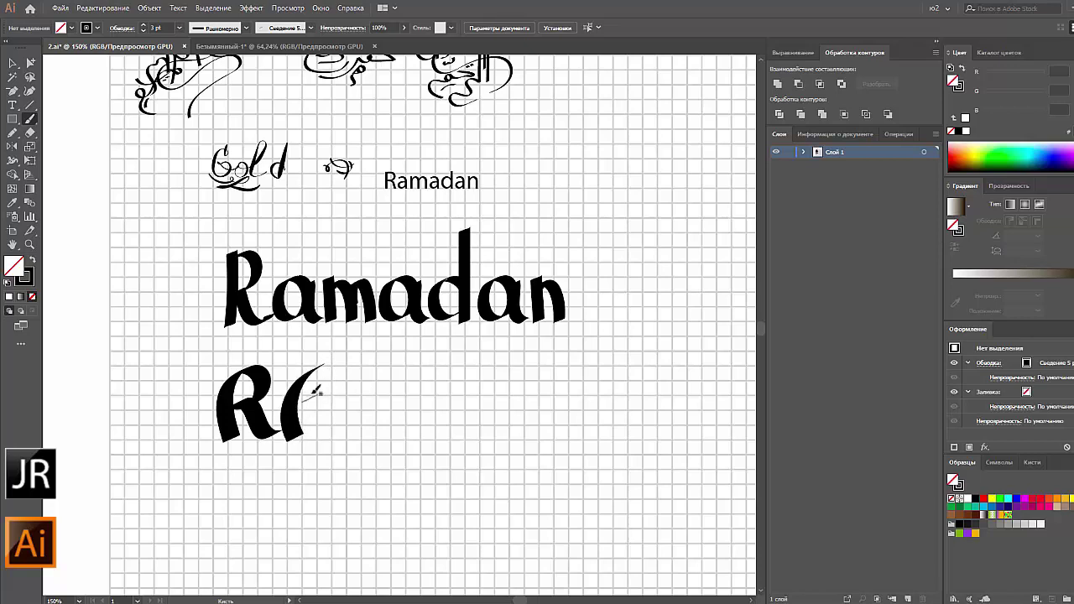
pyautogui.moveTo(324, 366); pyautogui.dragTo(346, 441)
pyautogui.moveTo(345, 391); pyautogui.dragTo(294, 411)
pyautogui.hotkey('ctrl', 'z')
pyautogui.moveTo(347, 389); pyautogui.dragTo(292, 412)
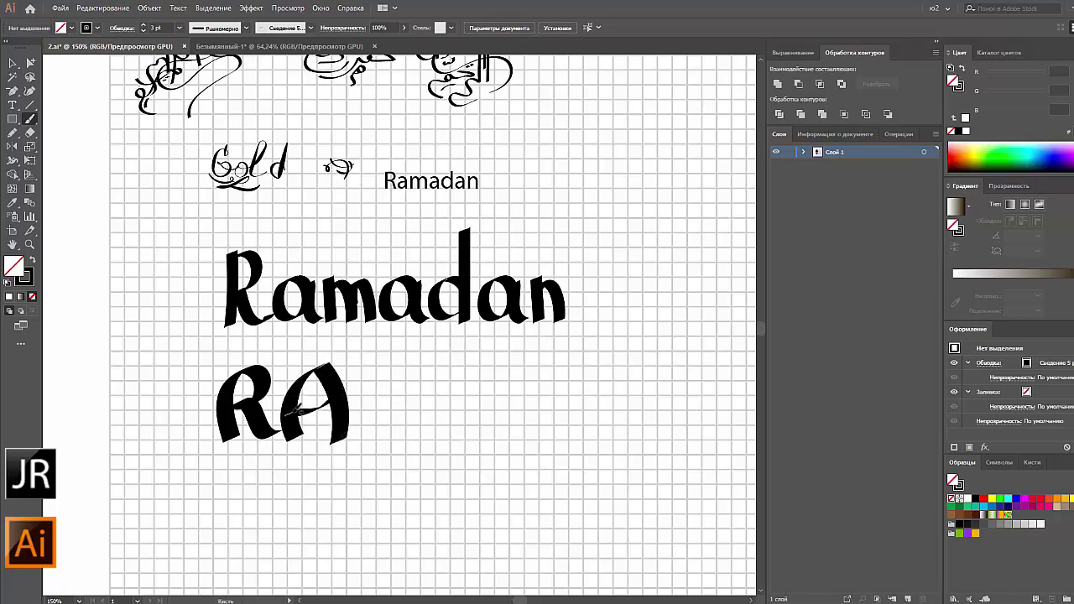
pyautogui.moveTo(360, 365)
pyautogui.mouseDown()
pyautogui.moveTo(363, 438)
pyautogui.moveTo(395, 438)
pyautogui.mouseUp()
pyautogui.moveTo(394, 378); pyautogui.dragTo(432, 440)
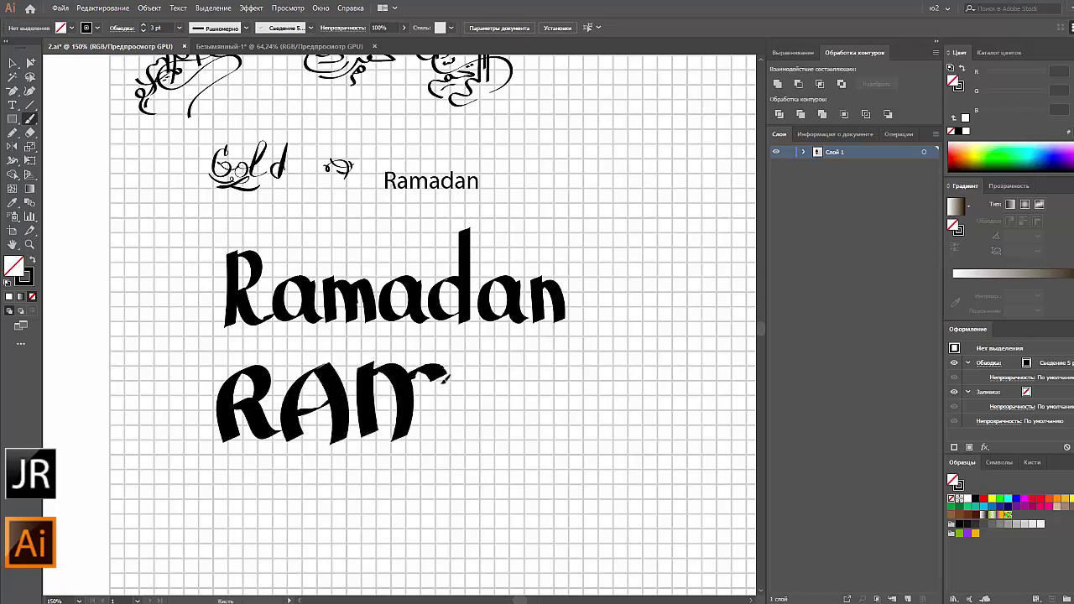
pyautogui.moveTo(551, 334); pyautogui.dragTo(552, 432)
pyautogui.moveTo(557, 370)
pyautogui.mouseDown()
pyautogui.moveTo(513, 379)
pyautogui.moveTo(557, 428)
pyautogui.mouseUp()
# Copy the A between M and d, and nudge the A and R closer together
pyautogui.press('v')
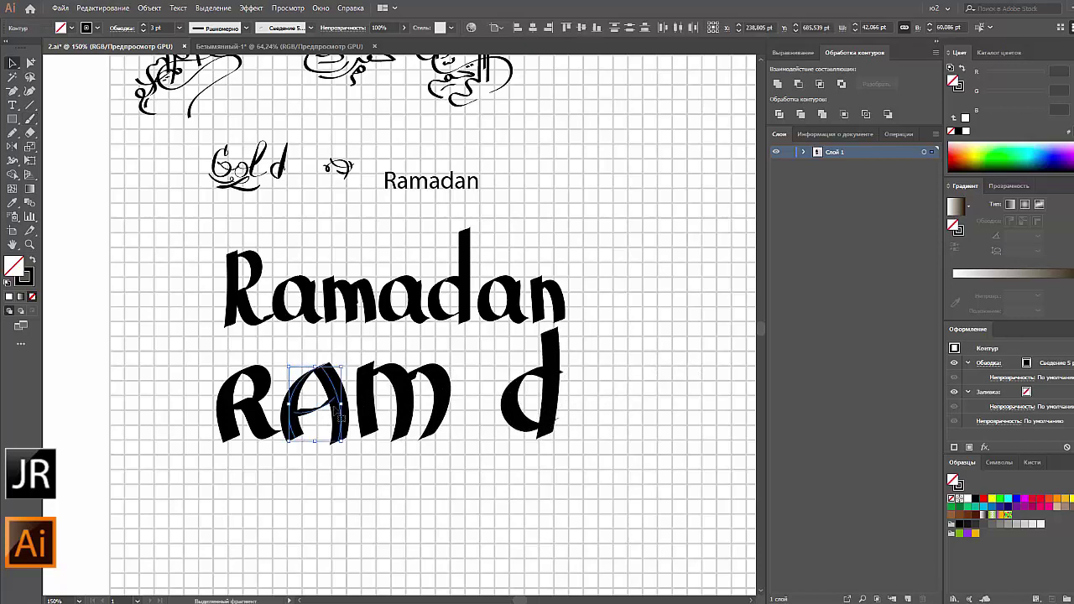
pyautogui.moveTo(315, 394); pyautogui.dragTo(482, 394)
pyautogui.click(558, 378)
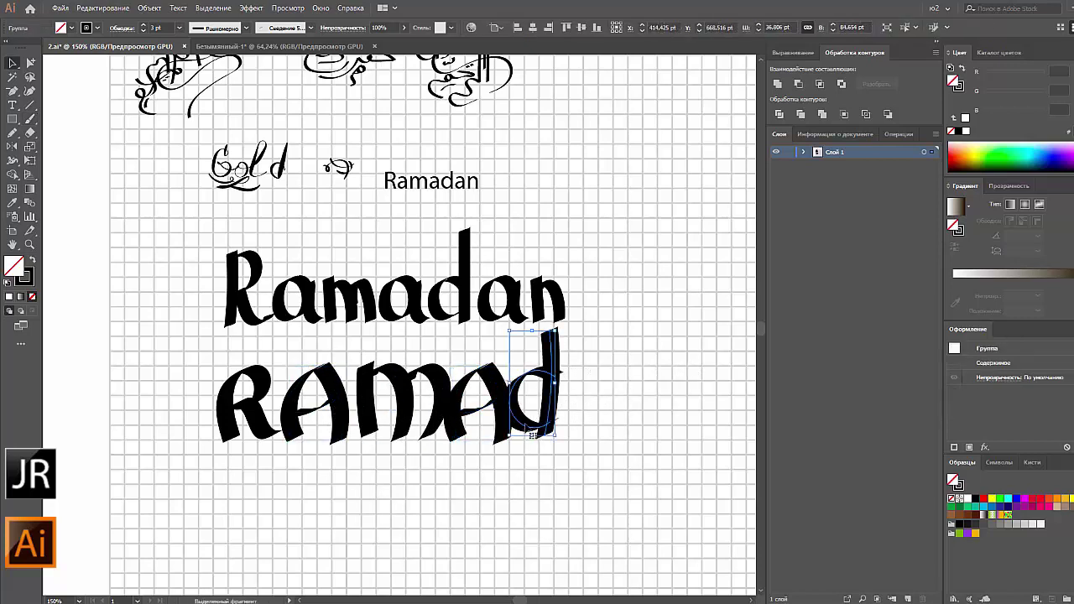
pyautogui.click(583, 412)
pyautogui.click(370, 359)
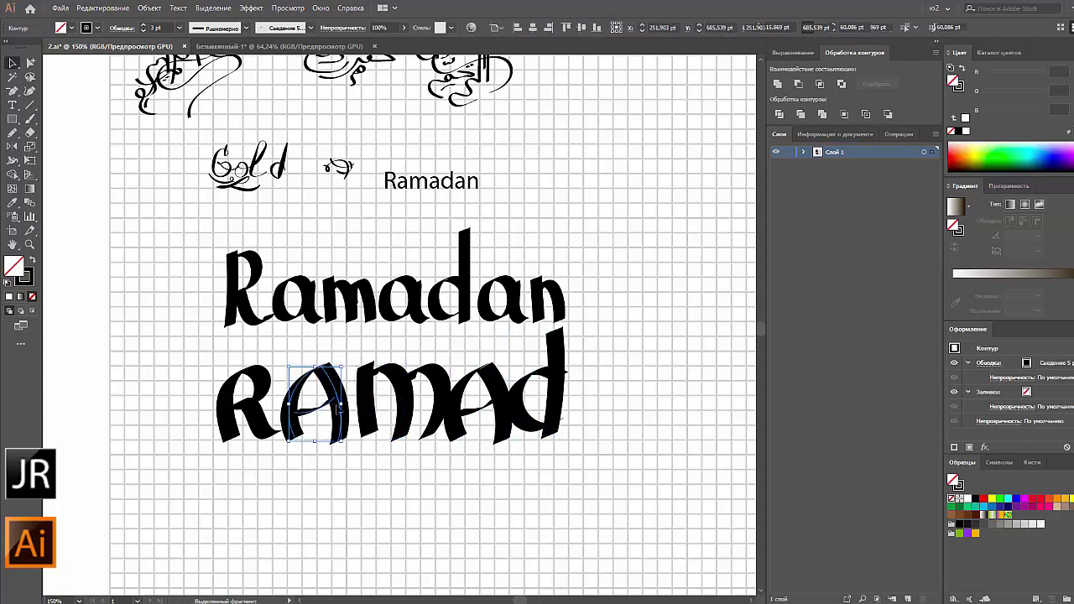
pyautogui.moveTo(319, 403)
pyautogui.mouseDown()
pyautogui.moveTo(334, 403)
pyautogui.moveTo(317, 403)
pyautogui.mouseUp()
pyautogui.click(292, 368)
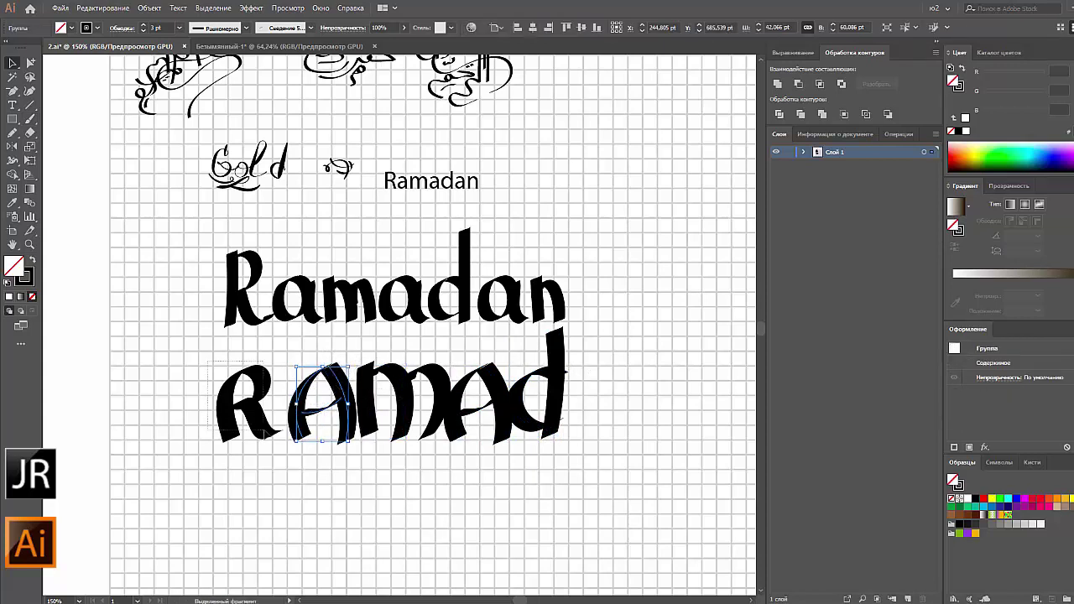
pyautogui.click(251, 438)
pyautogui.moveTo(250, 437); pyautogui.dragTo(262, 438)
# Move the final d closer, then place an A and n to complete RAMADAN
pyautogui.click(371, 351)
pyautogui.click(474, 411)
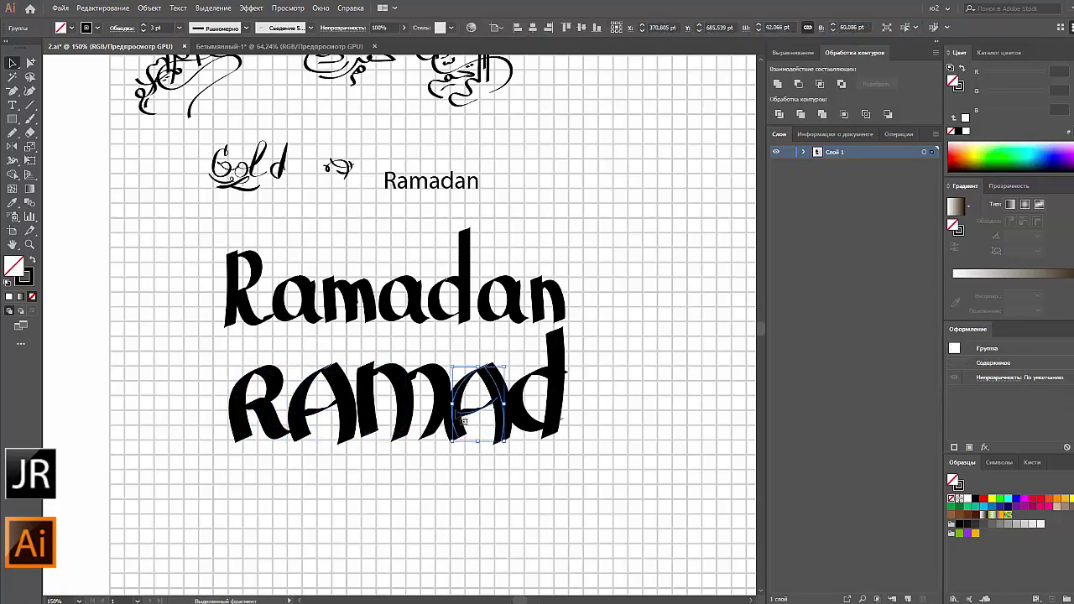
pyautogui.click(556, 435)
pyautogui.moveTo(555, 435); pyautogui.dragTo(589, 418)
pyautogui.click(586, 420)
pyautogui.click(392, 384)
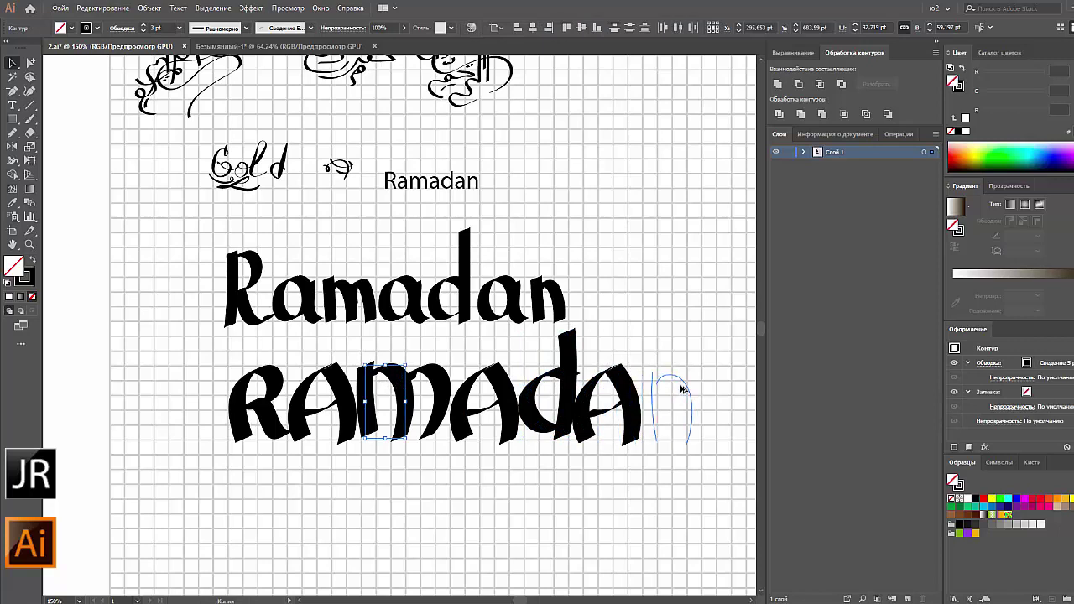
pyautogui.moveTo(682, 388); pyautogui.dragTo(683, 389)
pyautogui.click(714, 363)
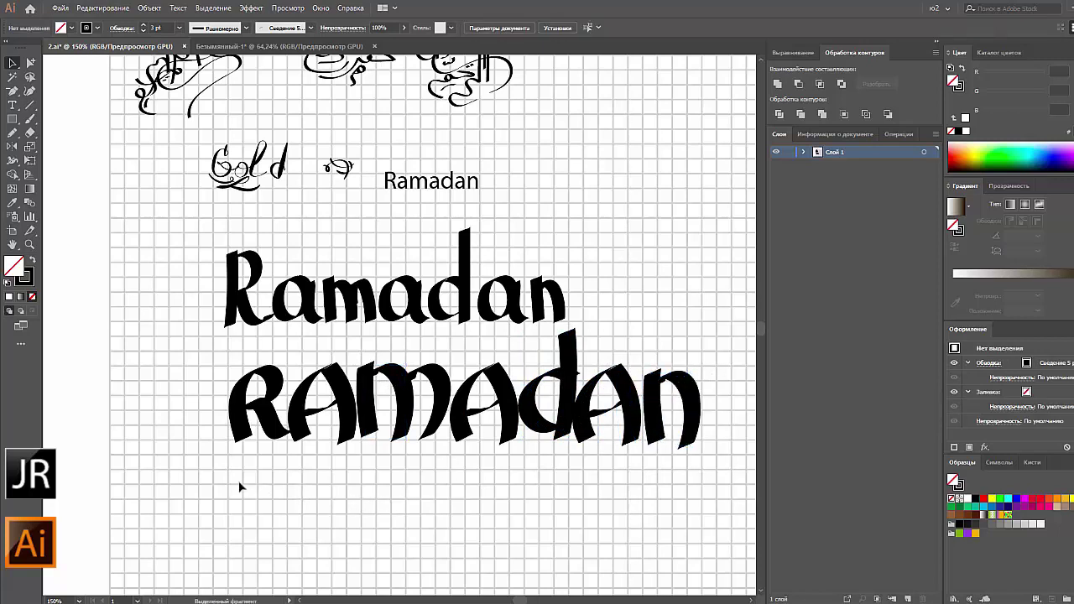
pyautogui.press('n')
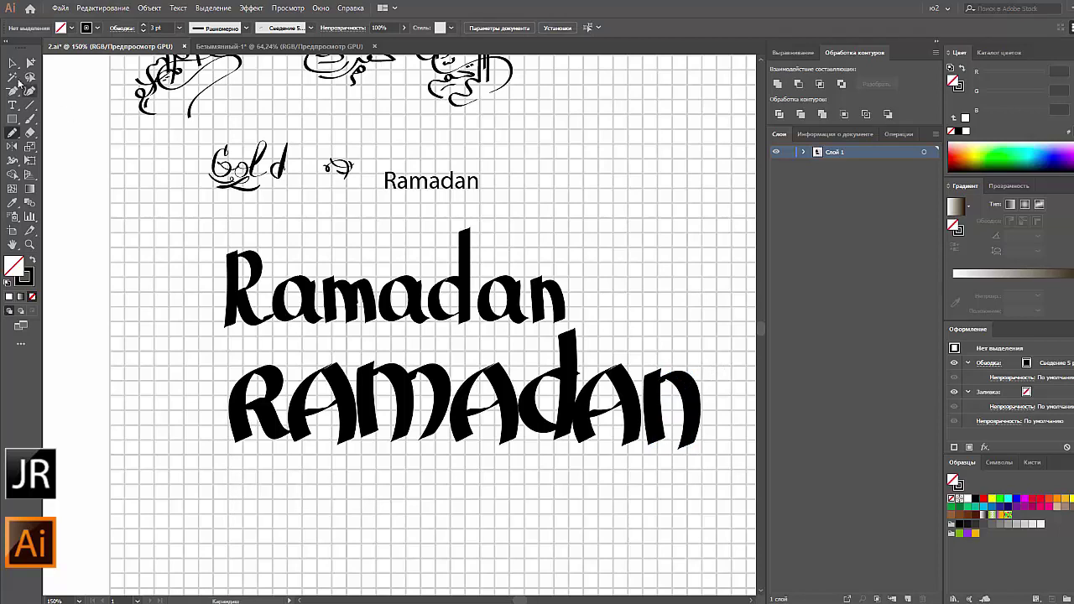
# Alt-drag a duplicate of RAMADAN below and give the copy the Basic brush
pyautogui.click(13, 63)
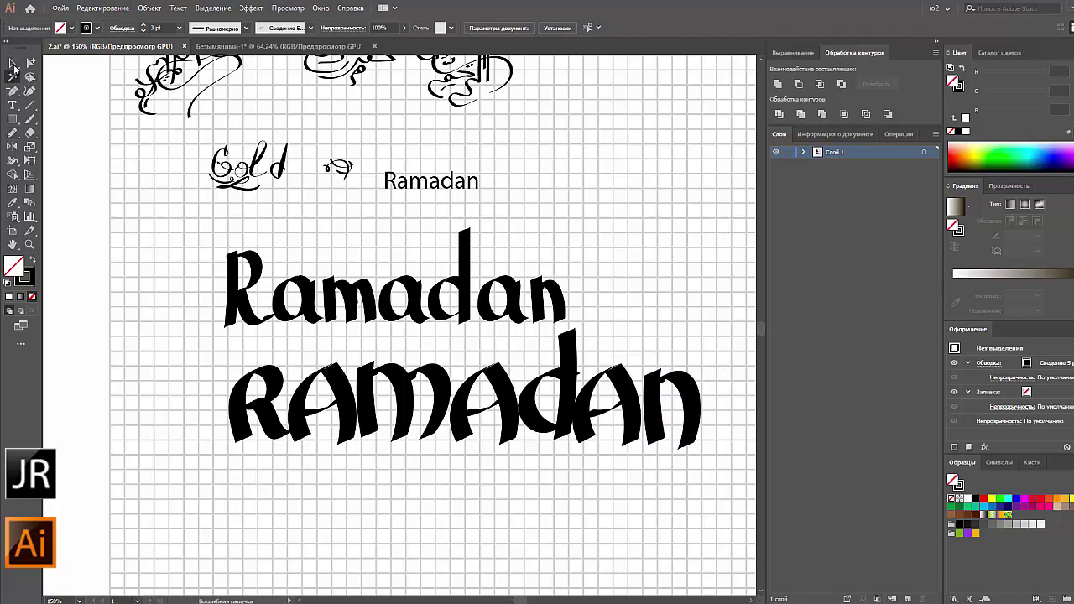
pyautogui.moveTo(183, 355); pyautogui.dragTo(688, 451)
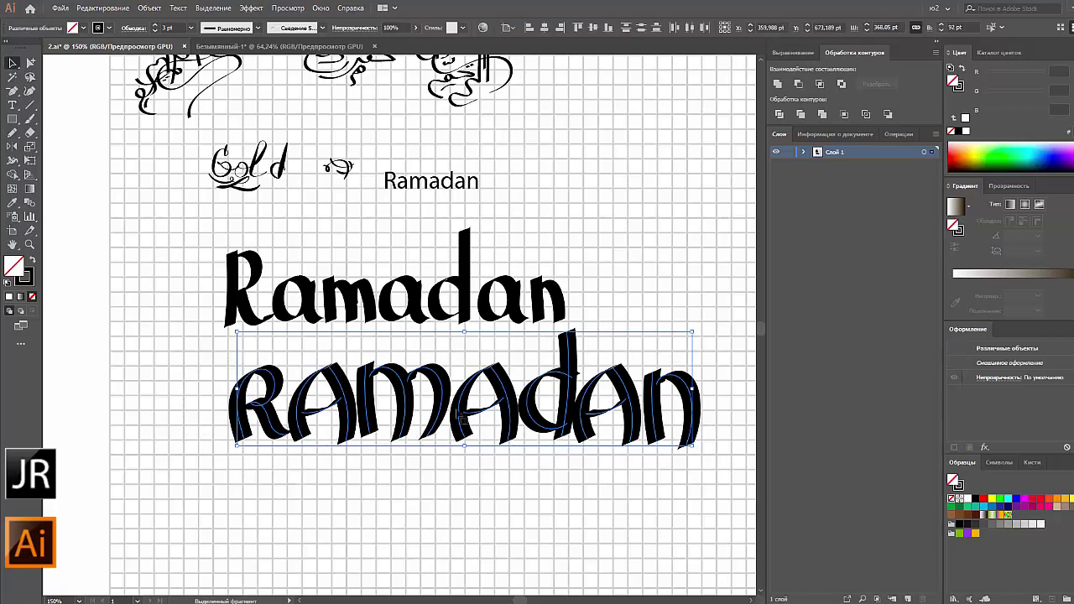
pyautogui.keyDown('alt'); pyautogui.moveTo(445, 405); pyautogui.dragTo(445, 530); pyautogui.keyUp('alt')
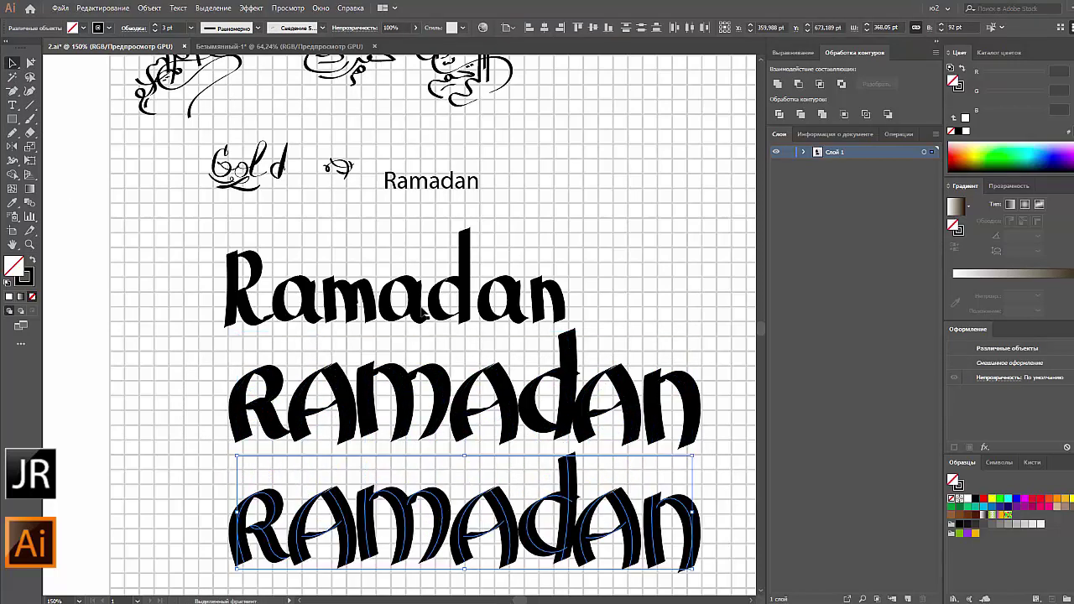
pyautogui.click(321, 29)
pyautogui.click(264, 76)
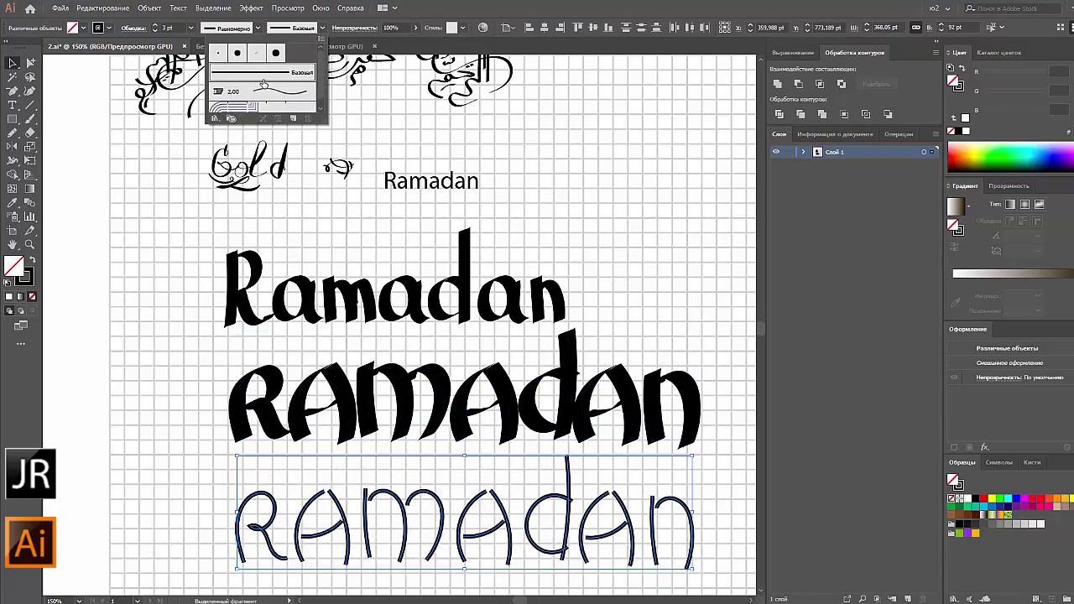
pyautogui.click(193, 453)
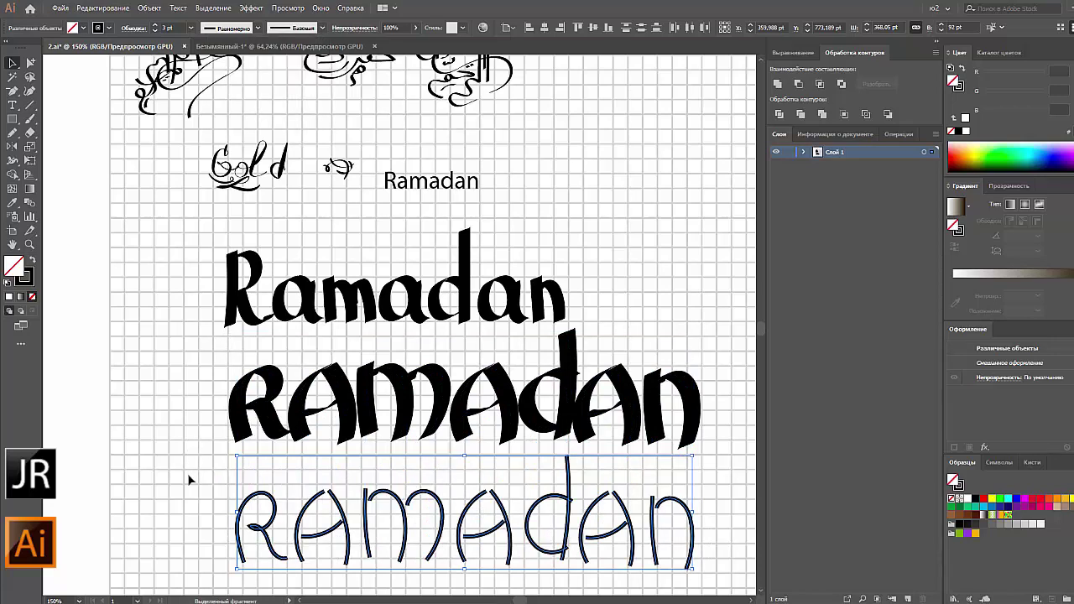
# Select the copy's three A paths and n paths with Direct Selection
pyautogui.scroll(-2, 188, 479)
pyautogui.press('a')
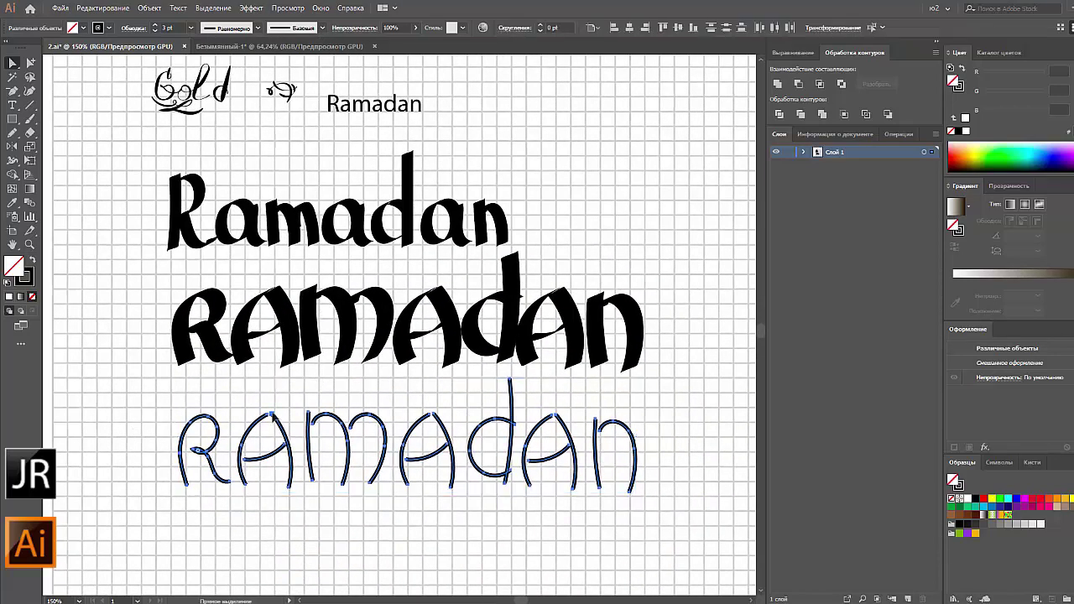
pyautogui.click(271, 418)
pyautogui.click(437, 420)
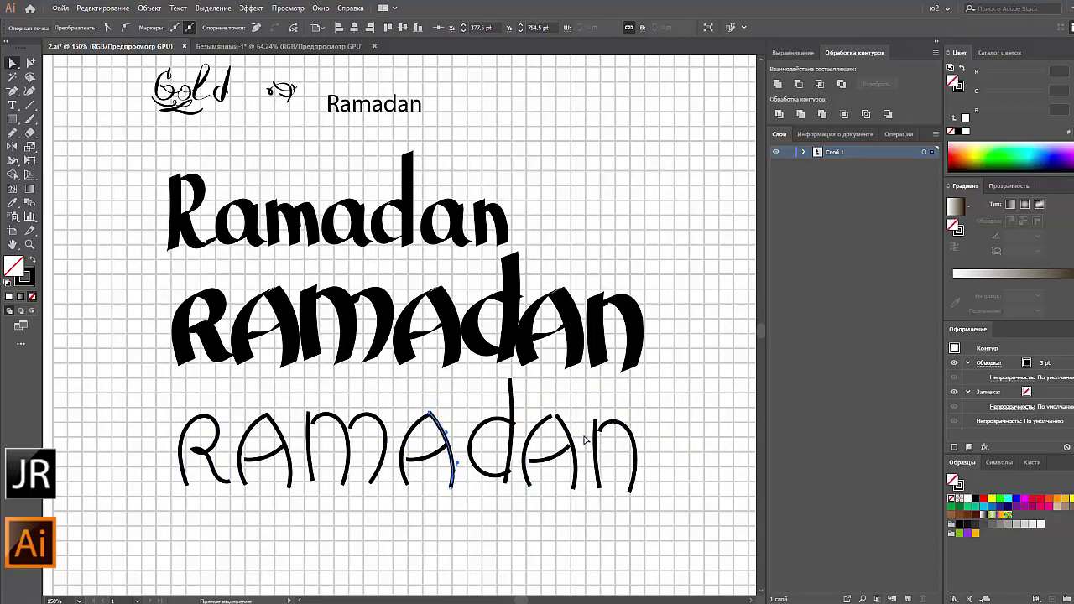
pyautogui.click(554, 417)
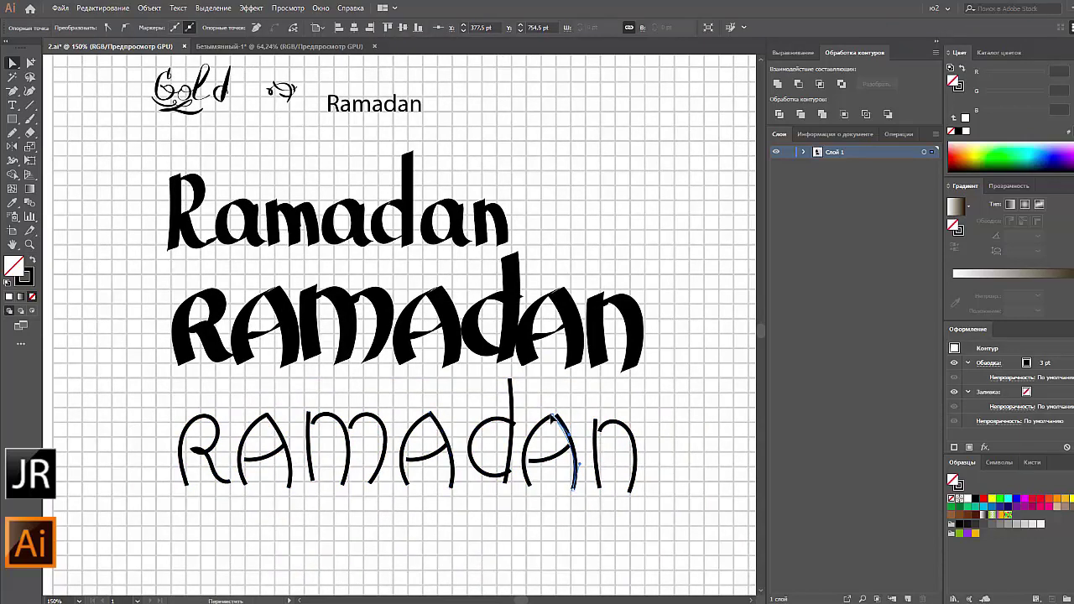
pyautogui.click(597, 426)
pyautogui.click(601, 426)
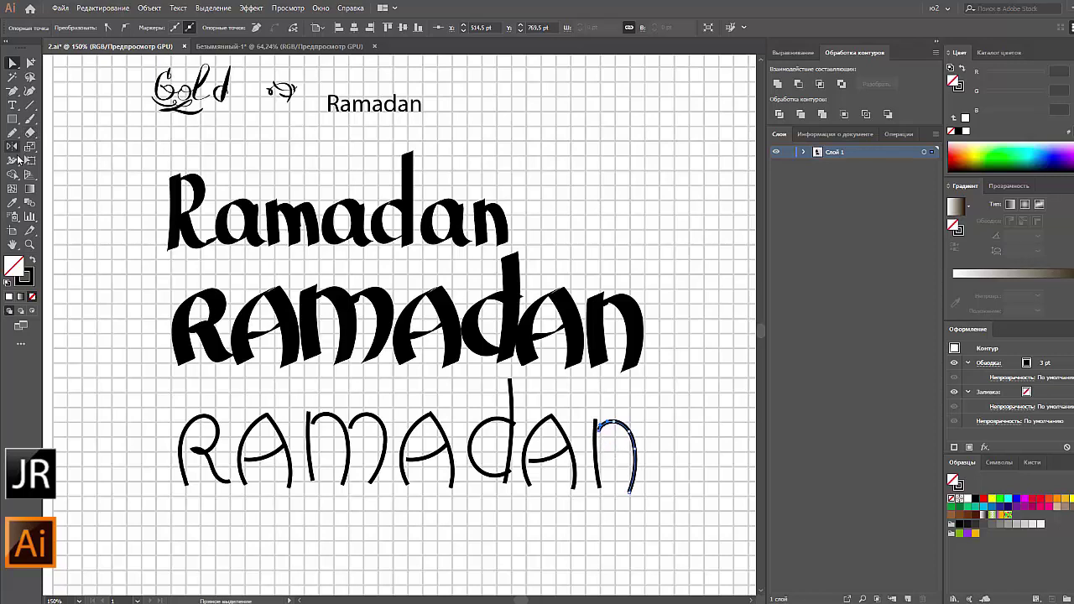
# With the Width tool, thicken the R stem and leg, A crossbar, M arches, d, a and n stems
pyautogui.moveTo(13, 159); pyautogui.dragTo(84, 170)
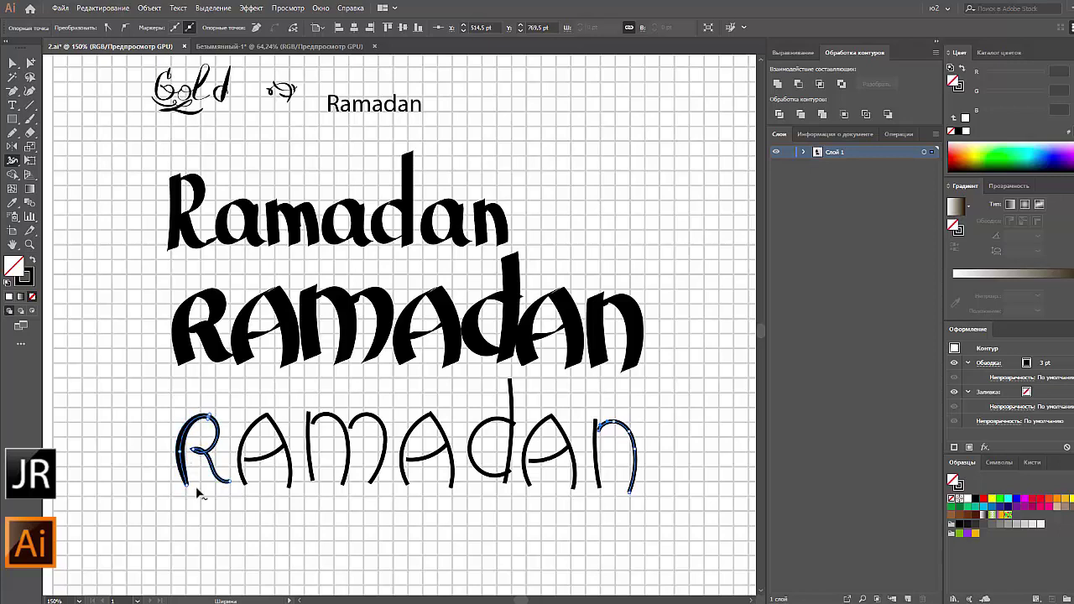
pyautogui.moveTo(191, 491)
pyautogui.mouseDown()
pyautogui.moveTo(192, 475)
pyautogui.moveTo(220, 448)
pyautogui.mouseUp()
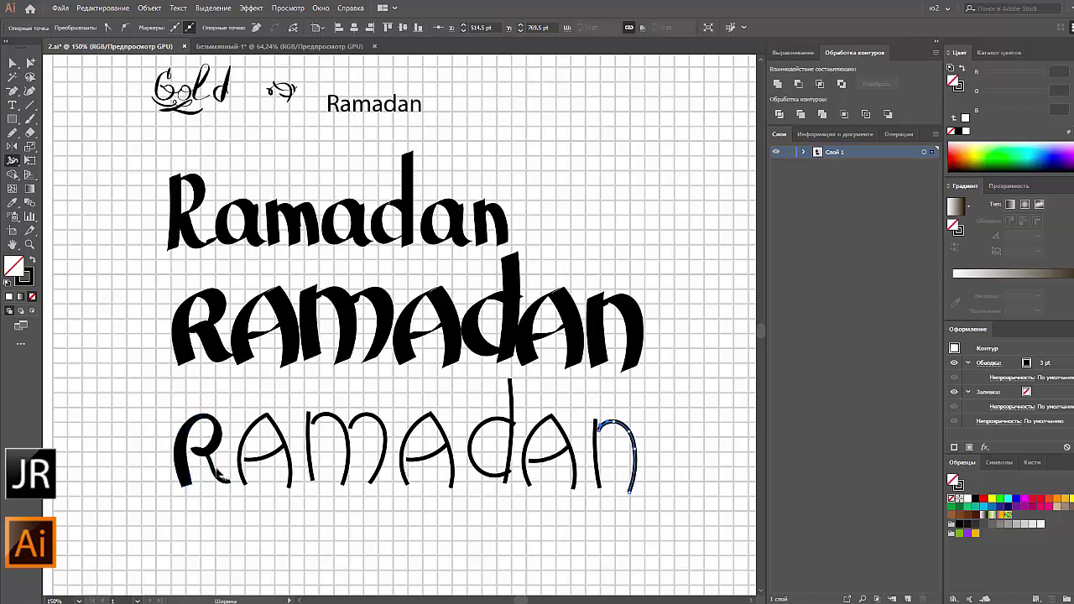
pyautogui.moveTo(217, 470)
pyautogui.mouseDown()
pyautogui.moveTo(250, 459)
pyautogui.moveTo(257, 467)
pyautogui.mouseUp()
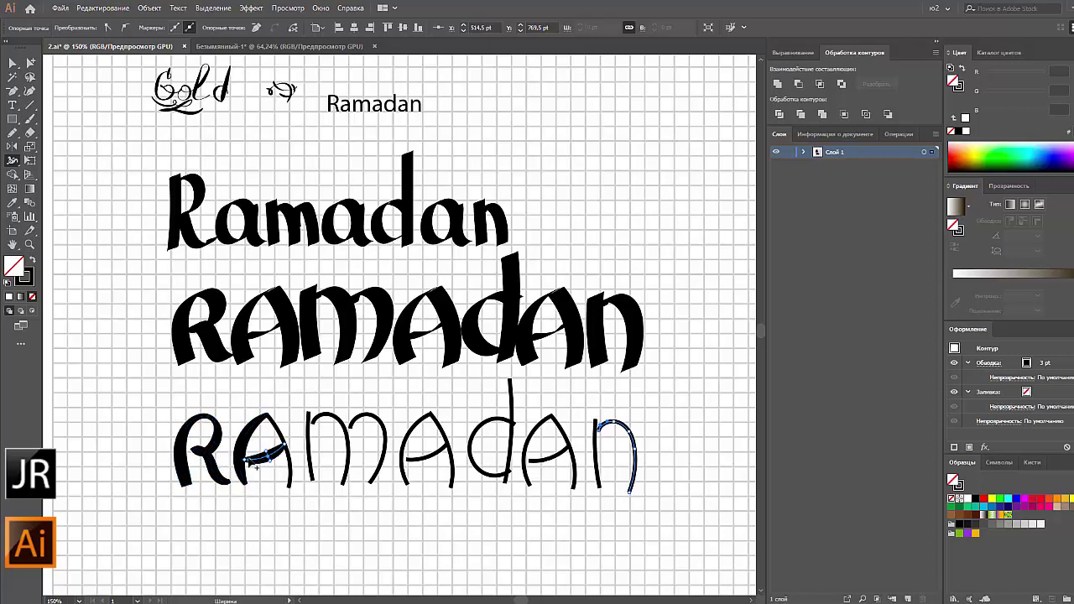
pyautogui.moveTo(257, 466)
pyautogui.mouseDown()
pyautogui.moveTo(317, 437)
pyautogui.moveTo(320, 422)
pyautogui.mouseUp()
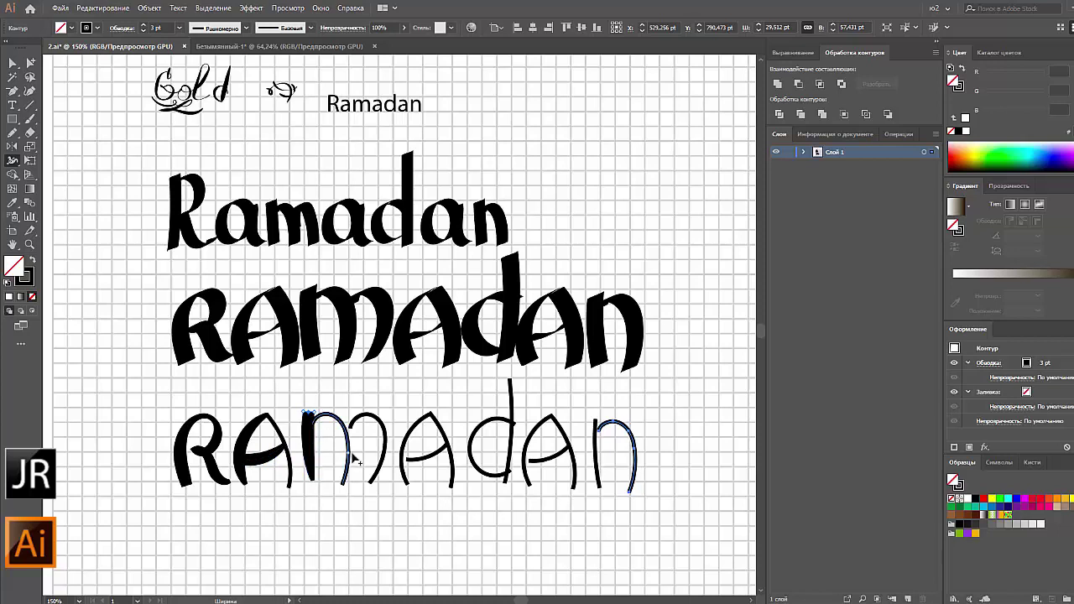
pyautogui.click(353, 455)
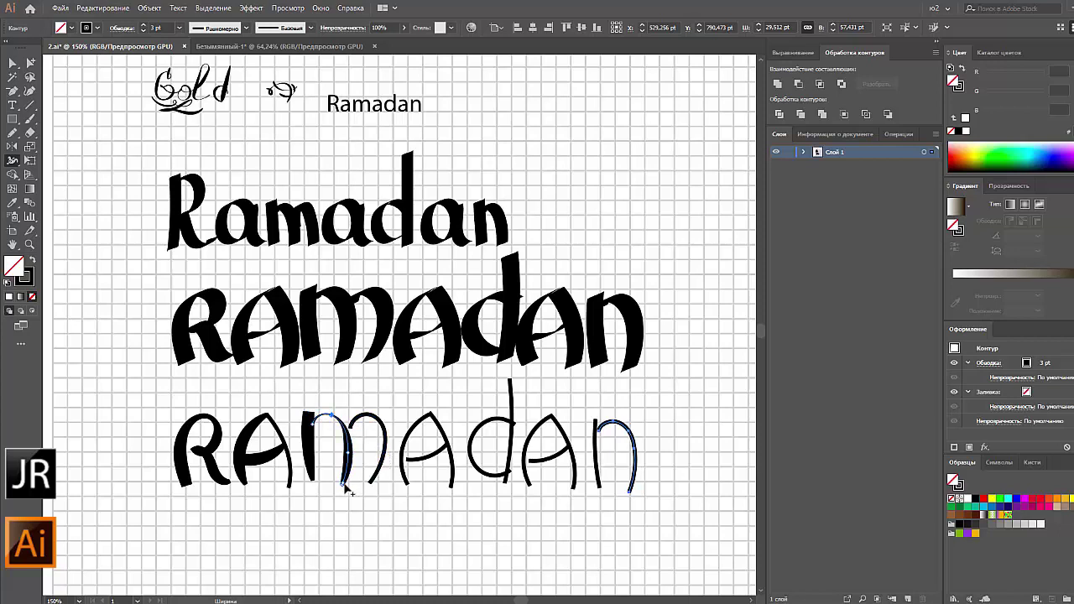
pyautogui.moveTo(345, 491); pyautogui.dragTo(379, 491)
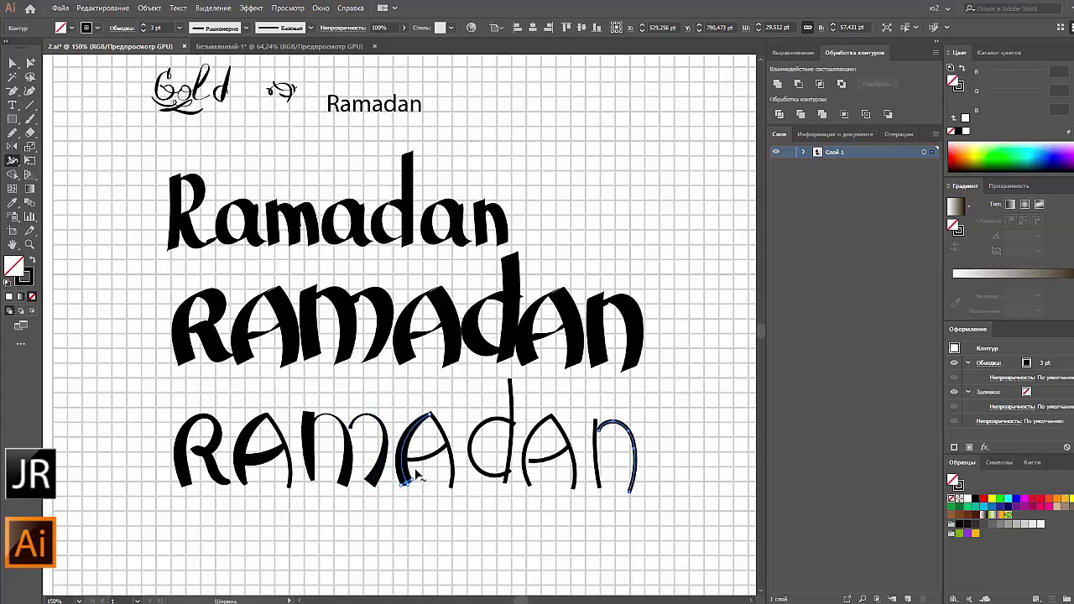
pyautogui.moveTo(417, 475)
pyautogui.mouseDown()
pyautogui.moveTo(420, 461)
pyautogui.moveTo(407, 455)
pyautogui.moveTo(462, 451)
pyautogui.moveTo(494, 418)
pyautogui.mouseUp()
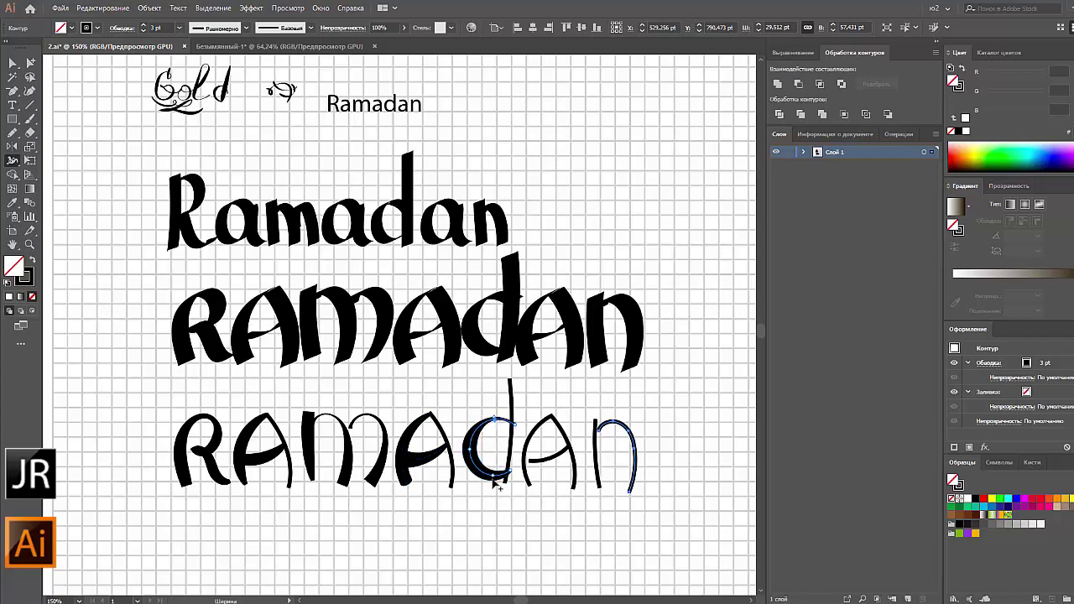
pyautogui.moveTo(497, 484); pyautogui.dragTo(494, 480)
pyautogui.moveTo(508, 450); pyautogui.dragTo(512, 451)
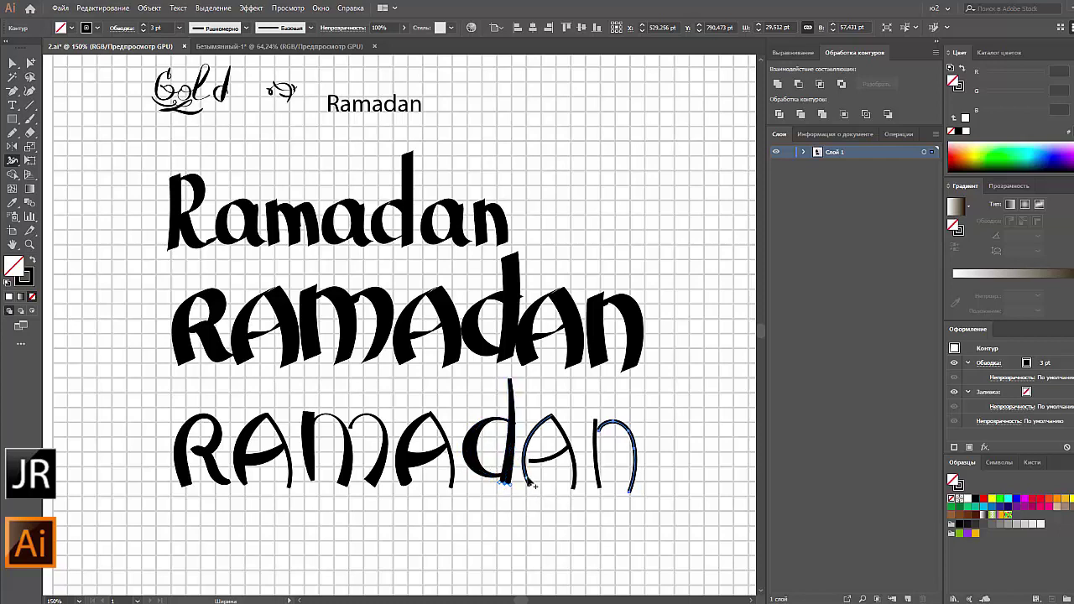
pyautogui.moveTo(533, 487); pyautogui.dragTo(534, 471)
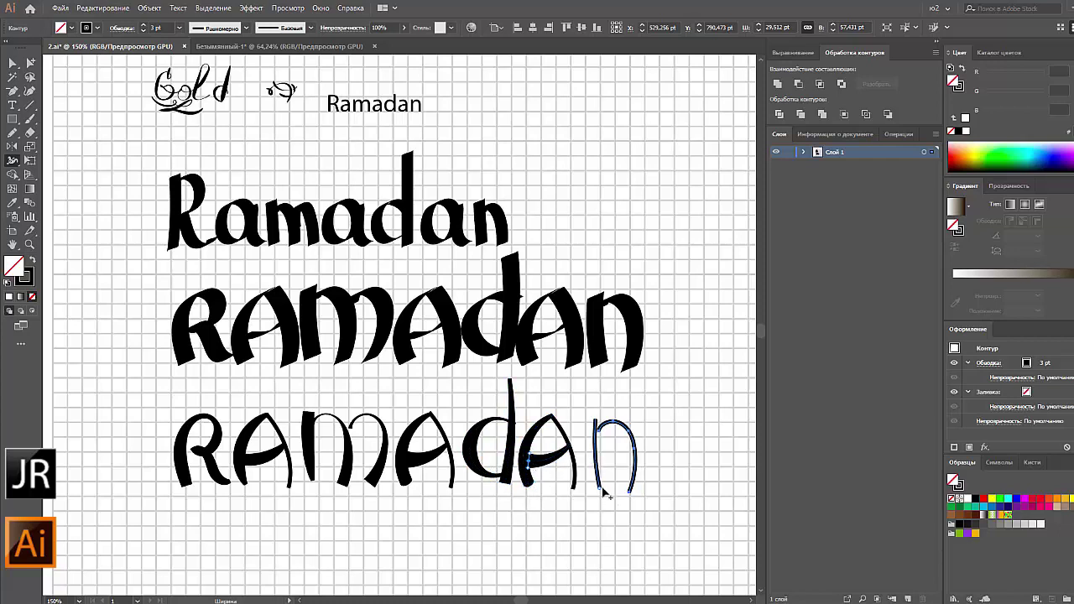
pyautogui.moveTo(598, 493); pyautogui.dragTo(638, 483)
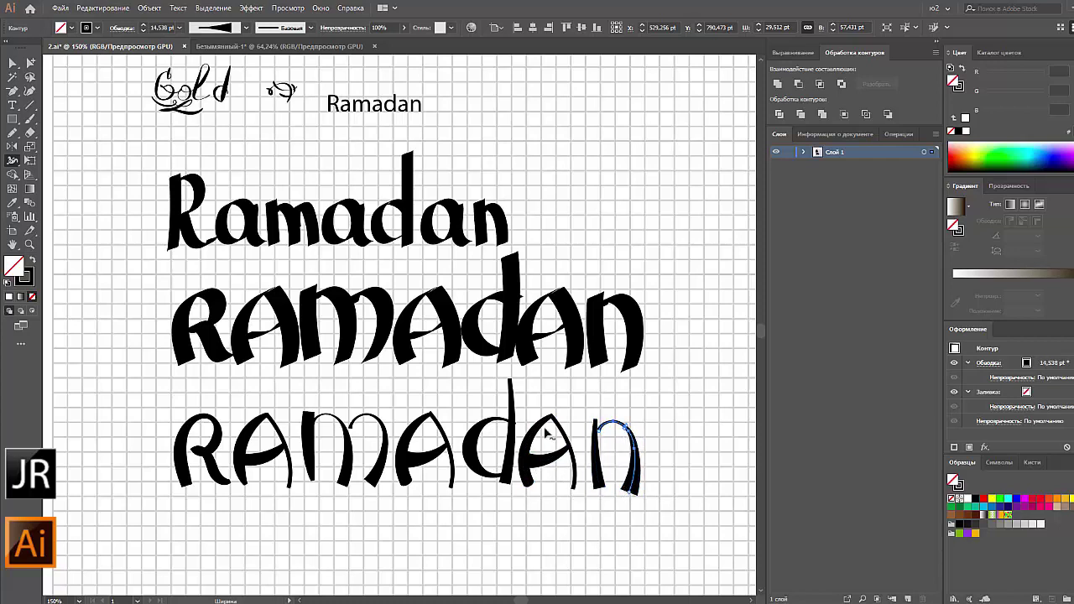
# Copy the two Ramadan words from the untitled document and paste them into 2.ai
pyautogui.click(13, 63)
pyautogui.click(120, 148)
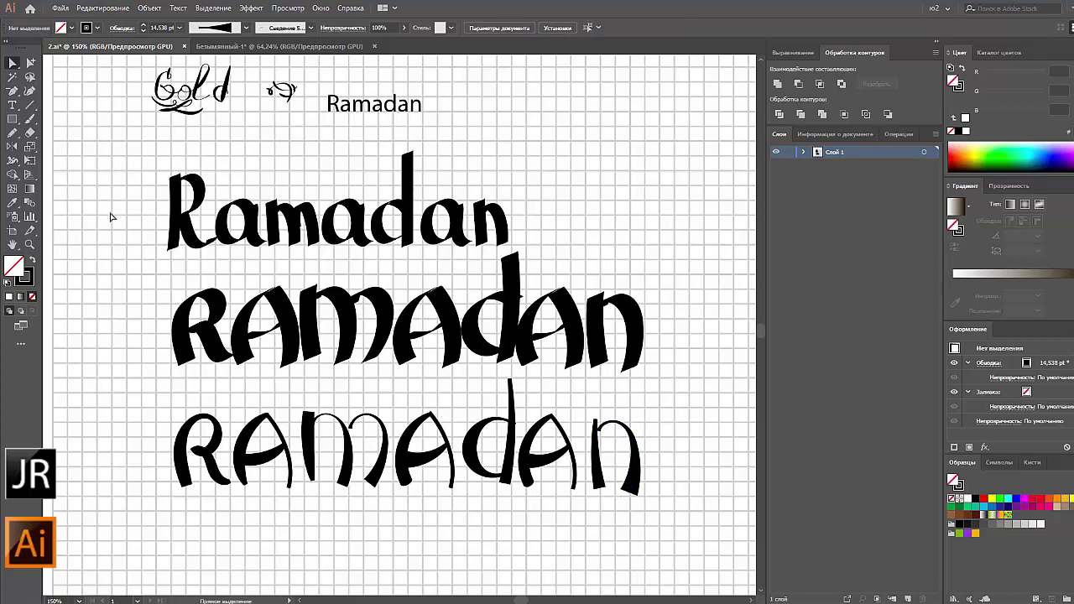
pyautogui.hotkey('ctrl', '0')
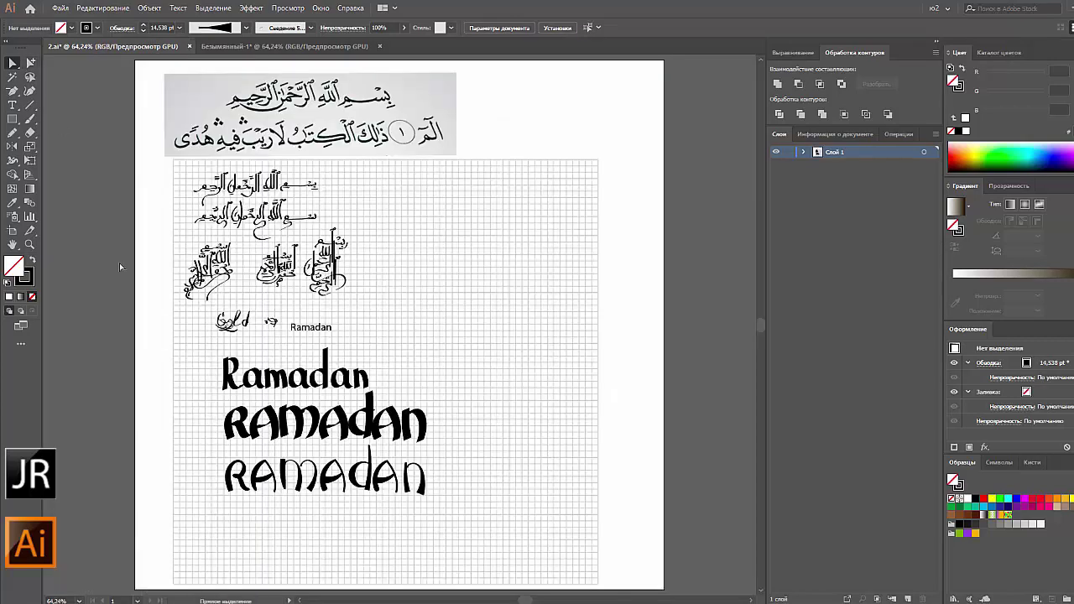
pyautogui.hotkey('ctrl', '-')
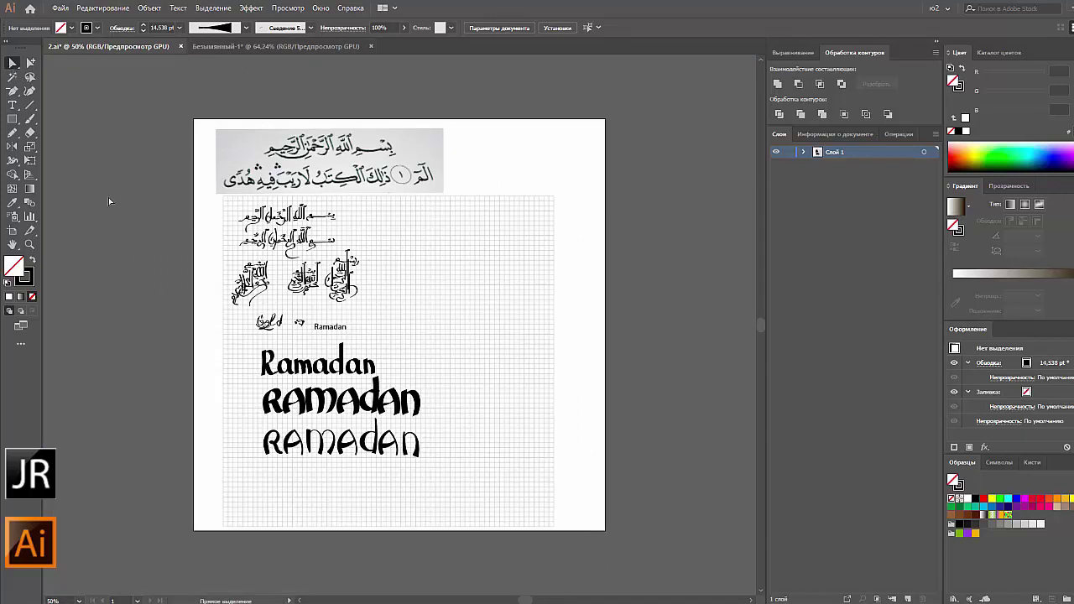
pyautogui.click(262, 47)
pyautogui.moveTo(278, 224); pyautogui.dragTo(541, 385)
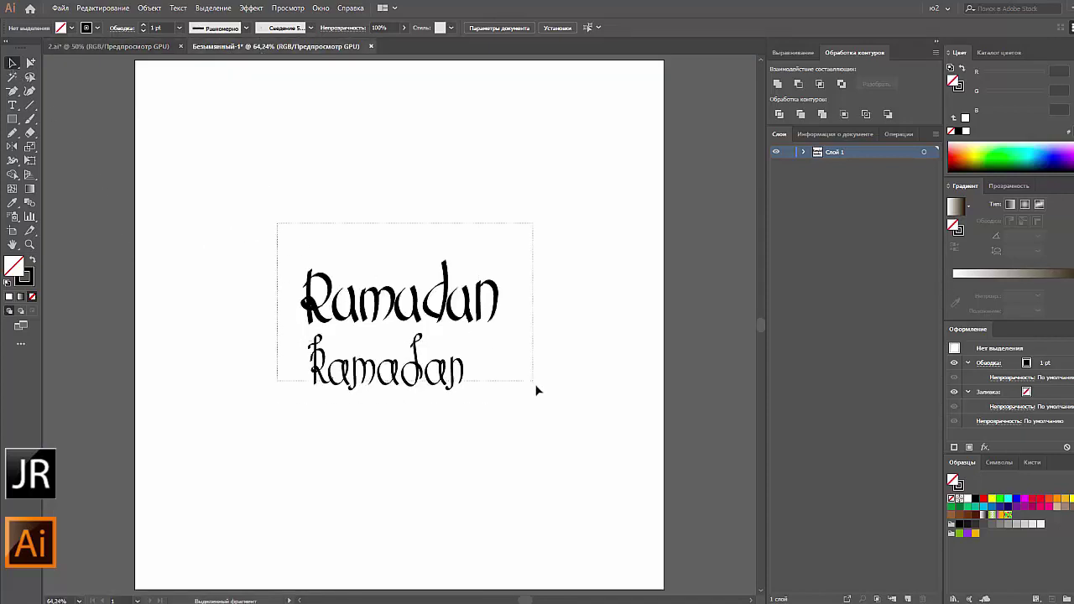
pyautogui.click(148, 52)
pyautogui.hotkey('ctrl', 'v')
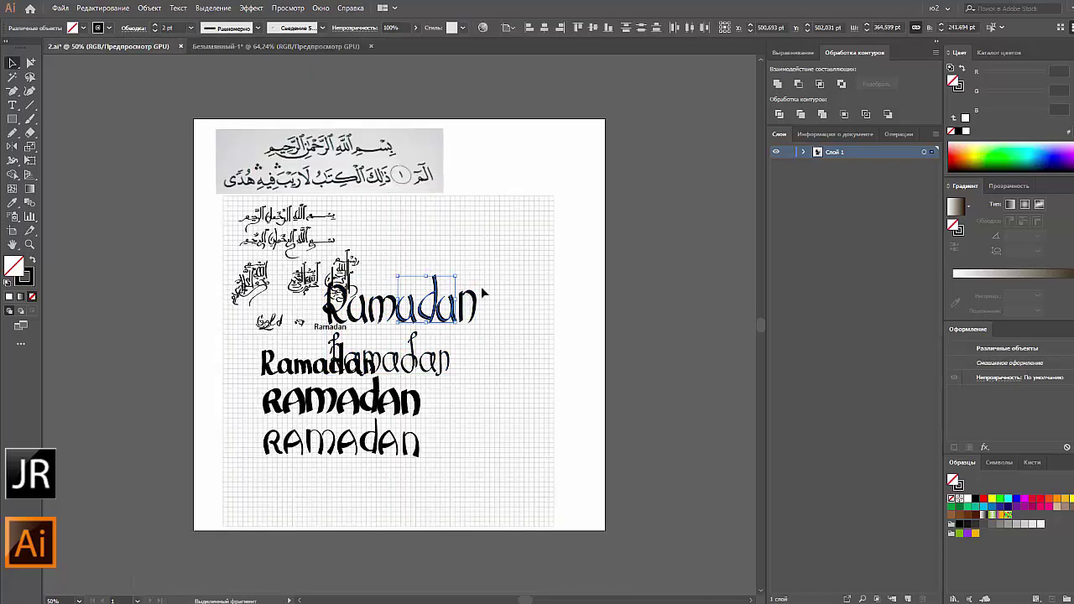
pyautogui.press('Delete')
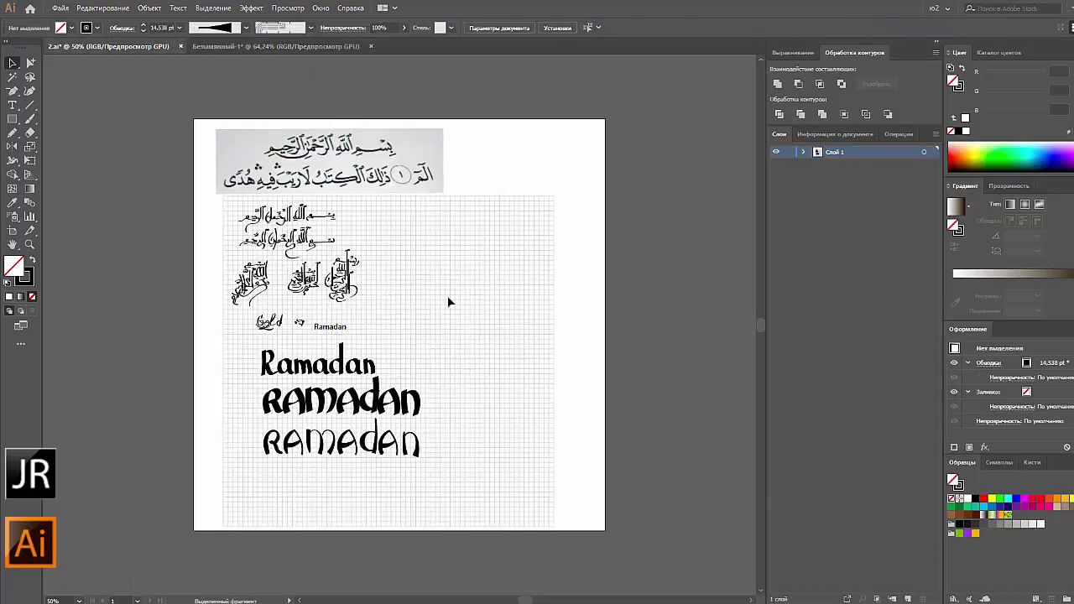
pyautogui.hotkey('ctrl', 'z')
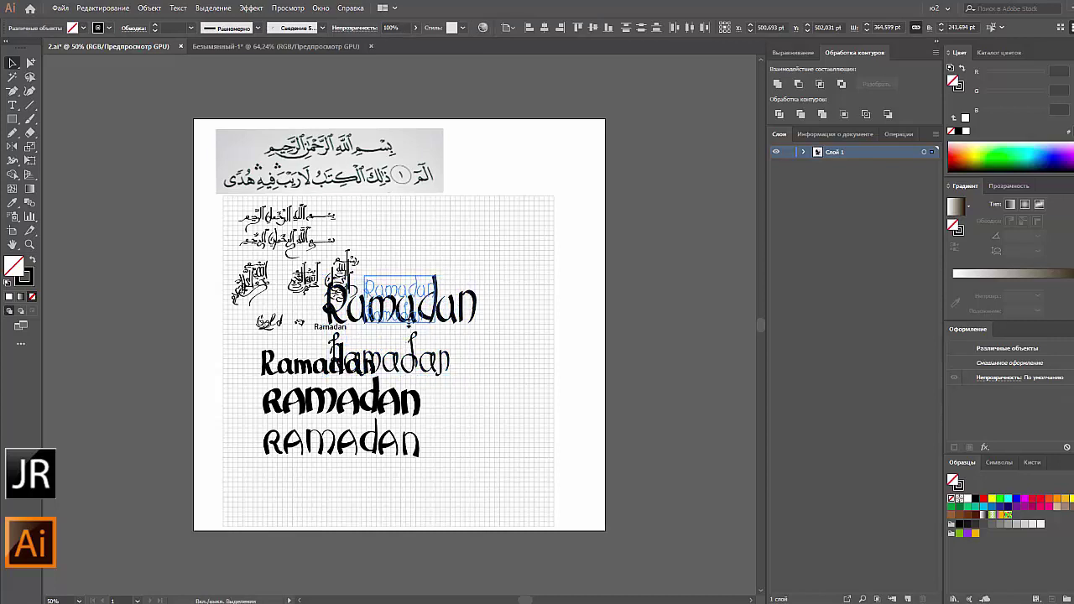
# Shrink the pasted pair and the three Ramadan words to half size and stack them, viewing at 100%
pyautogui.moveTo(409, 323)
pyautogui.mouseDown()
pyautogui.moveTo(436, 323)
pyautogui.moveTo(296, 487)
pyautogui.mouseUp()
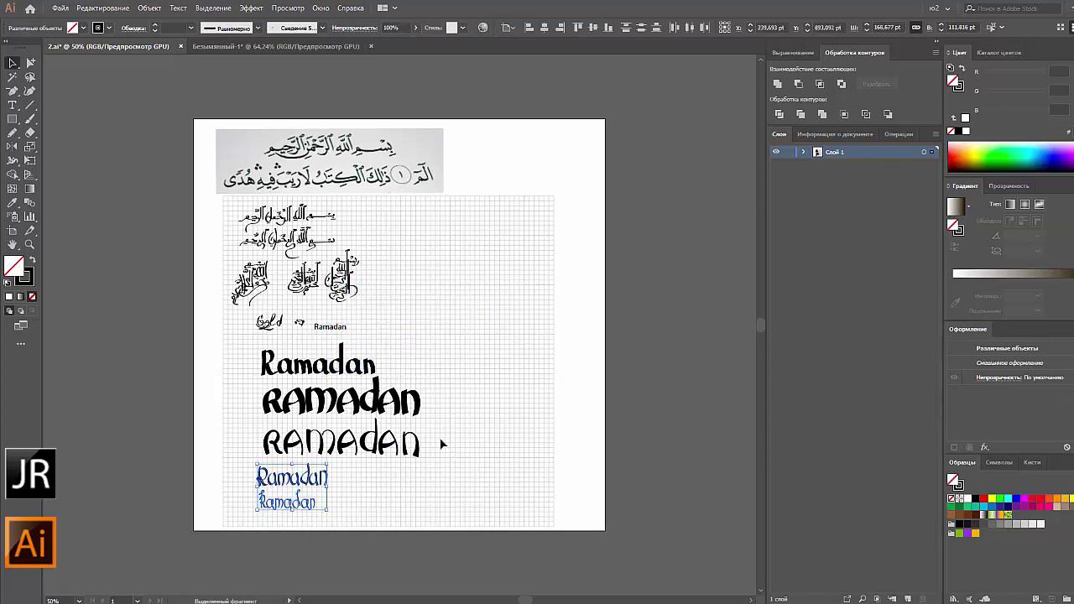
pyautogui.moveTo(248, 346)
pyautogui.mouseDown()
pyautogui.moveTo(424, 457)
pyautogui.moveTo(348, 429)
pyautogui.mouseUp()
pyautogui.moveTo(298, 403); pyautogui.dragTo(287, 373)
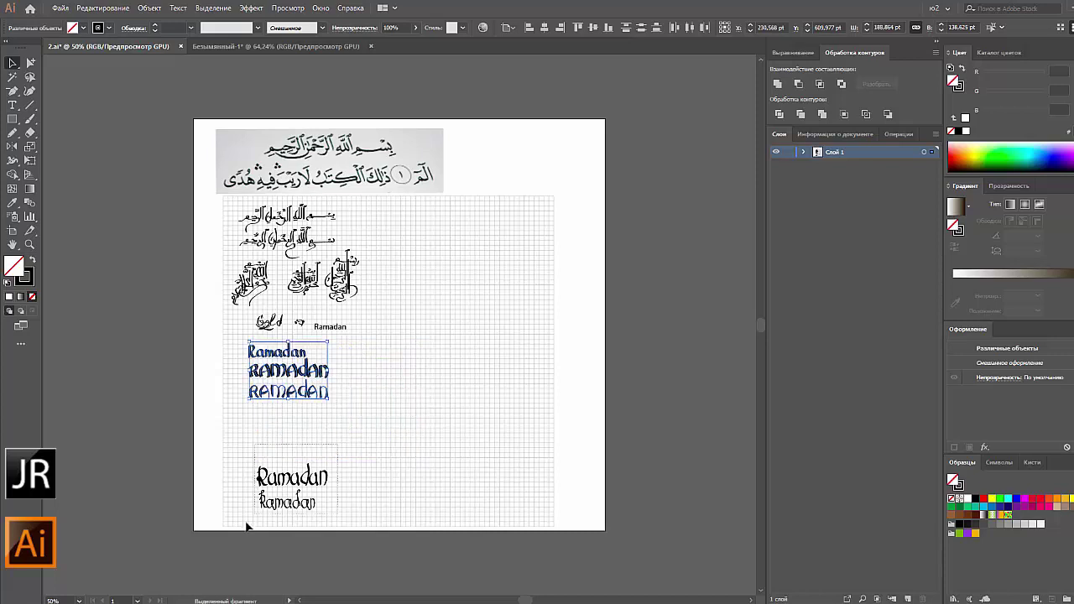
pyautogui.moveTo(289, 507); pyautogui.dragTo(278, 443)
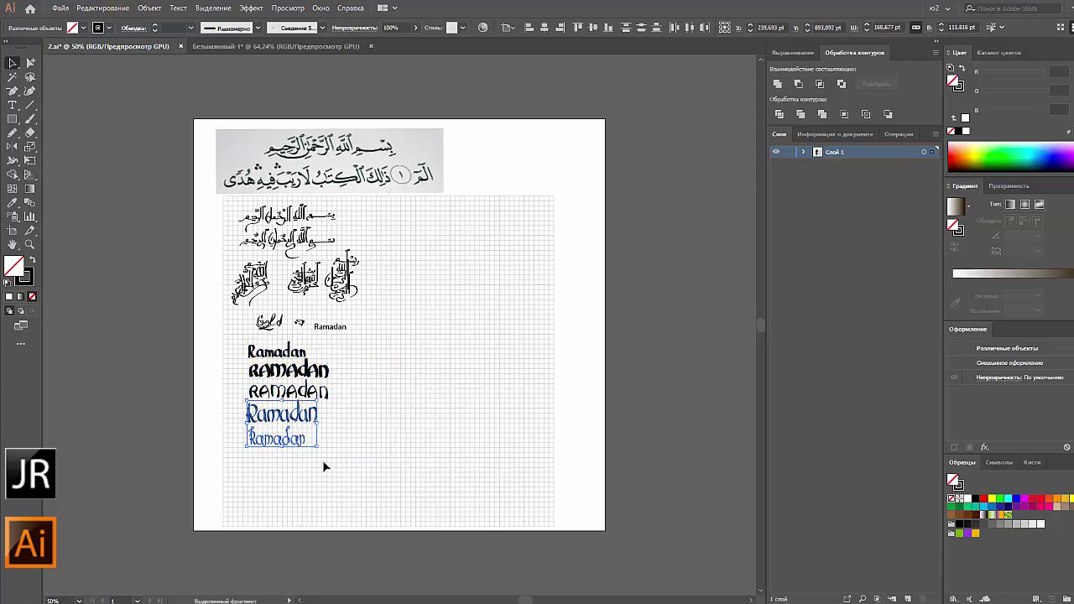
pyautogui.click(326, 462)
pyautogui.hotkey('ctrl', '-')
pyautogui.hotkey('ctrl', '-')
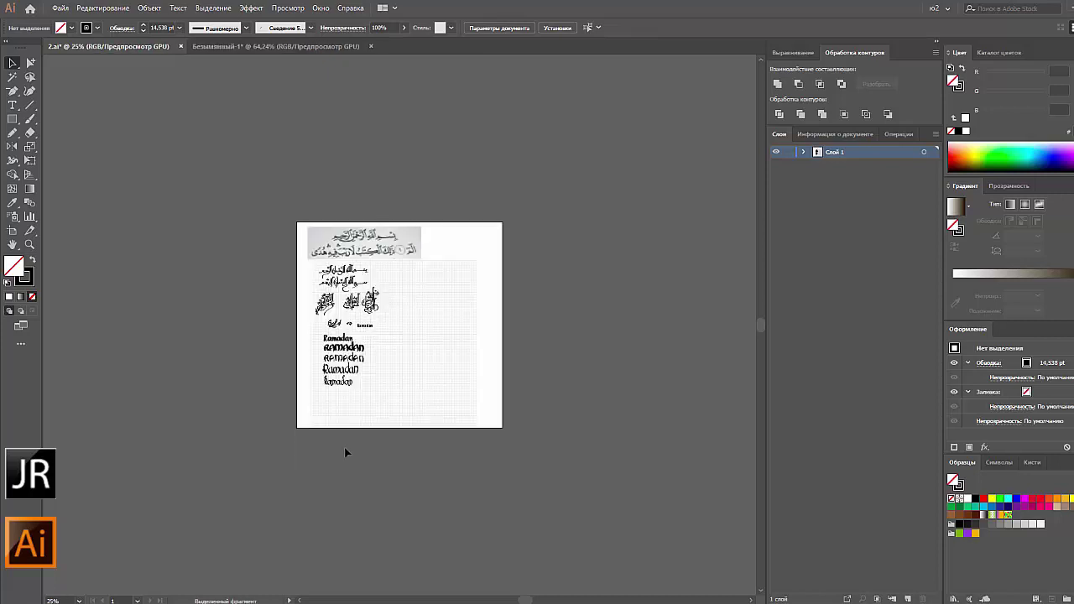
pyautogui.hotkey('ctrl', '-')
pyautogui.hotkey('ctrl', '-')
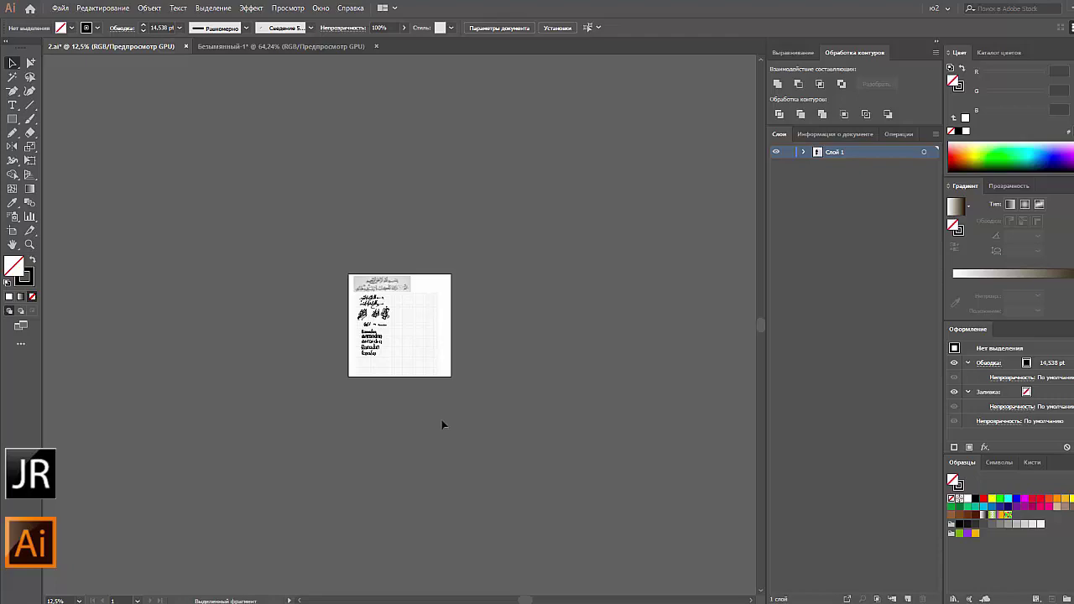
pyautogui.hotkey('ctrl', '+')
pyautogui.hotkey('ctrl', '+')
pyautogui.hotkey('ctrl', '+')
pyautogui.hotkey('ctrl', '+')
pyautogui.hotkey('ctrl', '+')
pyautogui.hotkey('ctrl', '+')
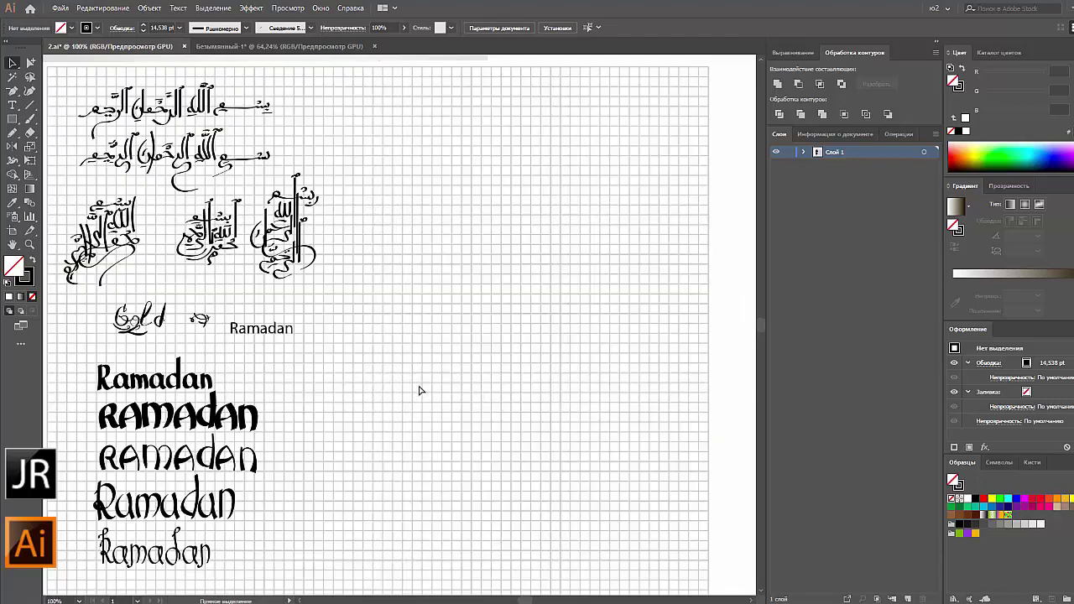
pyautogui.moveTo(377, 463)
pyautogui.mouseDown()
pyautogui.moveTo(366, 378)
pyautogui.moveTo(375, 388)
pyautogui.mouseUp()
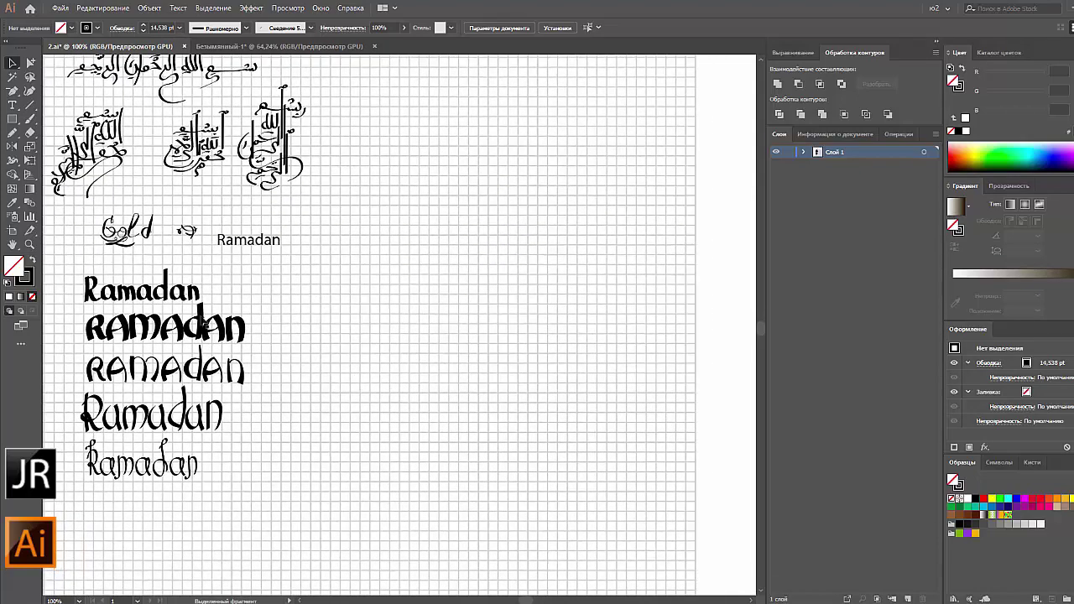
pyautogui.click(12, 132)
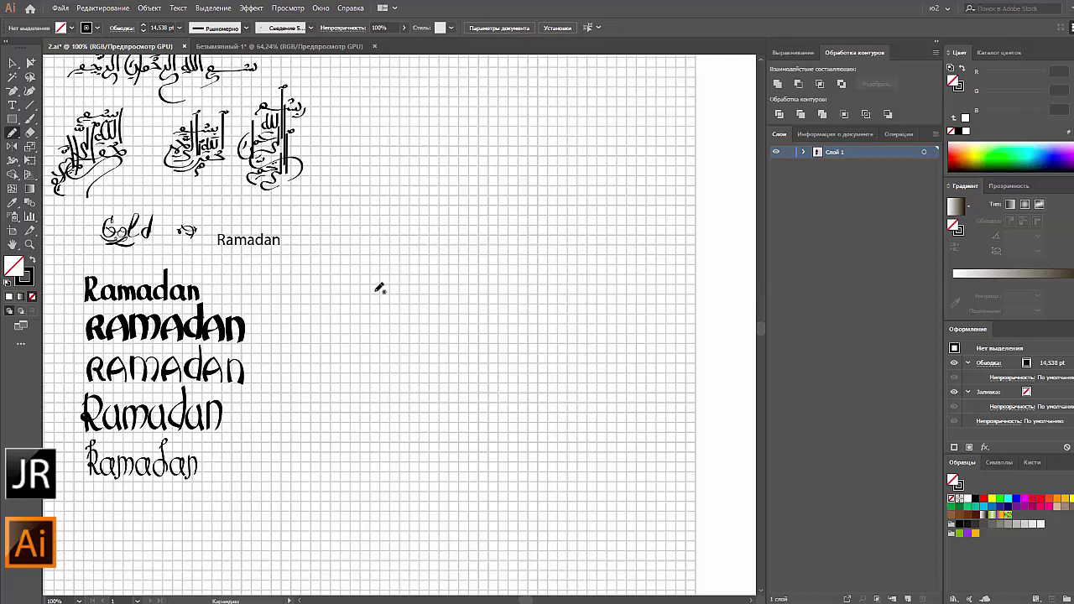
pyautogui.moveTo(375, 293); pyautogui.dragTo(363, 351)
pyautogui.moveTo(364, 350); pyautogui.dragTo(336, 371)
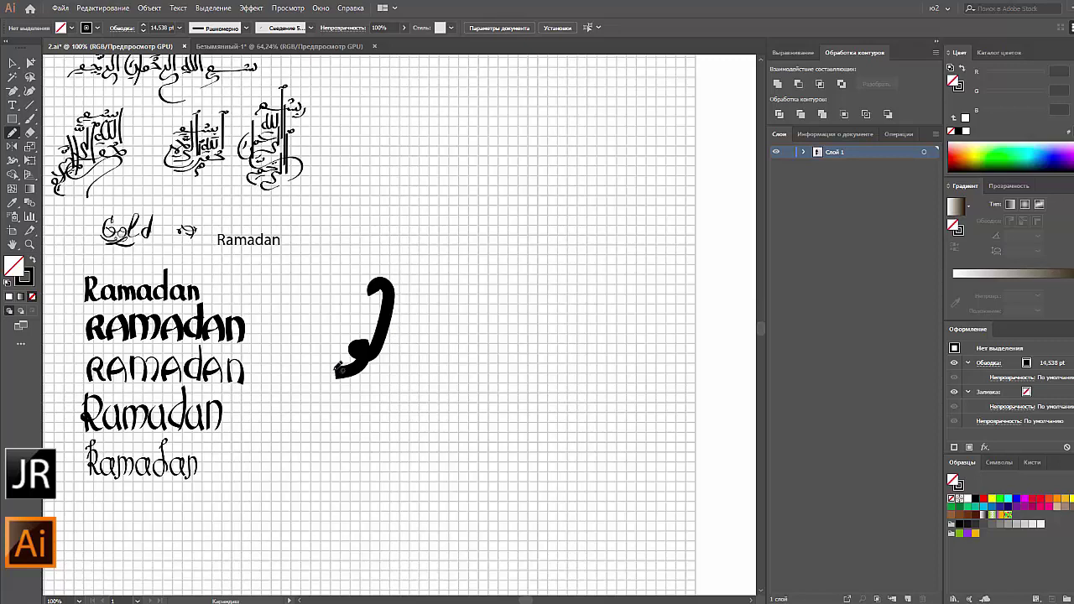
pyautogui.press('v')
pyautogui.moveTo(348, 324); pyautogui.dragTo(378, 196)
pyautogui.click(180, 28)
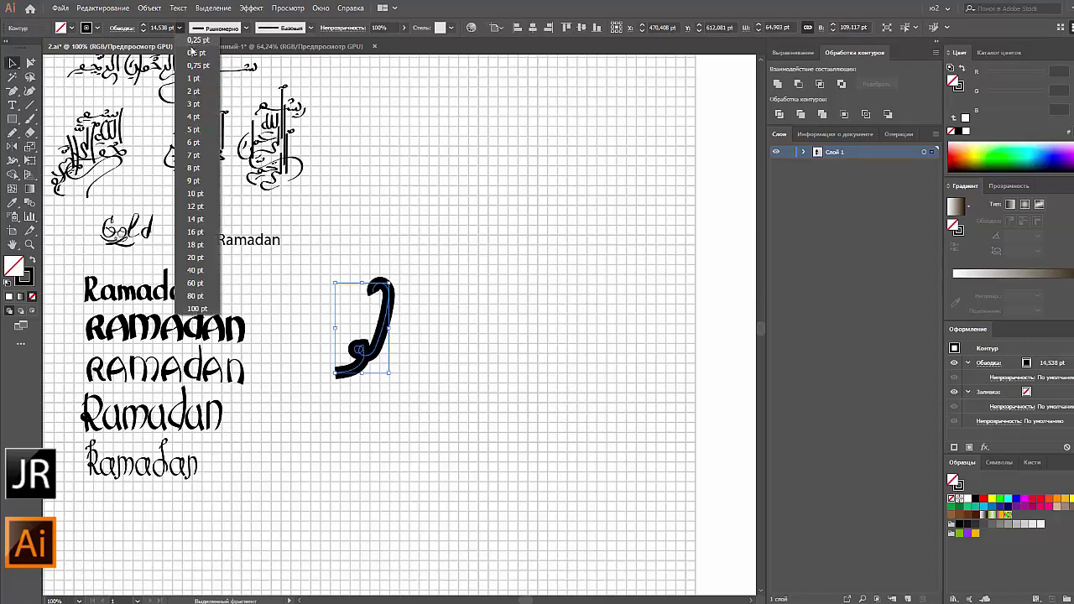
pyautogui.click(192, 52)
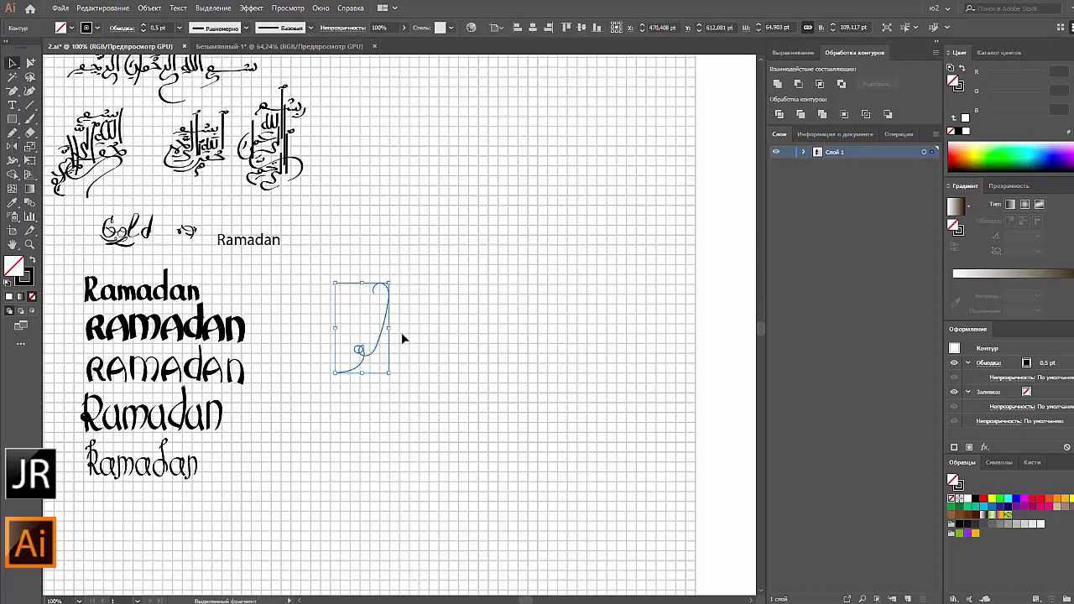
pyautogui.press('Delete')
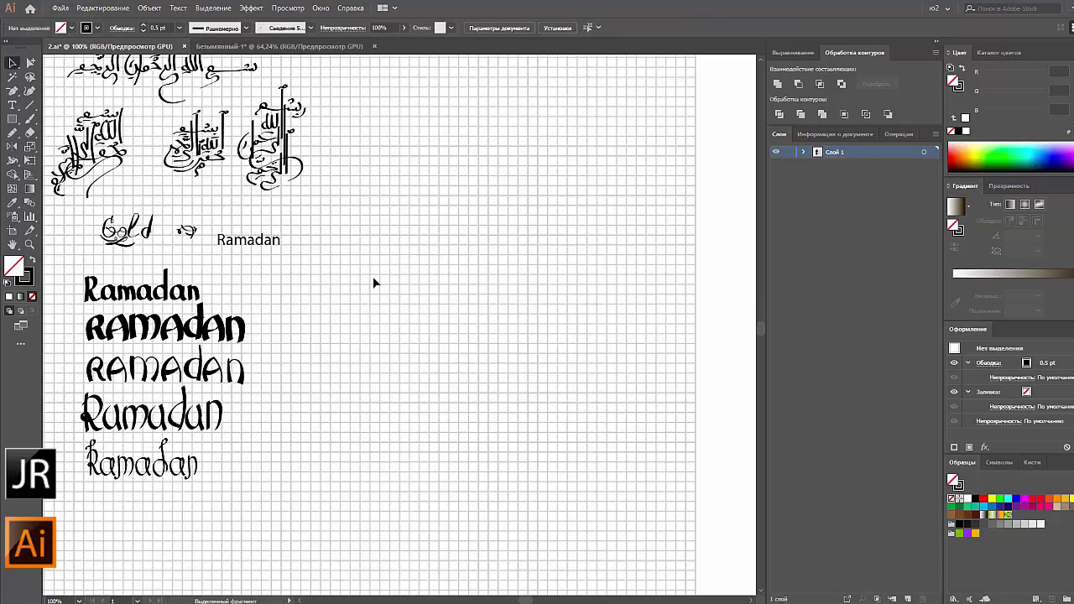
# Paint a large R with a long swooping stem and looped tail, then sketch a thin pencil stroke beside it
pyautogui.press('b')
pyautogui.moveTo(416, 193)
pyautogui.mouseDown()
pyautogui.moveTo(298, 307)
pyautogui.moveTo(355, 285)
pyautogui.mouseUp()
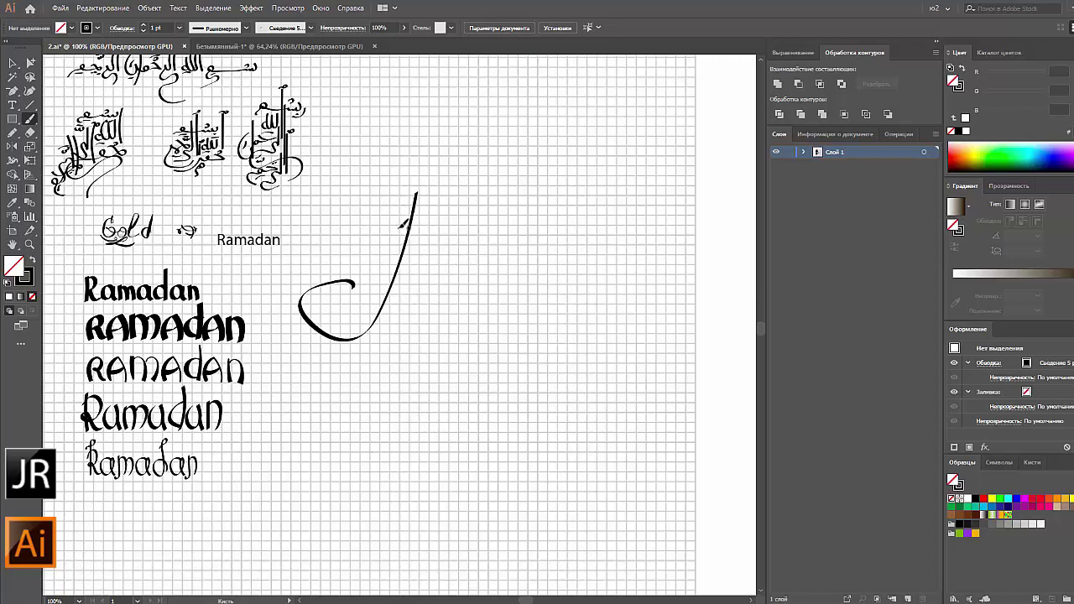
pyautogui.moveTo(401, 225); pyautogui.dragTo(427, 267)
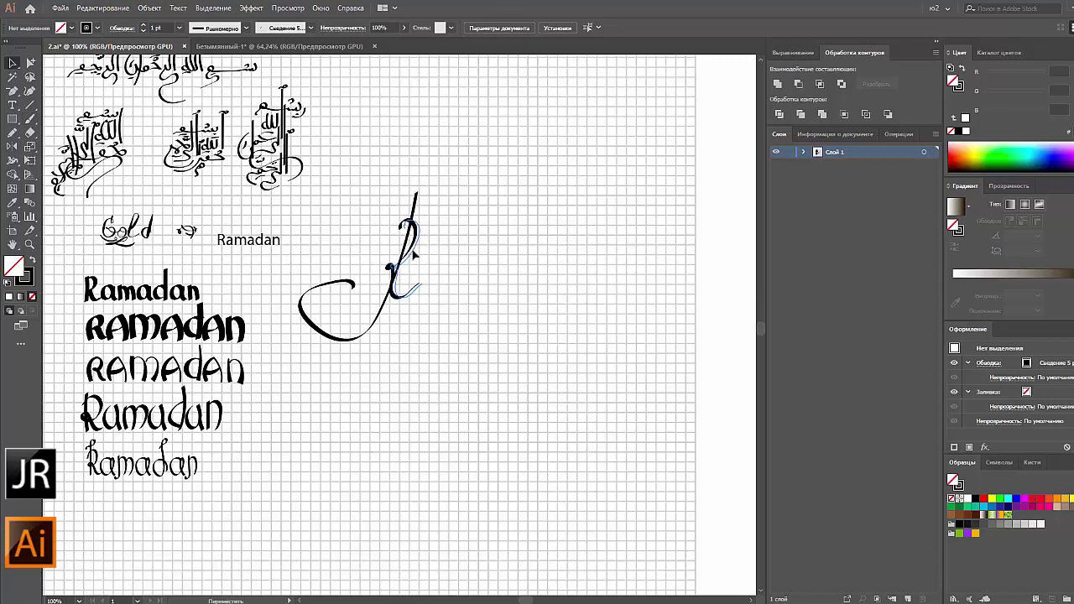
pyautogui.moveTo(411, 220); pyautogui.dragTo(426, 279)
pyautogui.press('v')
pyautogui.click(477, 263)
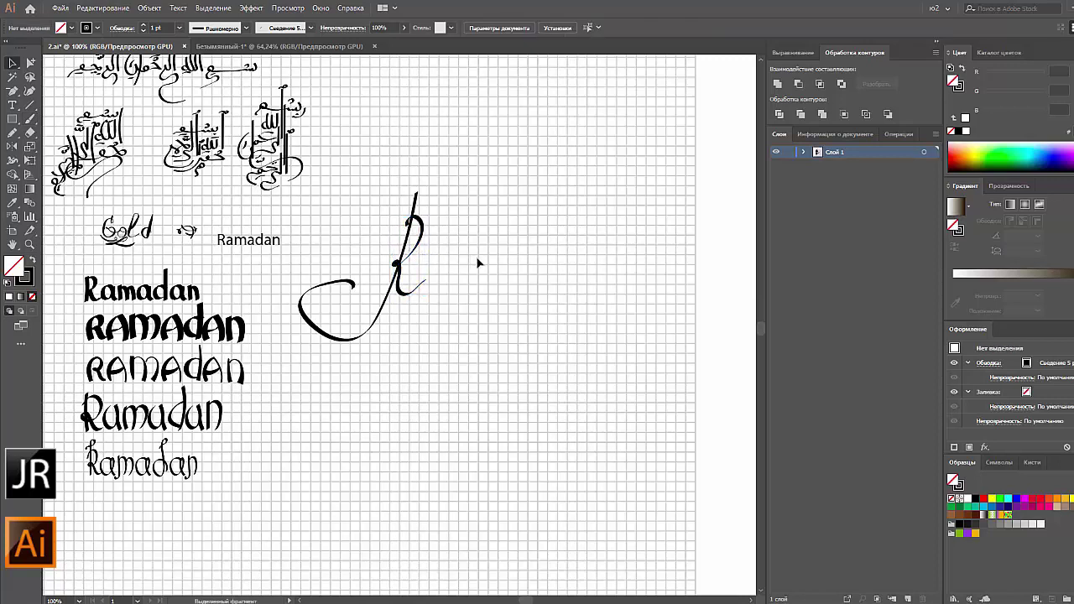
pyautogui.press('n')
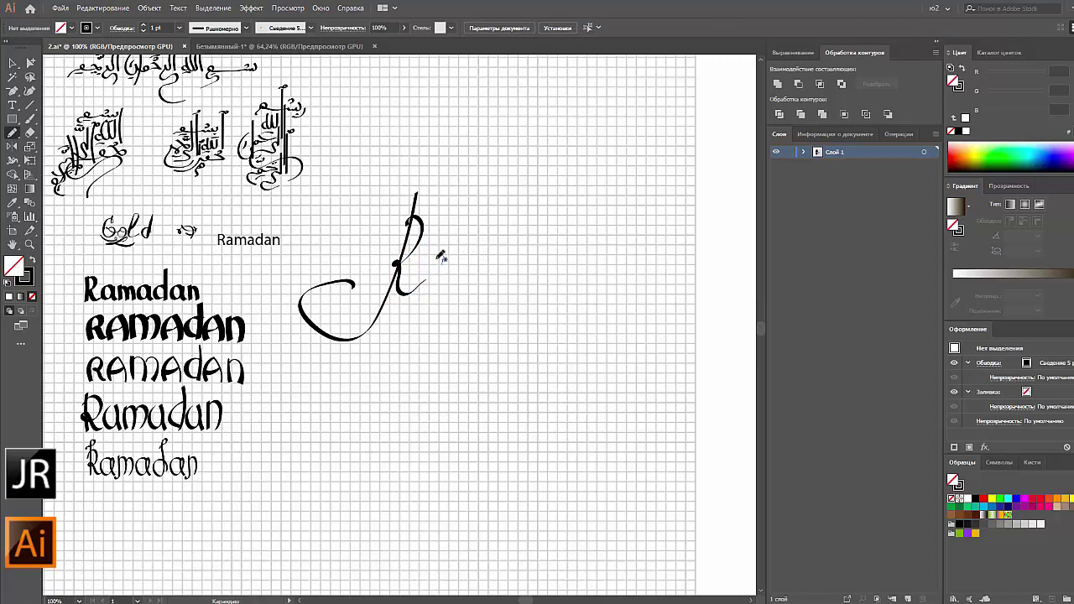
pyautogui.moveTo(442, 256)
pyautogui.mouseDown()
pyautogui.moveTo(426, 286)
pyautogui.moveTo(465, 280)
pyautogui.mouseUp()
# Replace the pencil stroke with brushed a, m and tall d letters after the R, undoing misplaced strokes
pyautogui.hotkey('ctrl', 'z')
pyautogui.press('b')
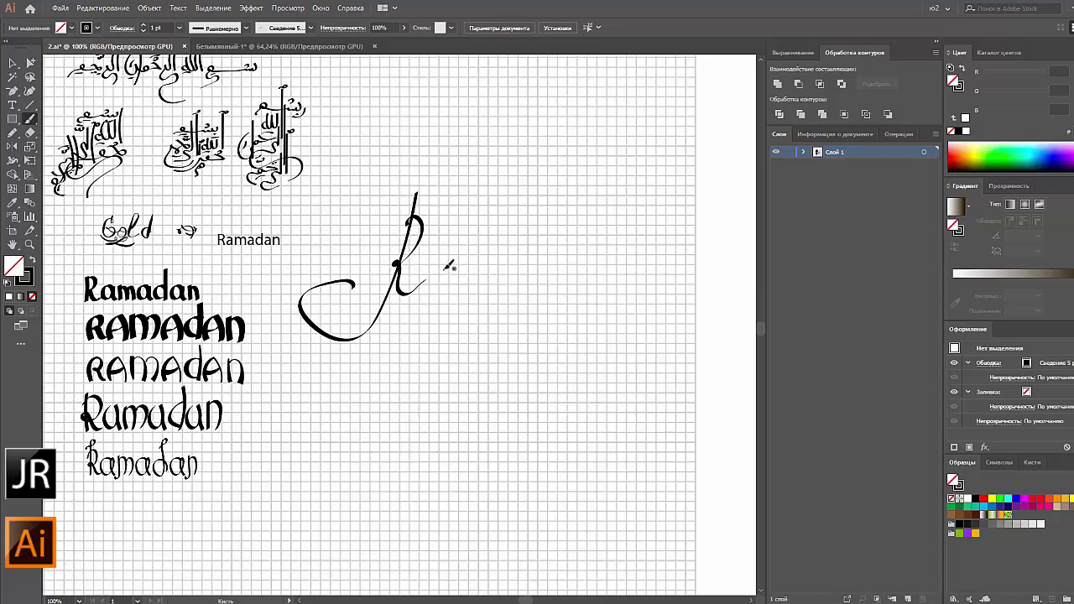
pyautogui.moveTo(453, 257); pyautogui.dragTo(468, 276)
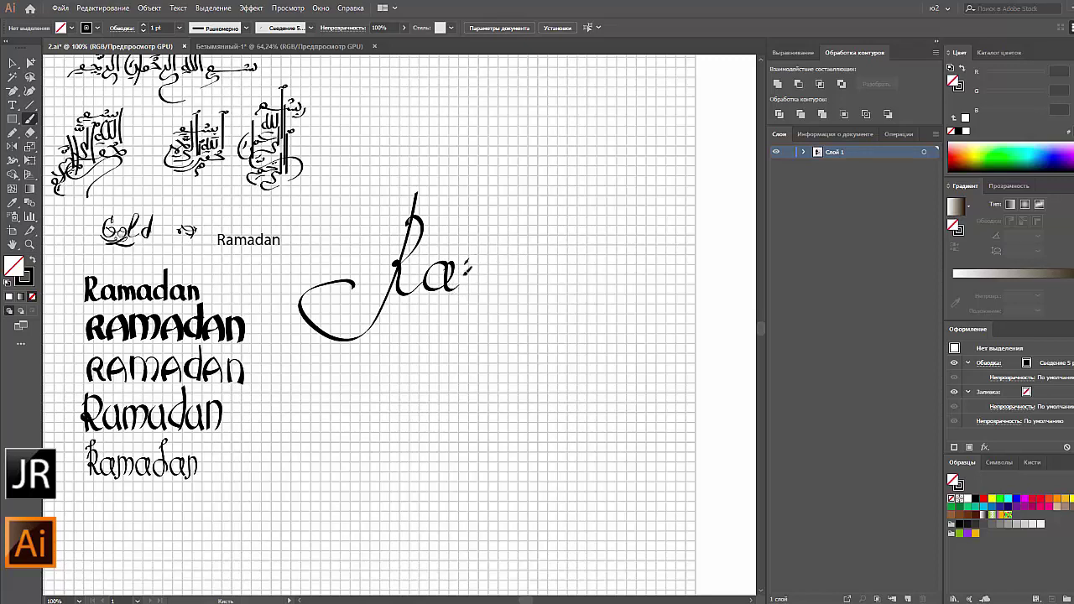
pyautogui.moveTo(467, 271); pyautogui.dragTo(459, 290)
pyautogui.hotkey('ctrl', 'z')
pyautogui.moveTo(470, 261)
pyautogui.mouseDown()
pyautogui.moveTo(450, 295)
pyautogui.moveTo(498, 285)
pyautogui.moveTo(463, 290)
pyautogui.moveTo(495, 274)
pyautogui.mouseUp()
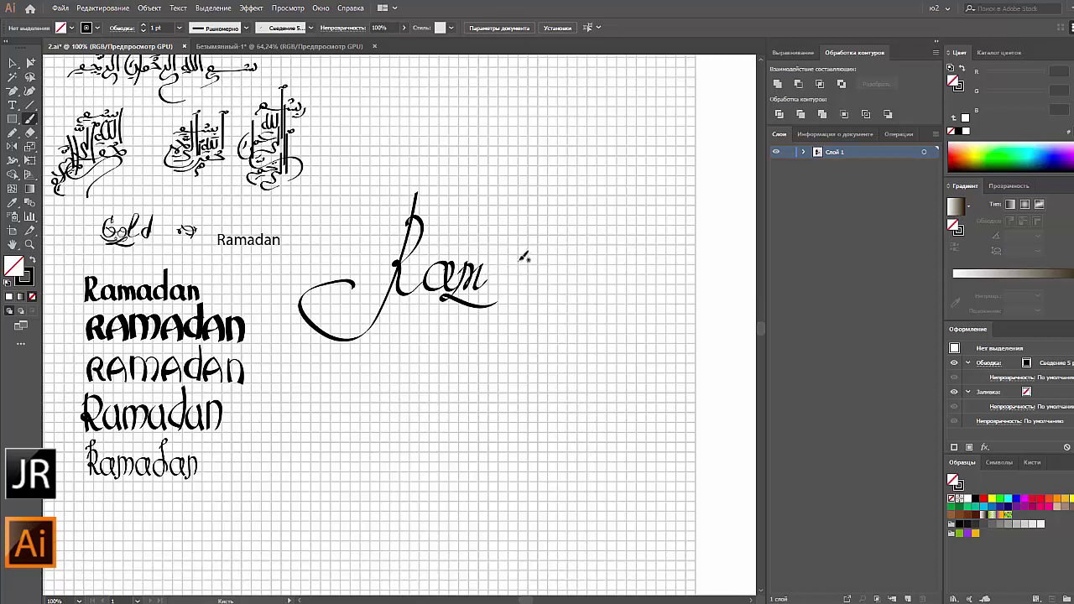
pyautogui.moveTo(520, 245)
pyautogui.mouseDown()
pyautogui.moveTo(541, 209)
pyautogui.moveTo(511, 284)
pyautogui.moveTo(507, 256)
pyautogui.moveTo(497, 283)
pyautogui.mouseUp()
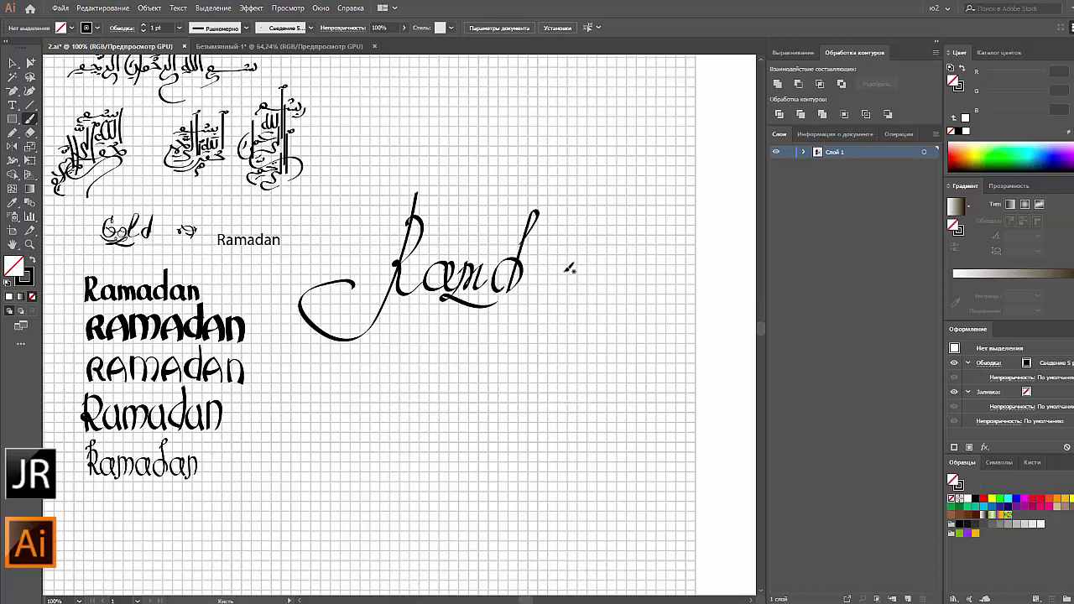
pyautogui.moveTo(570, 250)
pyautogui.mouseDown()
pyautogui.moveTo(555, 309)
pyautogui.moveTo(516, 312)
pyautogui.moveTo(589, 315)
pyautogui.mouseUp()
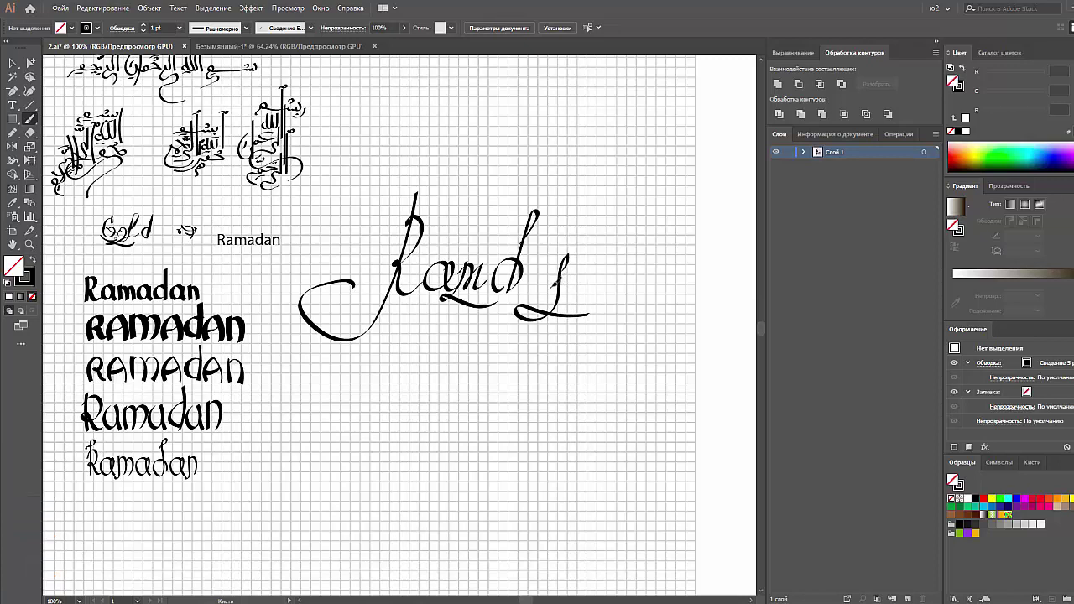
pyautogui.moveTo(576, 270)
pyautogui.mouseDown()
pyautogui.moveTo(564, 297)
pyautogui.moveTo(598, 285)
pyautogui.moveTo(557, 293)
pyautogui.moveTo(592, 284)
pyautogui.mouseUp()
pyautogui.hotkey('ctrl', 'z')
pyautogui.hotkey('ctrl', 'z')
# Add a short downstroke and shift the final letters and the d further right
pyautogui.moveTo(577, 269); pyautogui.dragTo(578, 287)
pyautogui.press('v')
pyautogui.click(453, 284)
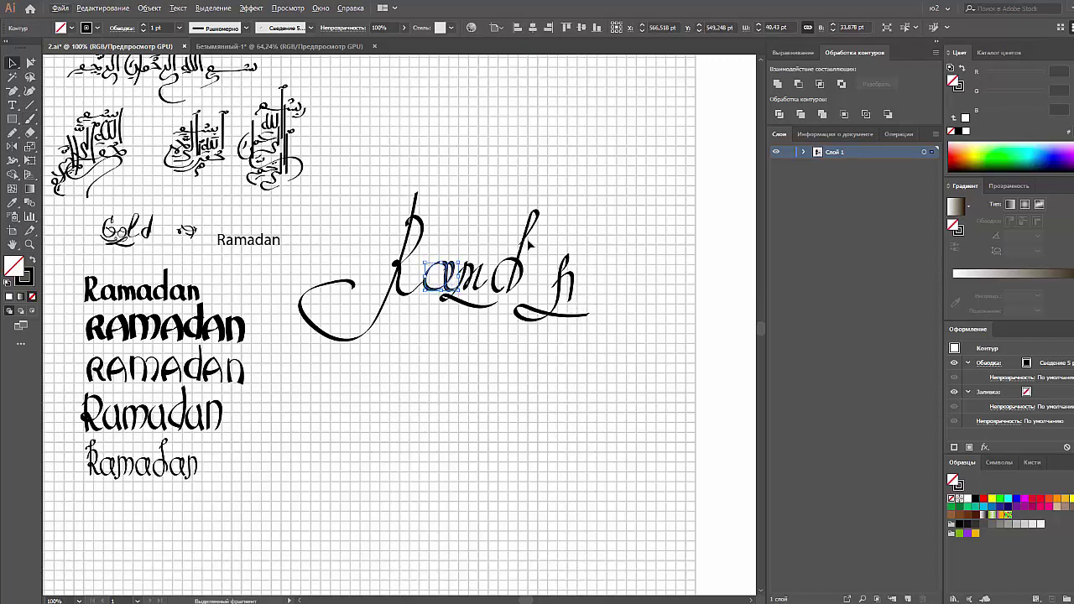
pyautogui.click(556, 256)
pyautogui.moveTo(571, 290); pyautogui.dragTo(632, 290)
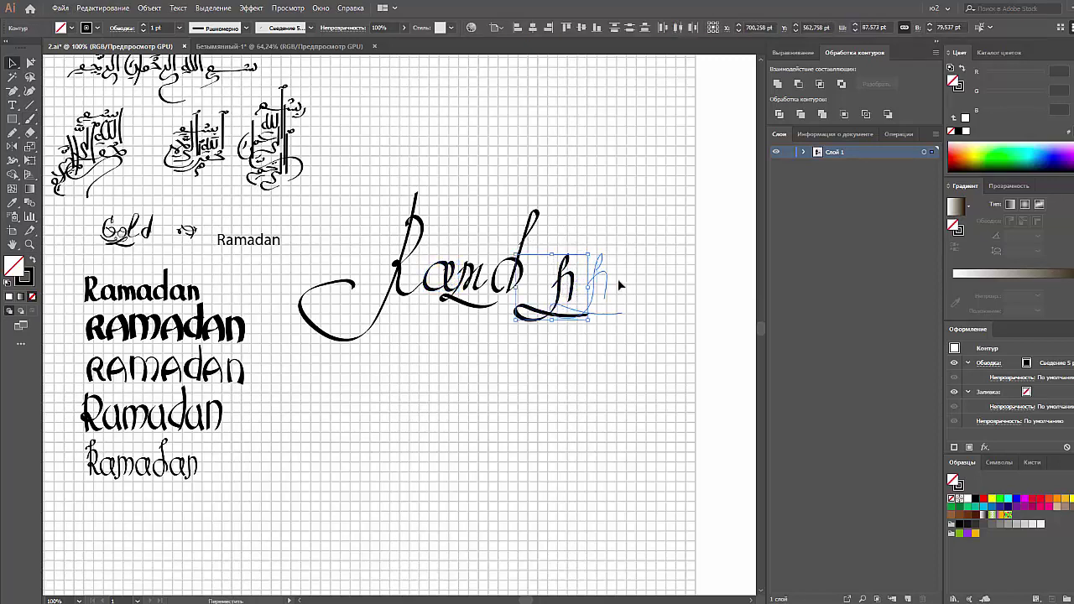
pyautogui.click(512, 259)
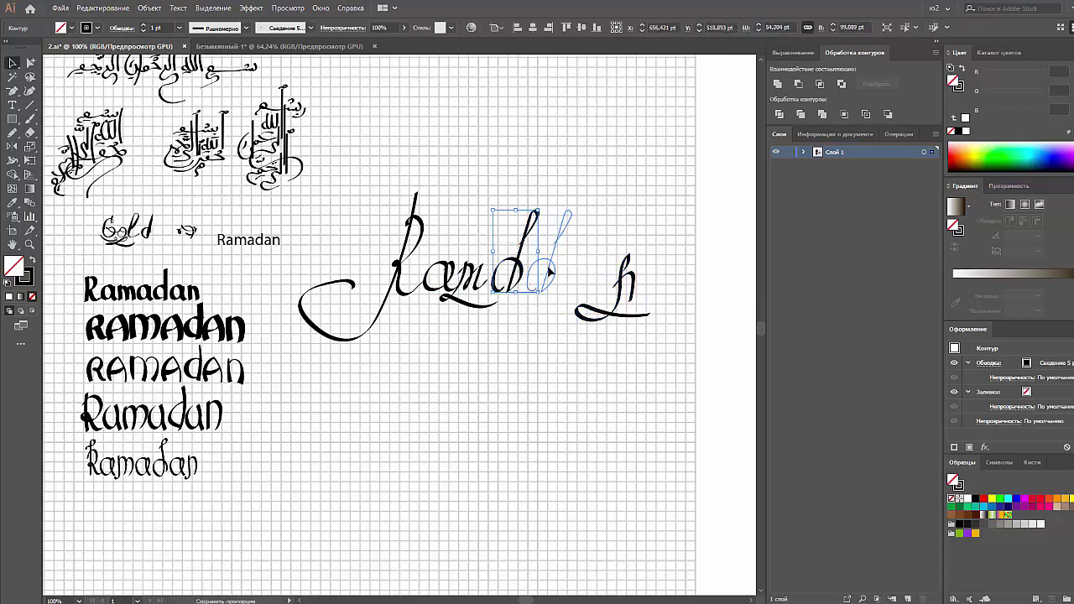
pyautogui.moveTo(514, 267); pyautogui.dragTo(546, 267)
pyautogui.click(450, 282)
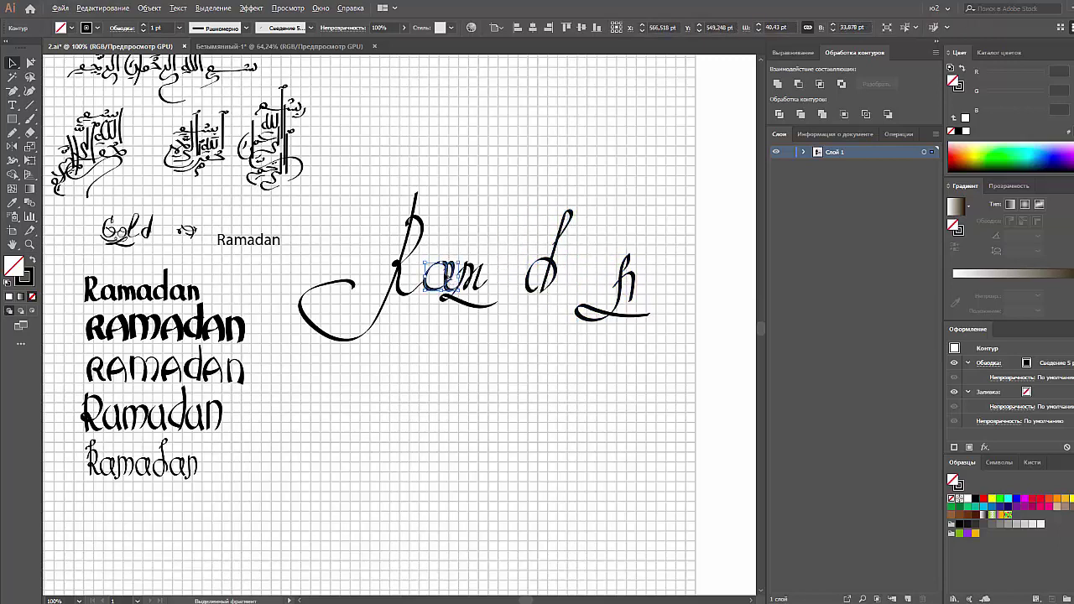
pyautogui.moveTo(453, 282); pyautogui.dragTo(519, 282)
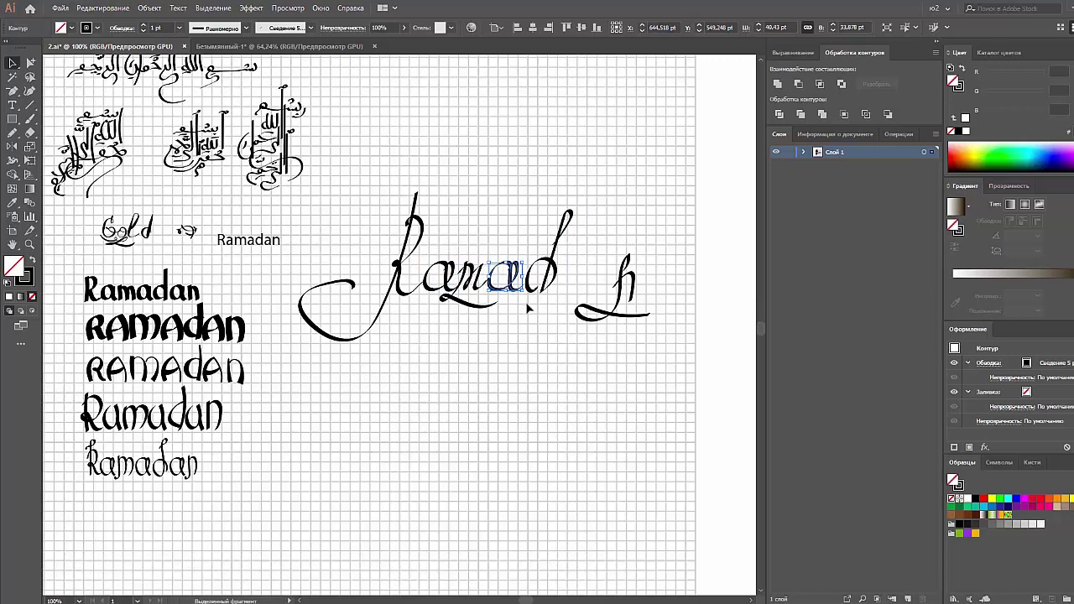
pyautogui.hotkey('ctrl', 'z')
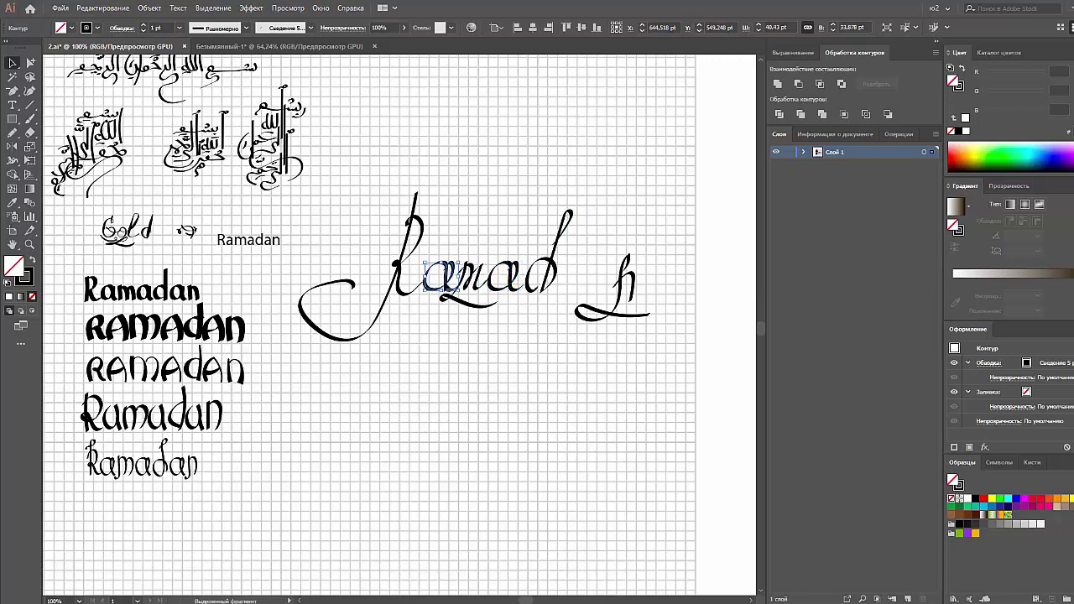
# Narrow and slightly enlarge the first 'a', then skew its bottom with Free Transform
pyautogui.moveTo(459, 262); pyautogui.dragTo(452, 262)
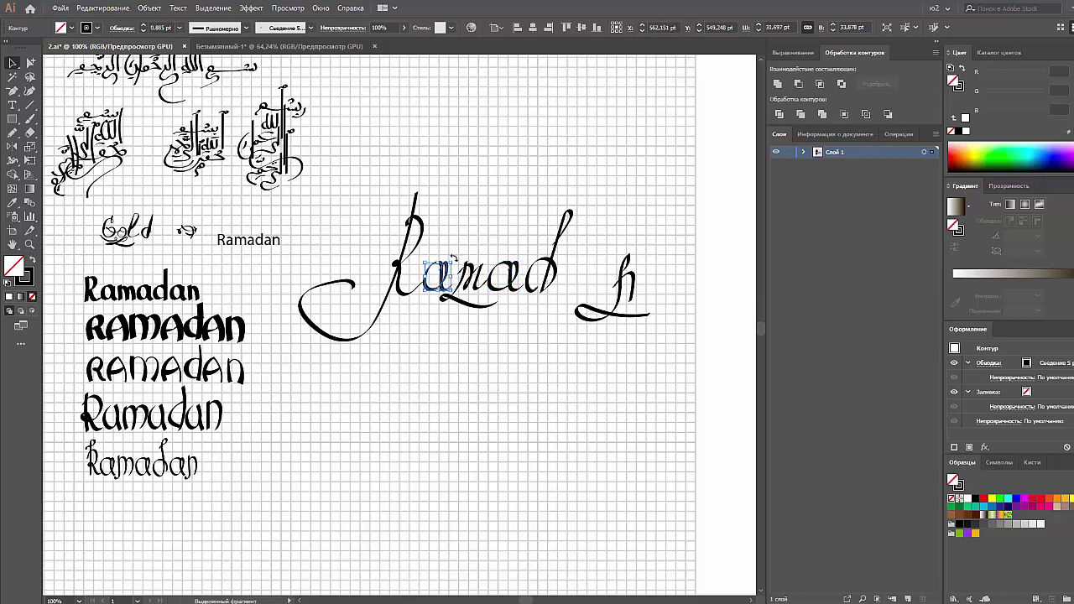
pyautogui.click(460, 240)
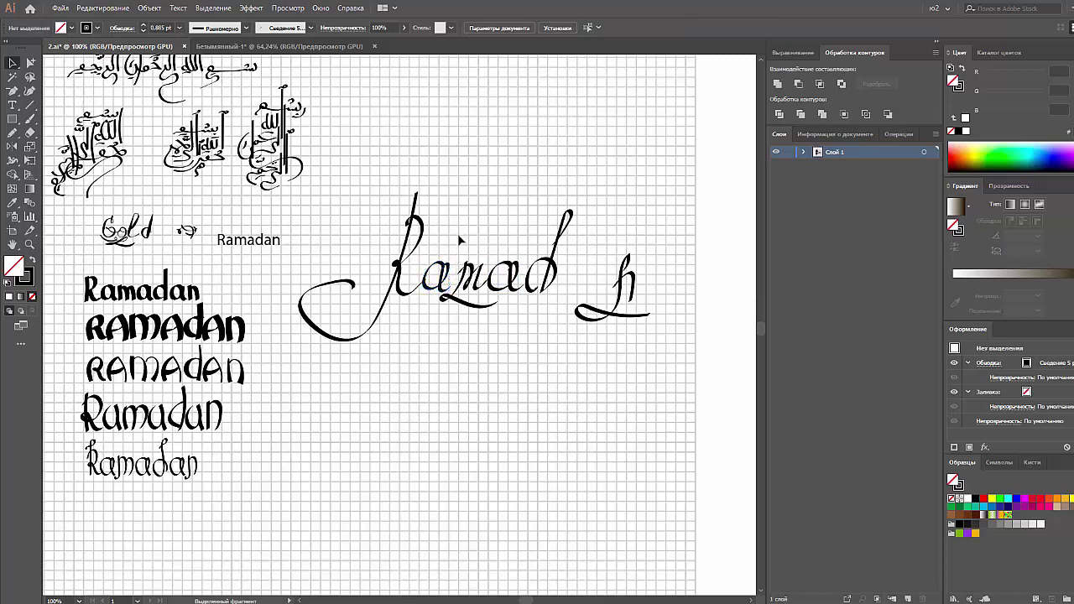
pyautogui.click(444, 280)
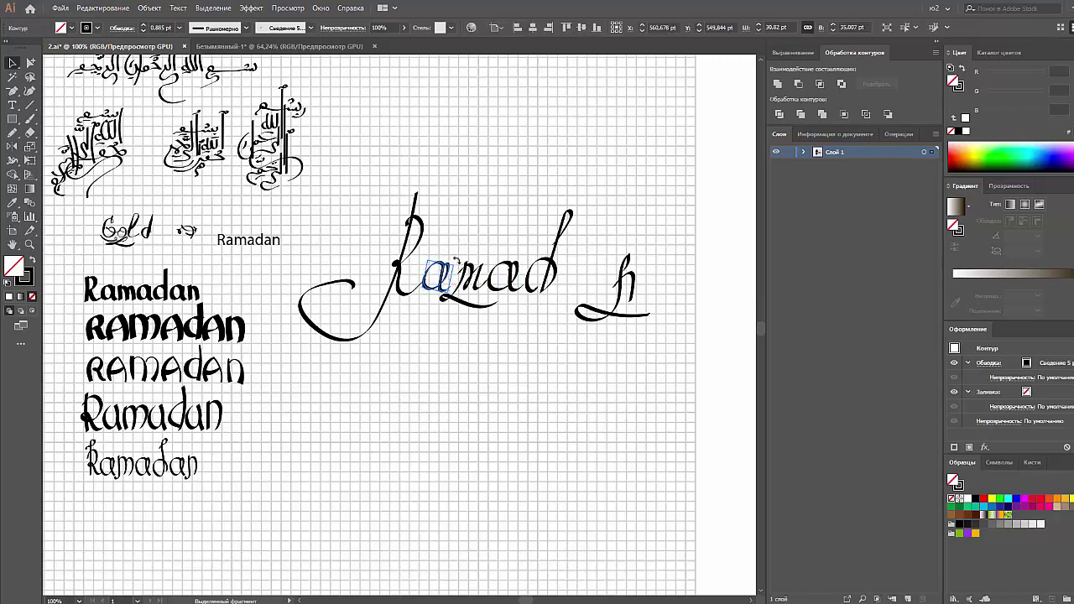
pyautogui.moveTo(454, 265); pyautogui.dragTo(455, 248)
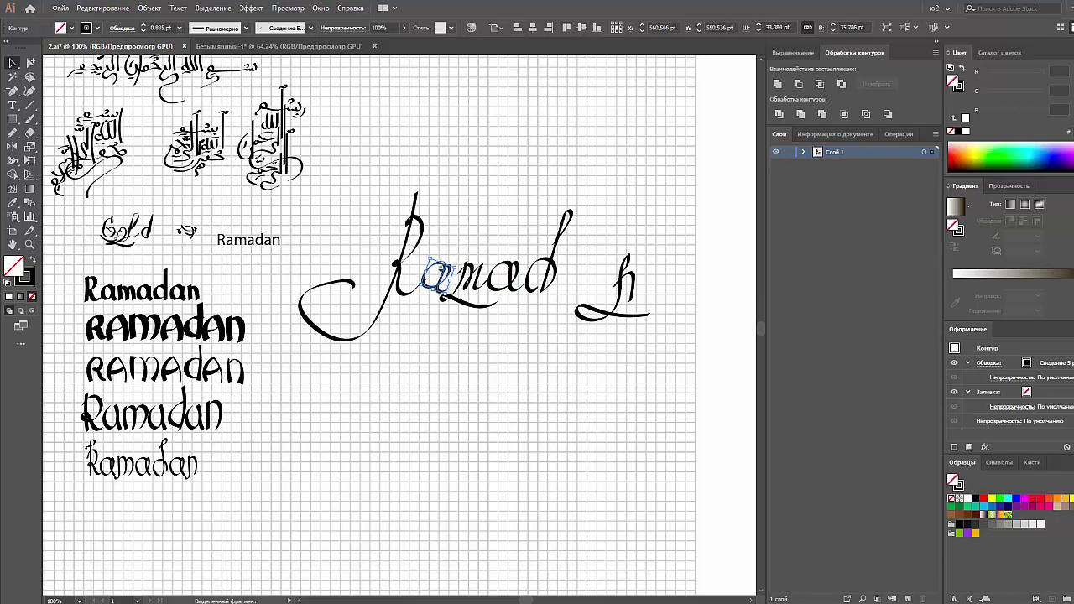
pyautogui.click(465, 212)
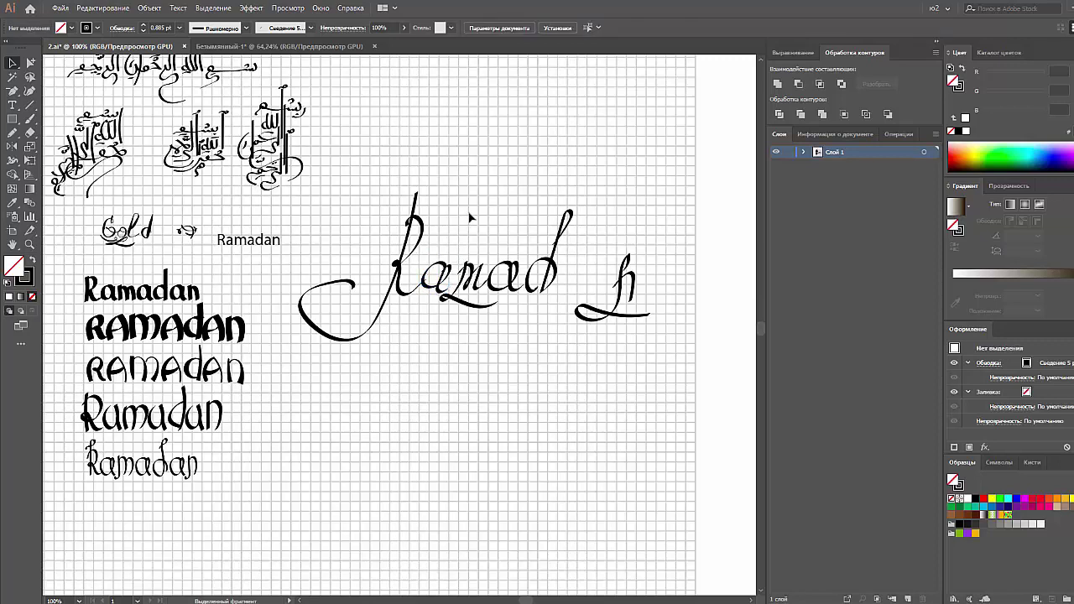
pyautogui.click(432, 288)
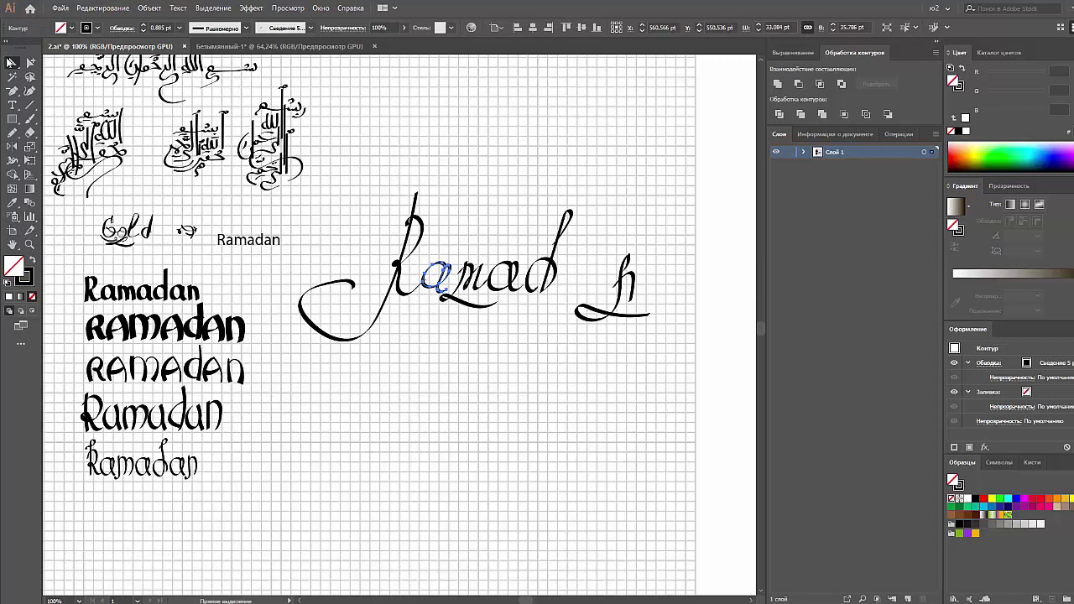
pyautogui.press('v')
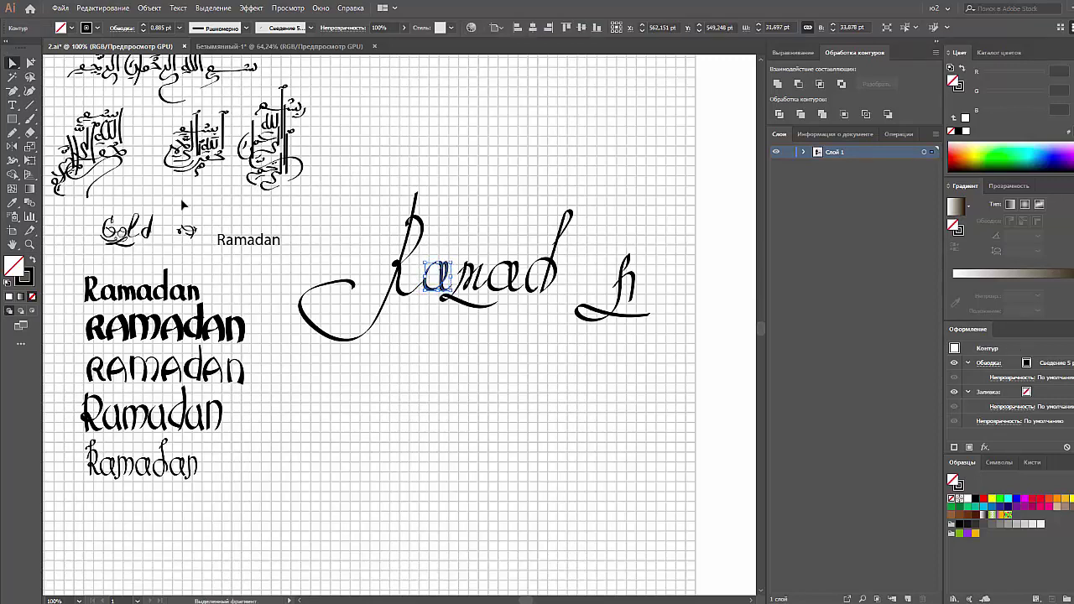
pyautogui.click(31, 161)
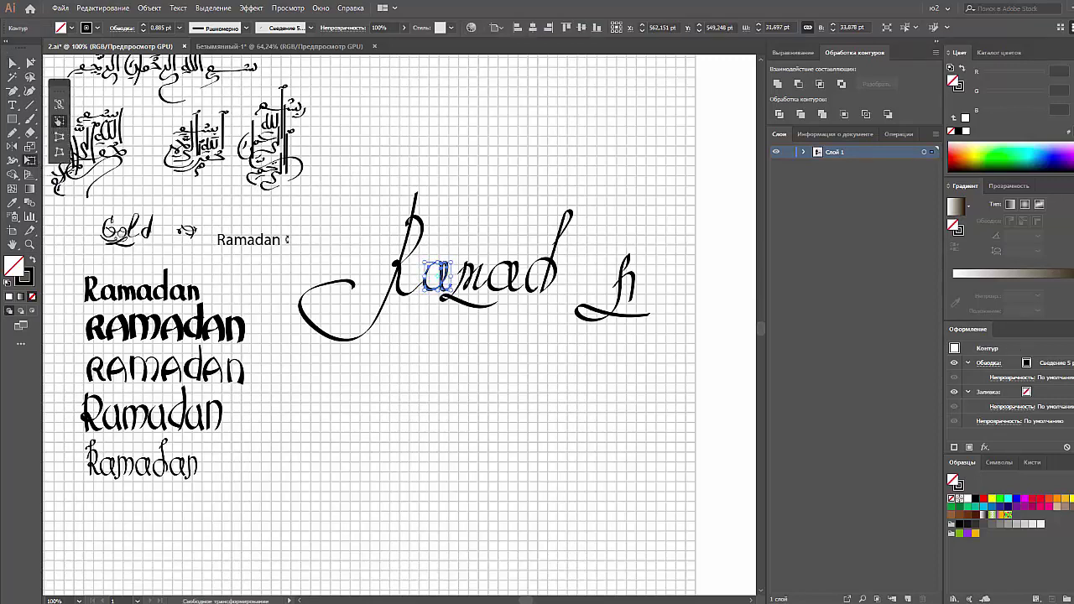
pyautogui.moveTo(436, 290); pyautogui.dragTo(428, 290)
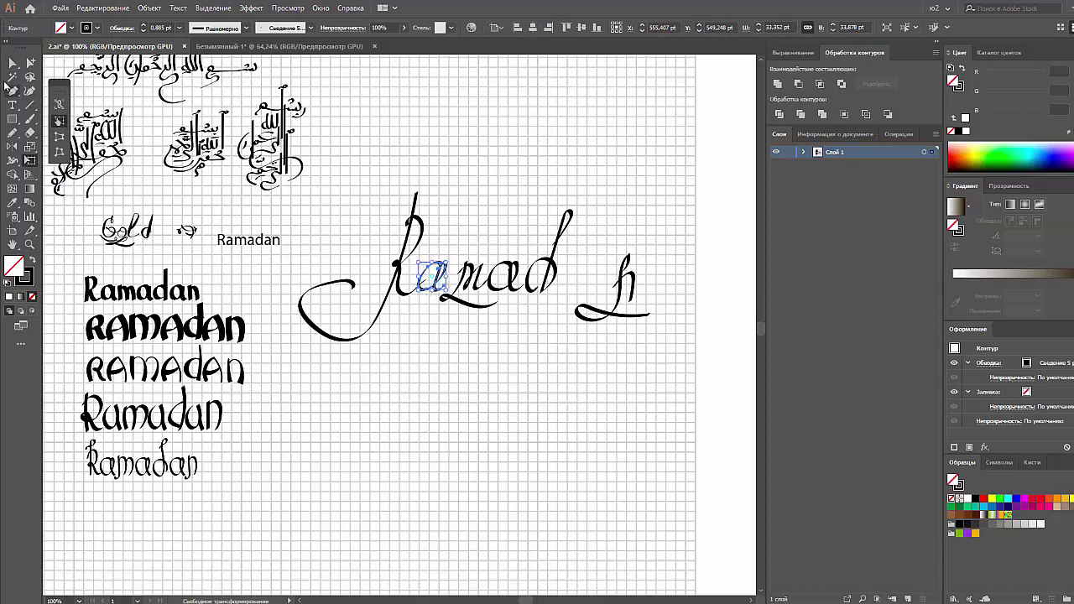
pyautogui.click(12, 63)
pyautogui.click(364, 143)
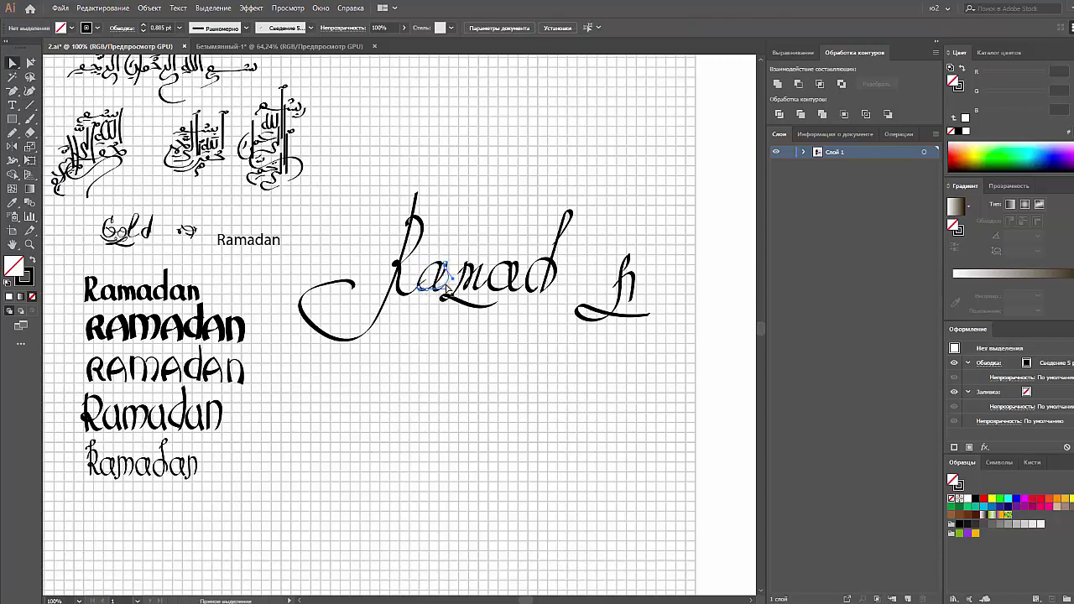
# Move the second 'a' up above the word, keeping the 'z' stroke
pyautogui.click(423, 279)
pyautogui.click(448, 275)
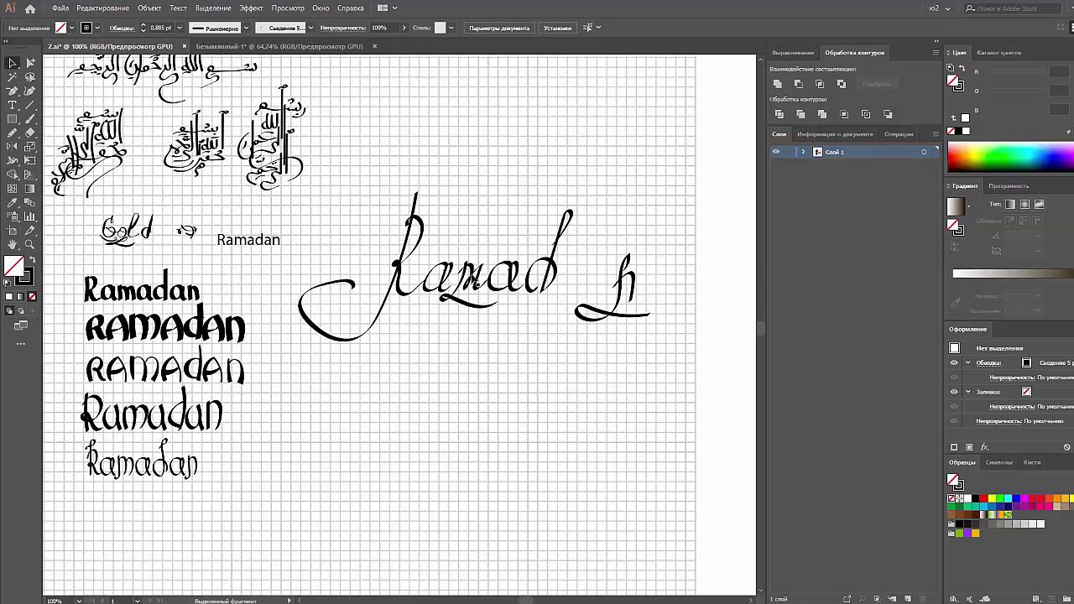
pyautogui.click(482, 275)
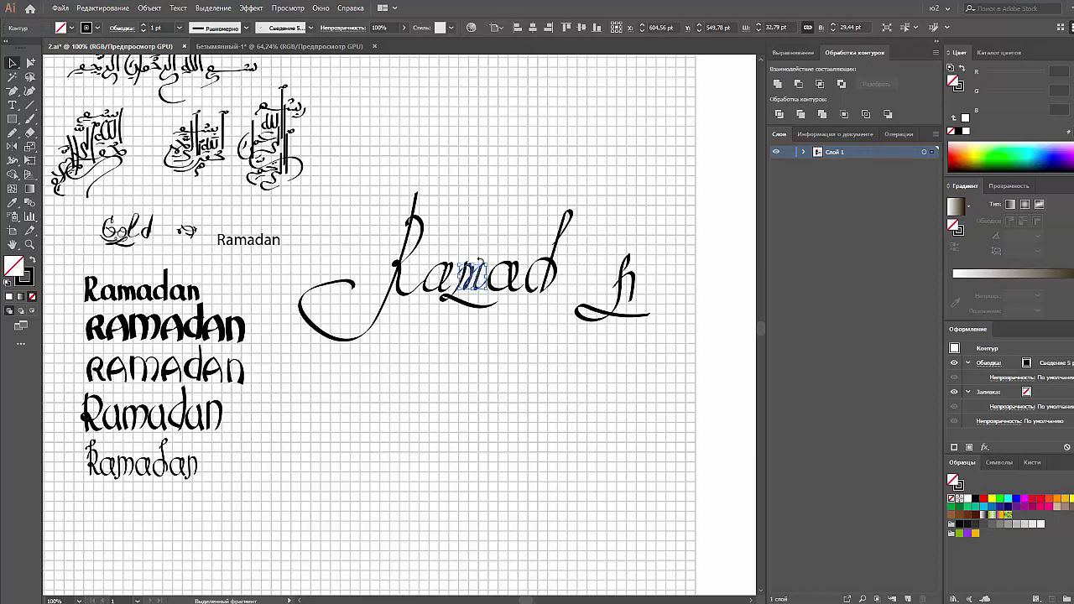
pyautogui.press('Delete')
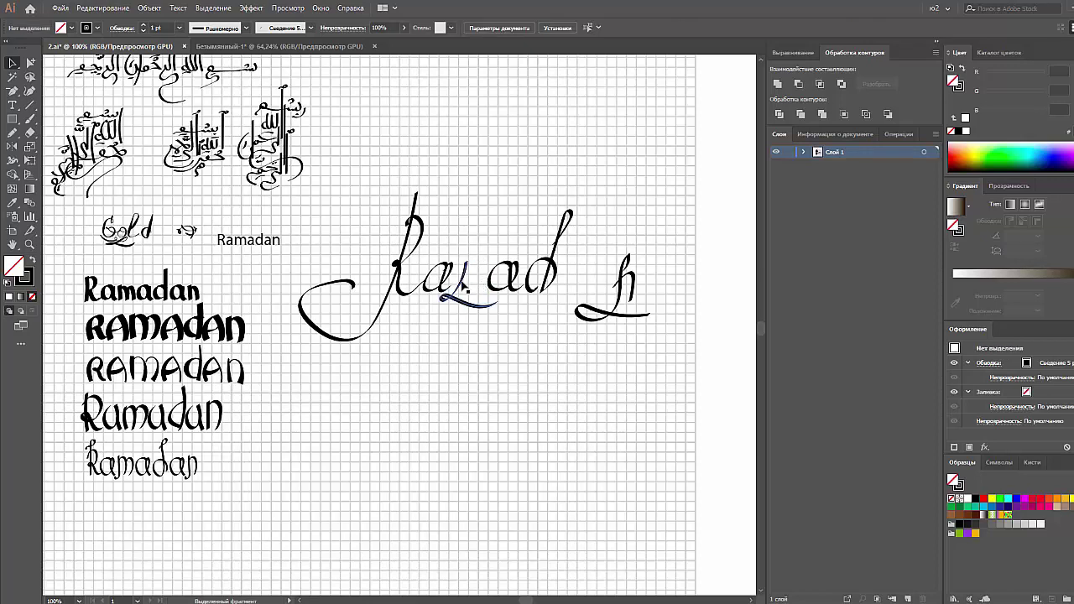
pyautogui.hotkey('ctrl', 'z')
pyautogui.click(516, 290)
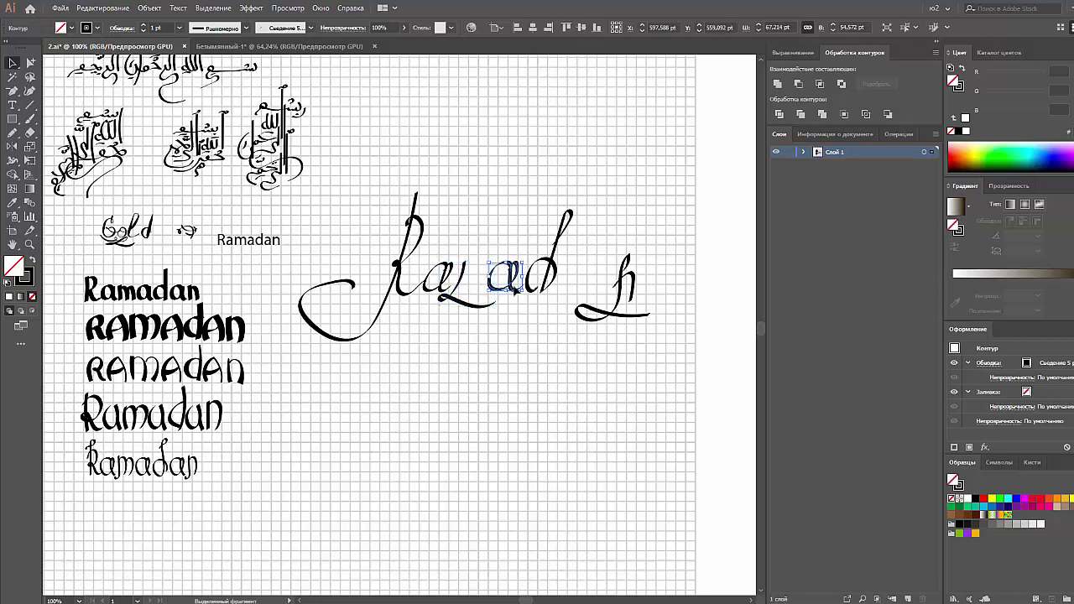
pyautogui.moveTo(514, 290); pyautogui.dragTo(449, 161)
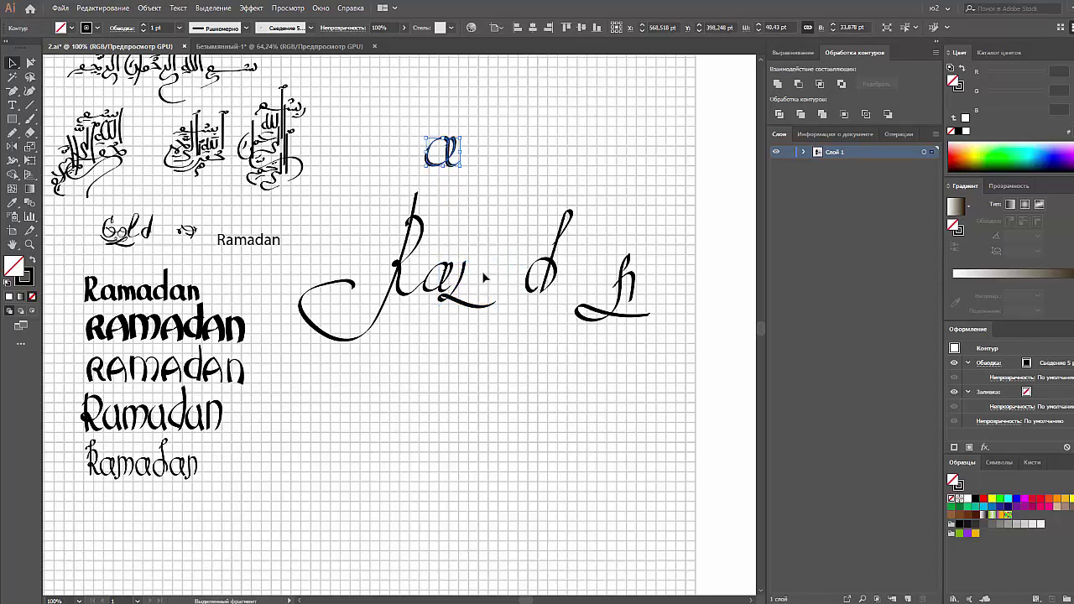
# Drag the 'h' hump stroke left so it sits beside the 'z'
pyautogui.press('b')
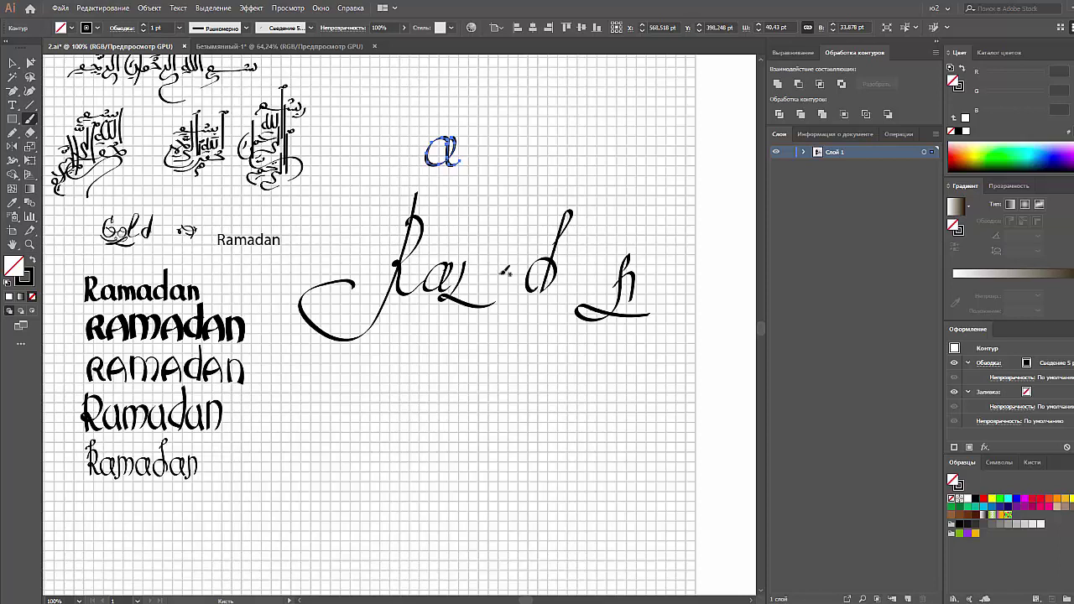
pyautogui.press('v')
pyautogui.click(627, 286)
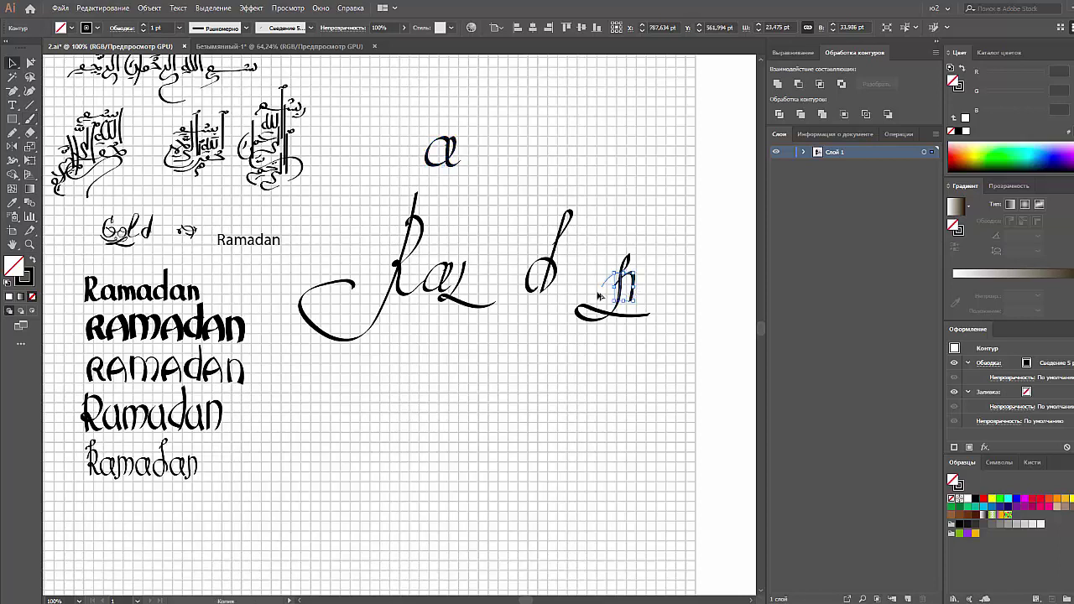
pyautogui.moveTo(629, 291); pyautogui.dragTo(474, 281)
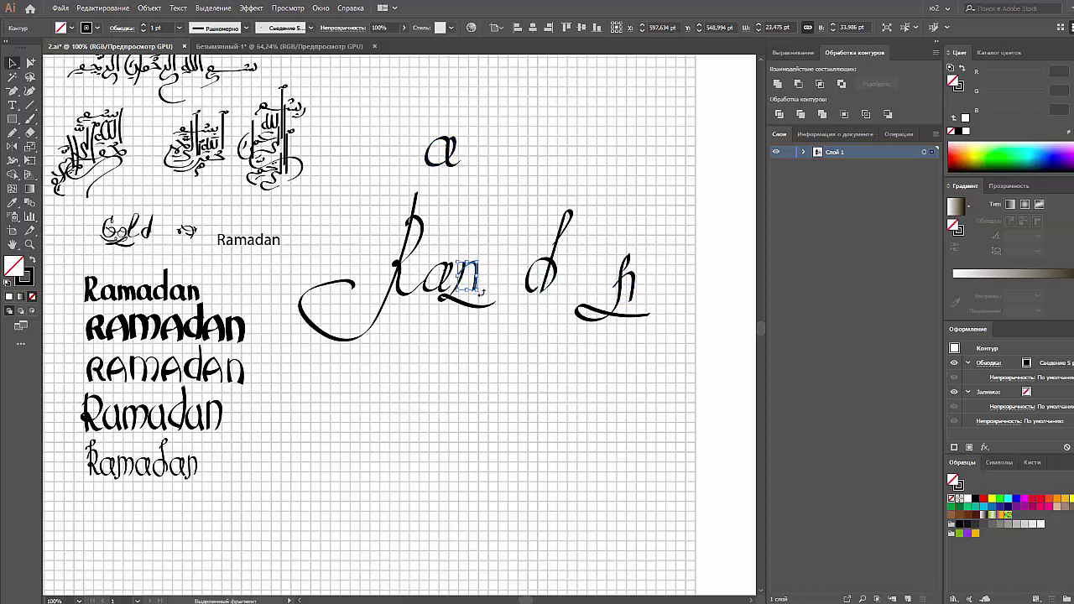
pyautogui.press('a')
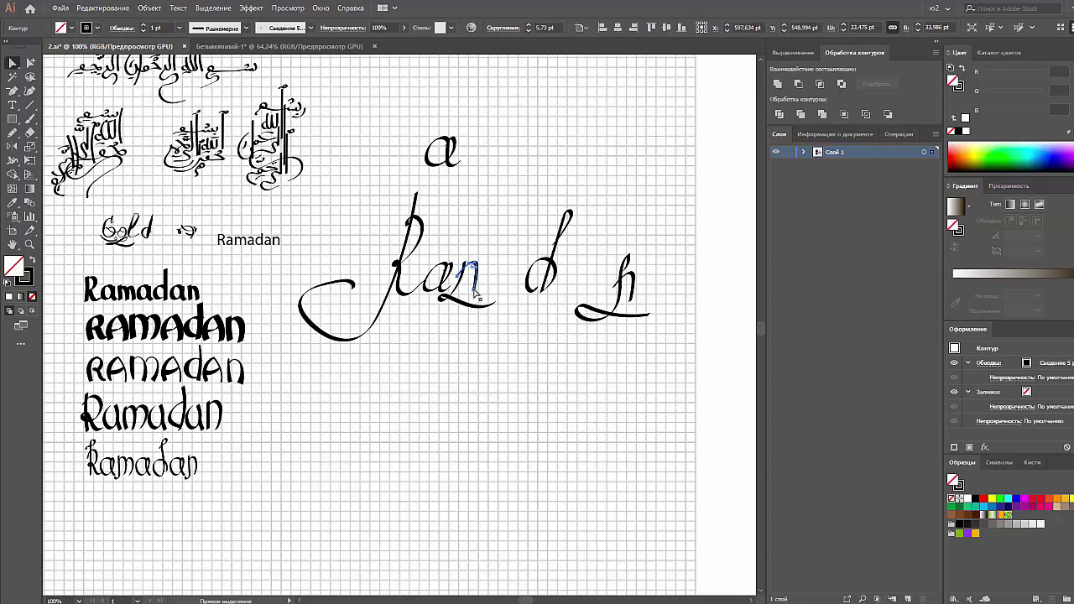
# Erase part of the hump stroke beside the 'z' to trim it into an 'm'
pyautogui.moveTo(475, 293); pyautogui.dragTo(472, 289)
pyautogui.click(471, 294)
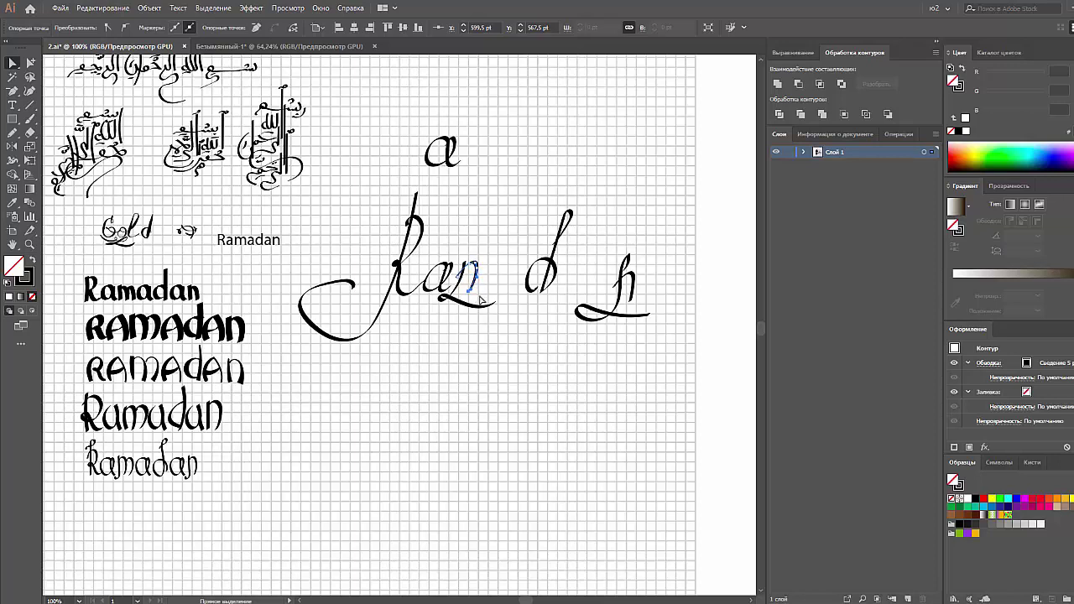
pyautogui.click(483, 279)
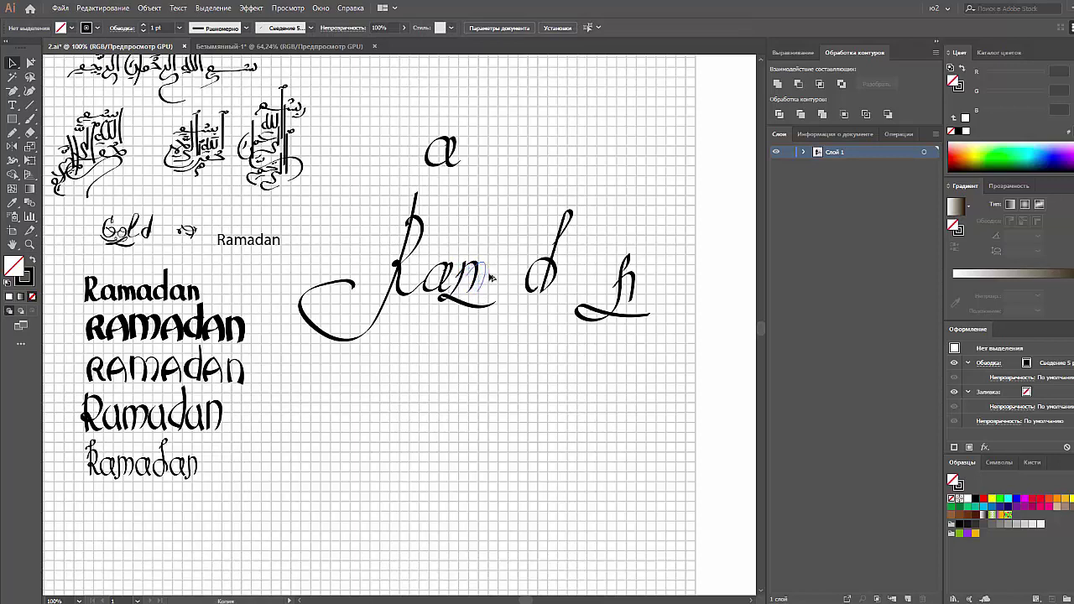
pyautogui.click(492, 278)
pyautogui.click(30, 133)
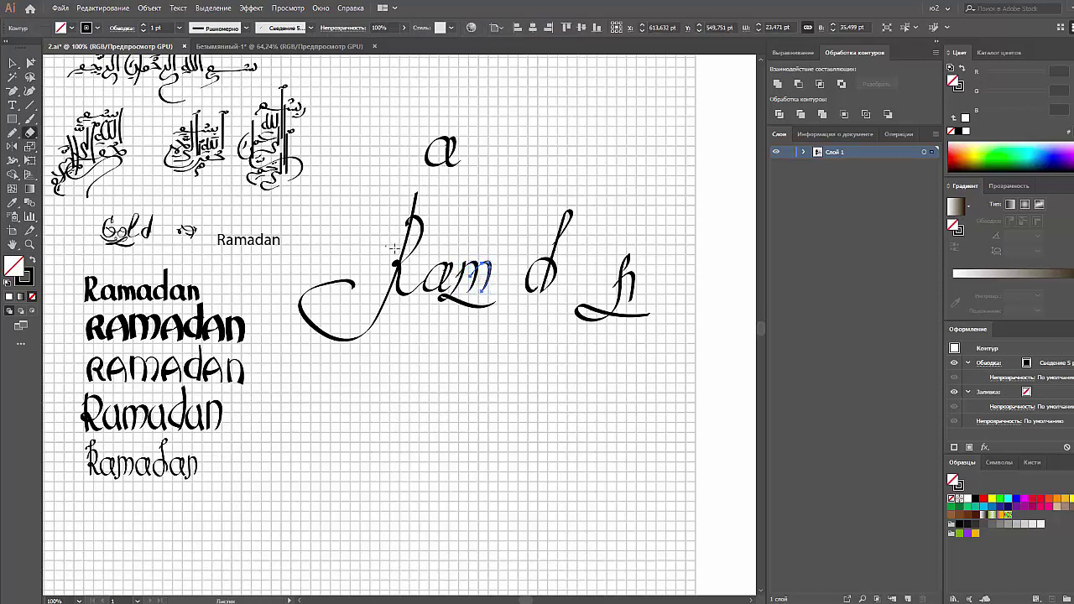
pyautogui.moveTo(472, 271); pyautogui.dragTo(476, 279)
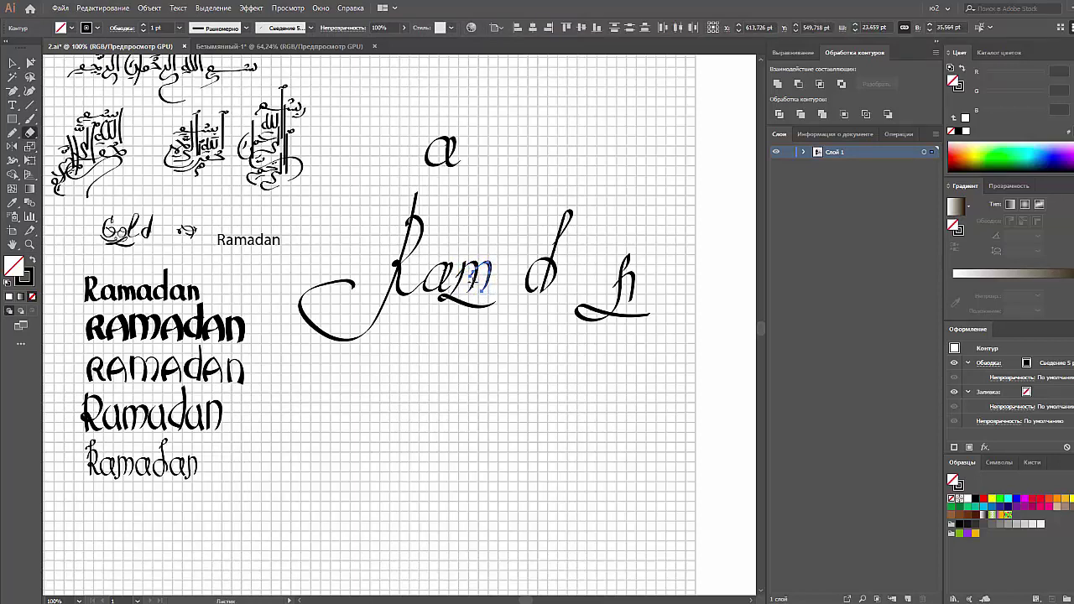
# Alt-drag a copy of the 'a' into the gap before the 'd'
pyautogui.press('v')
pyautogui.click(475, 277)
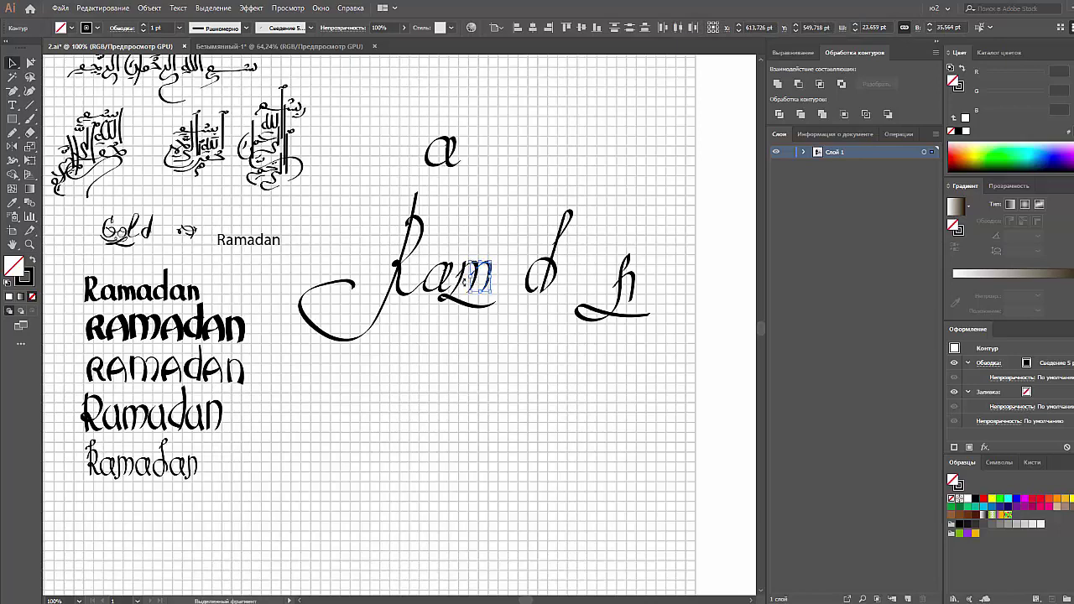
pyautogui.rightClick(475, 275)
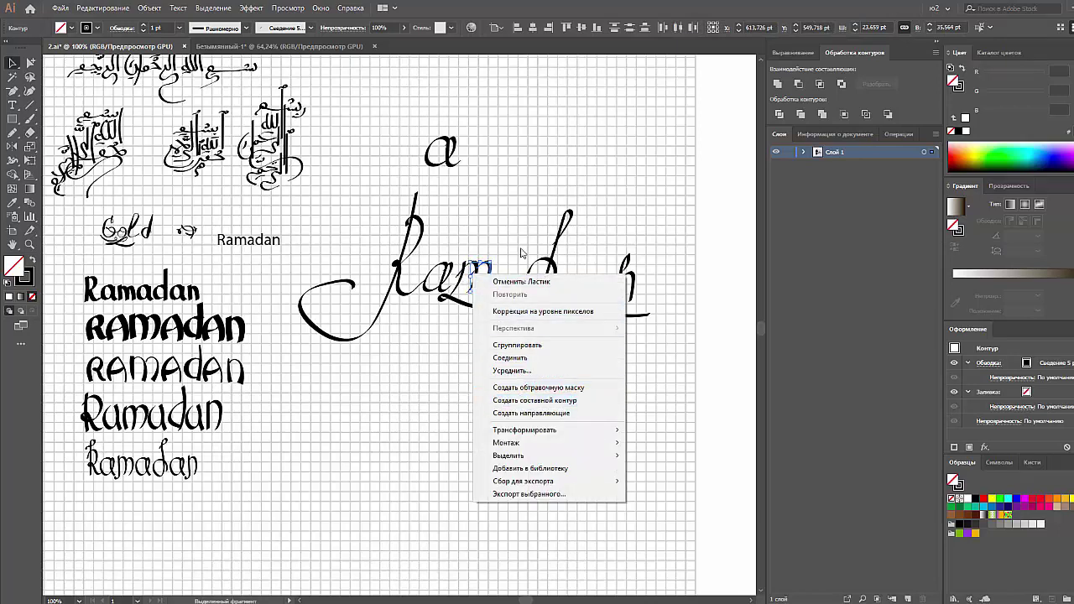
pyautogui.click(524, 252)
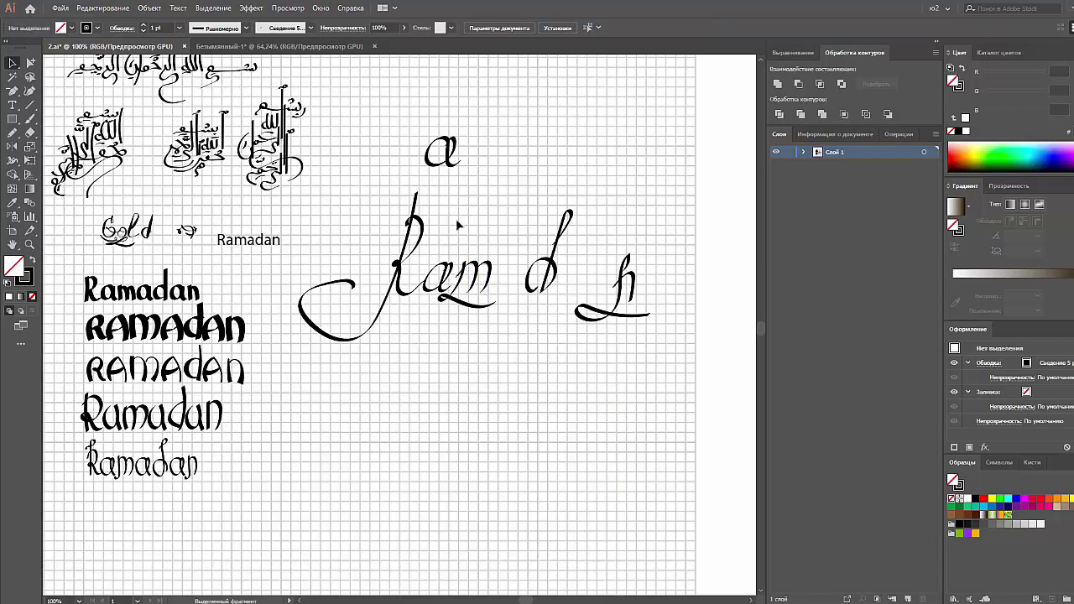
pyautogui.moveTo(447, 281); pyautogui.dragTo(566, 277)
# Move the final letter left against 'Ramada', rotating and free-transforming it slightly
pyautogui.click(541, 252)
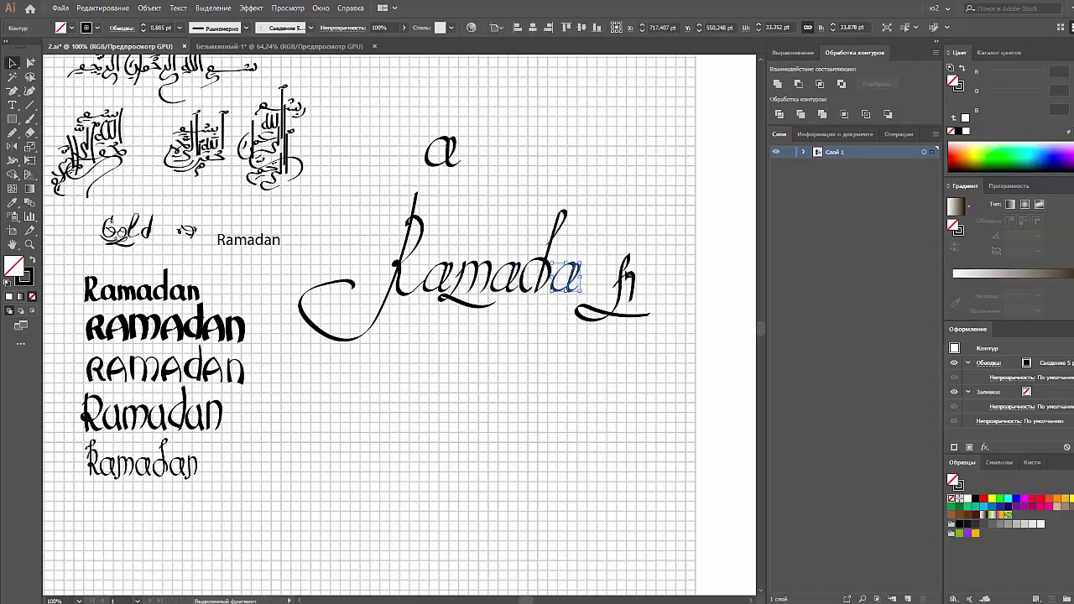
pyautogui.click(629, 290)
pyautogui.moveTo(636, 285); pyautogui.dragTo(602, 279)
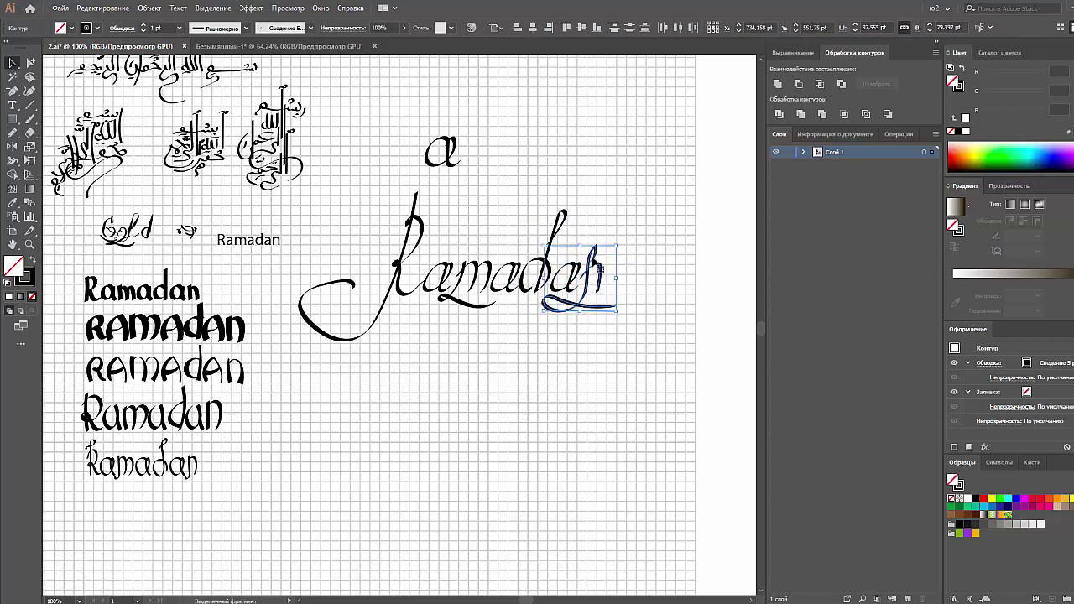
pyautogui.moveTo(615, 231); pyautogui.dragTo(617, 239)
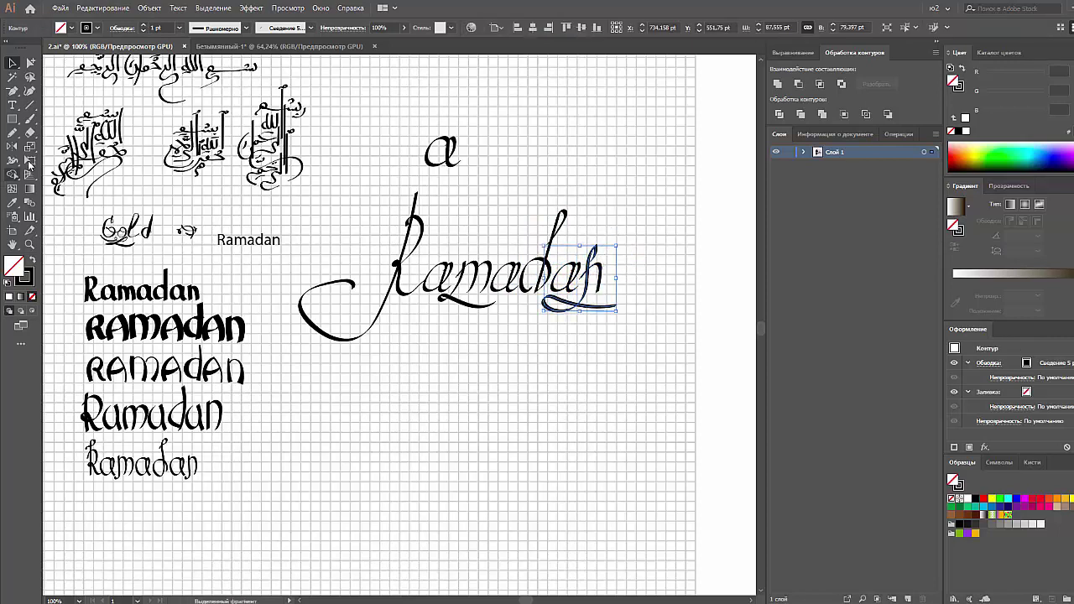
pyautogui.moveTo(30, 160); pyautogui.dragTo(60, 123)
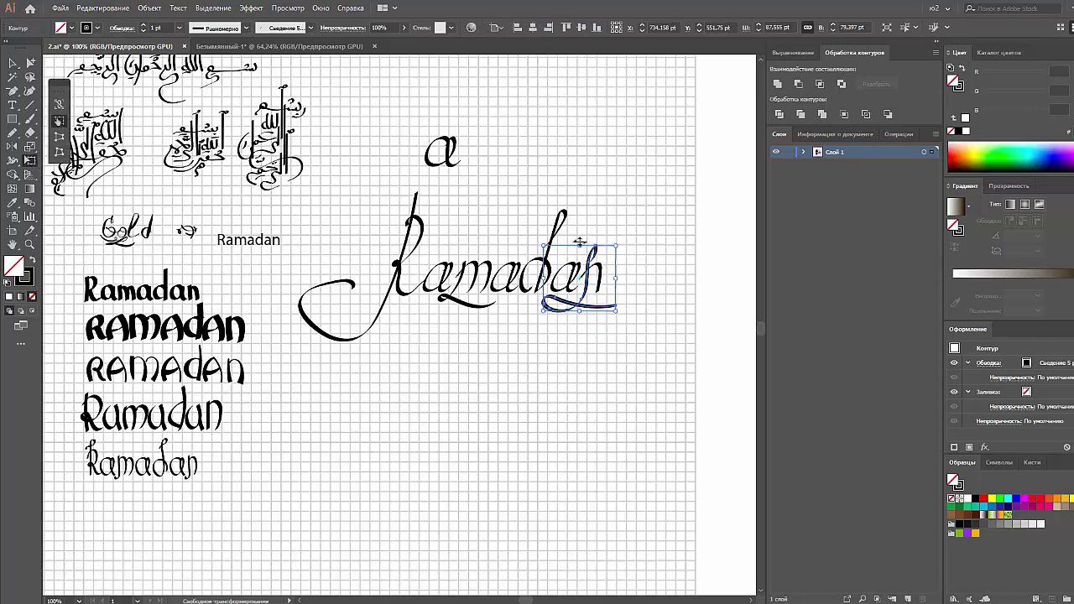
pyautogui.moveTo(579, 243); pyautogui.dragTo(580, 246)
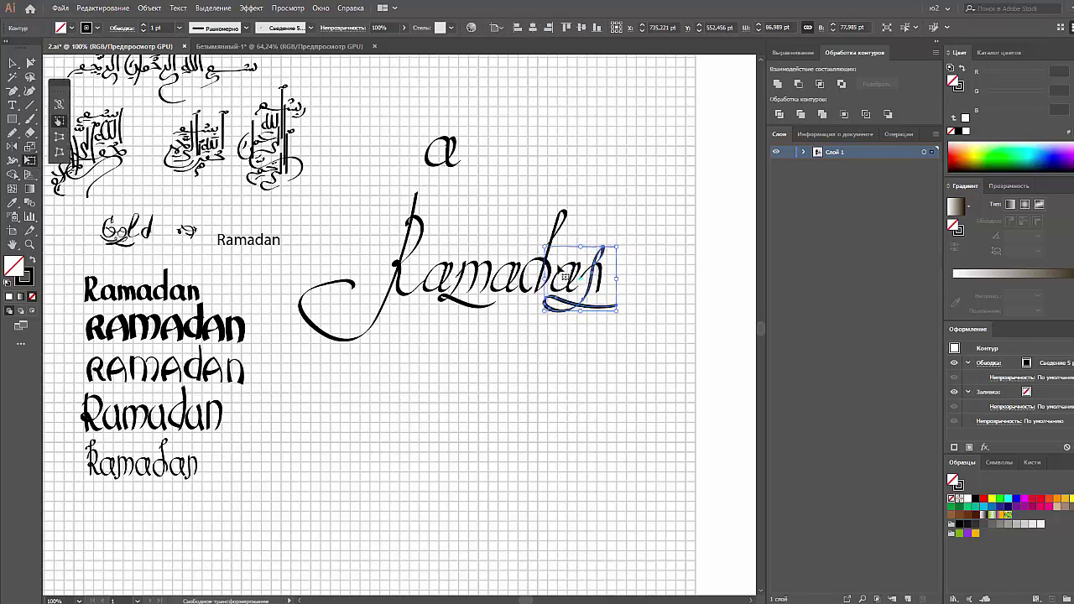
pyautogui.press('v')
# Delete the final letter's loop, undo it, then select the stray small 'a' above the word
pyautogui.click(605, 281)
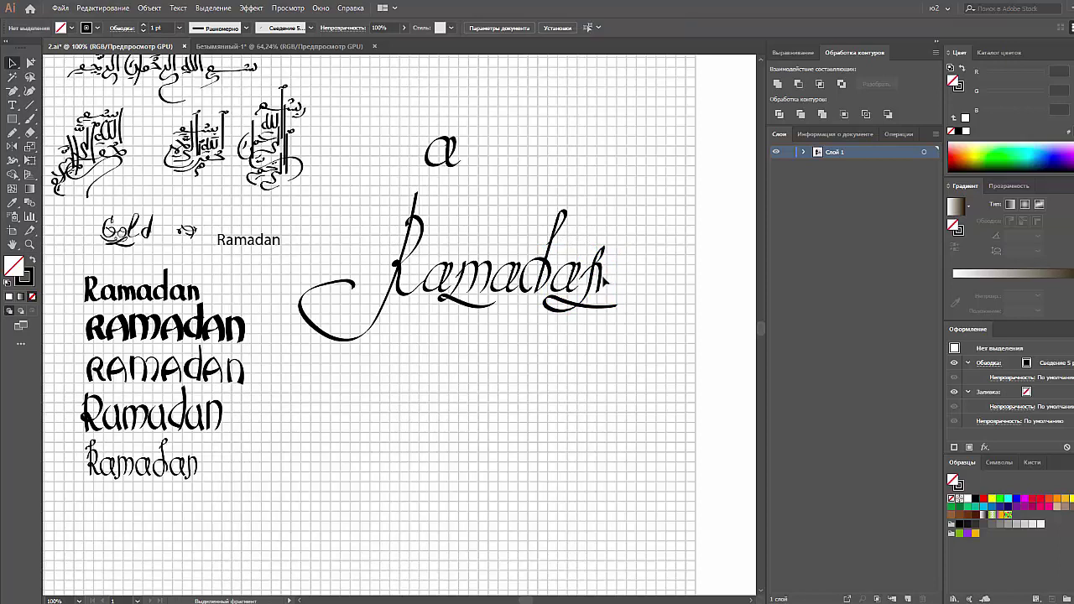
pyautogui.click(603, 281)
pyautogui.press('Delete')
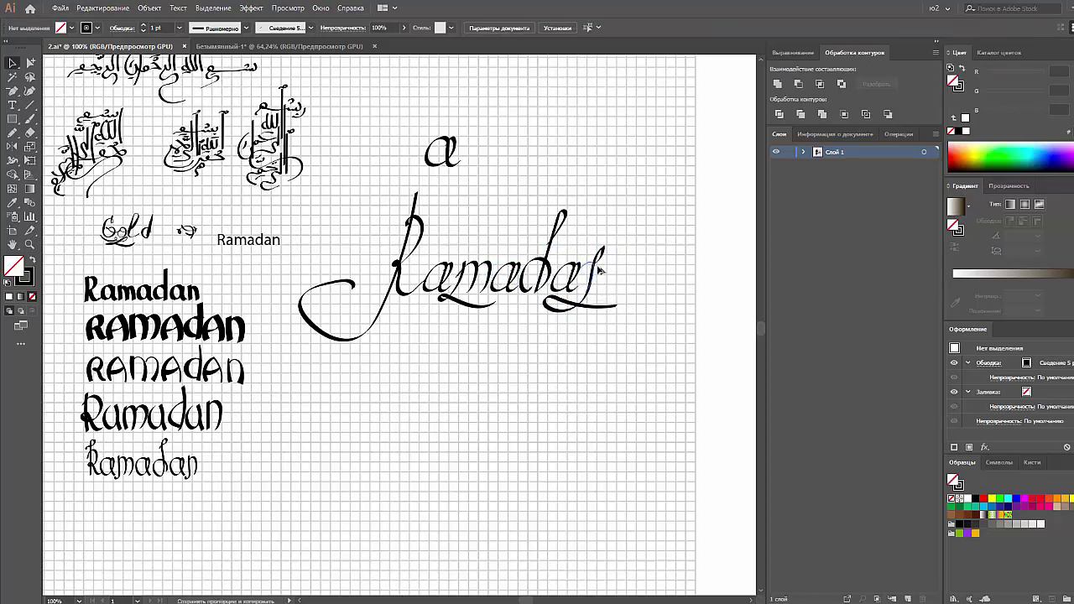
pyautogui.hotkey('ctrl', 'z')
pyautogui.click(635, 288)
pyautogui.click(419, 166)
# Delete the stray 'a', then draw a rectangular grid over the word and skew its bottom left
pyautogui.press('Delete')
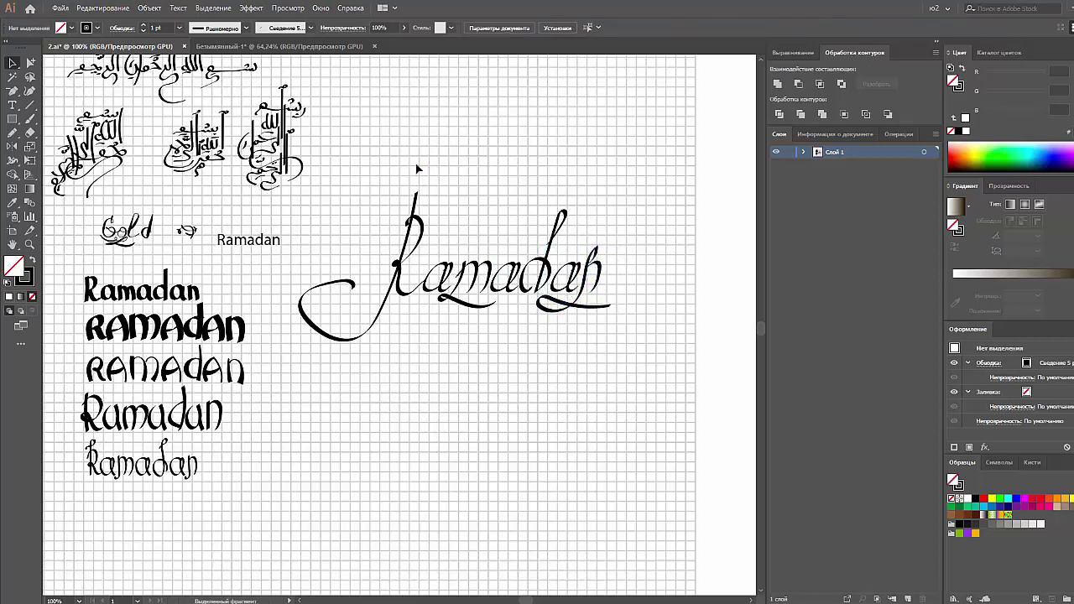
pyautogui.click(11, 122)
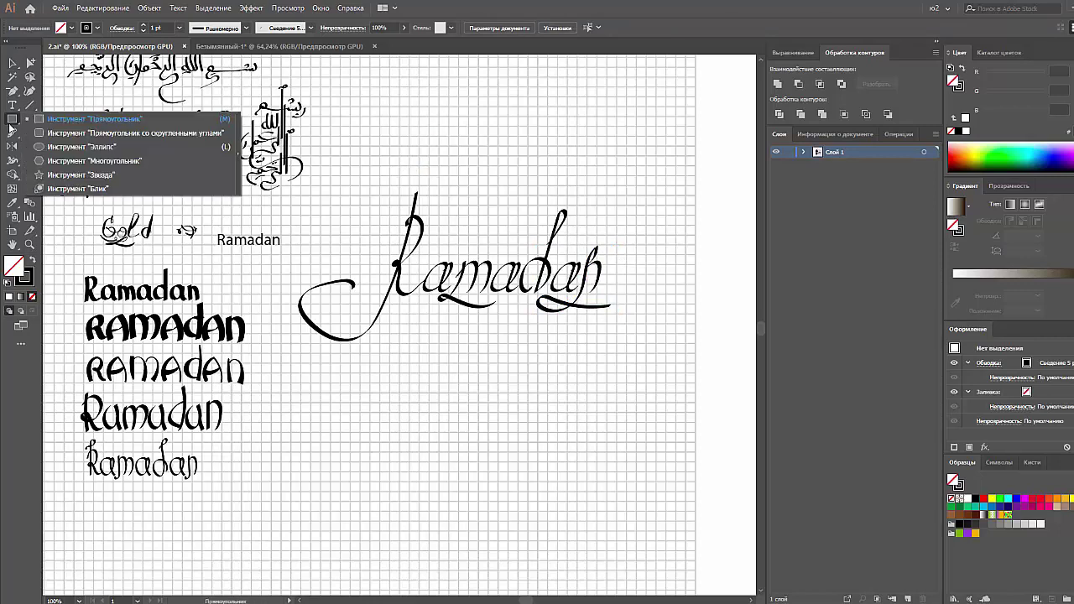
pyautogui.moveTo(29, 104); pyautogui.dragTo(75, 151)
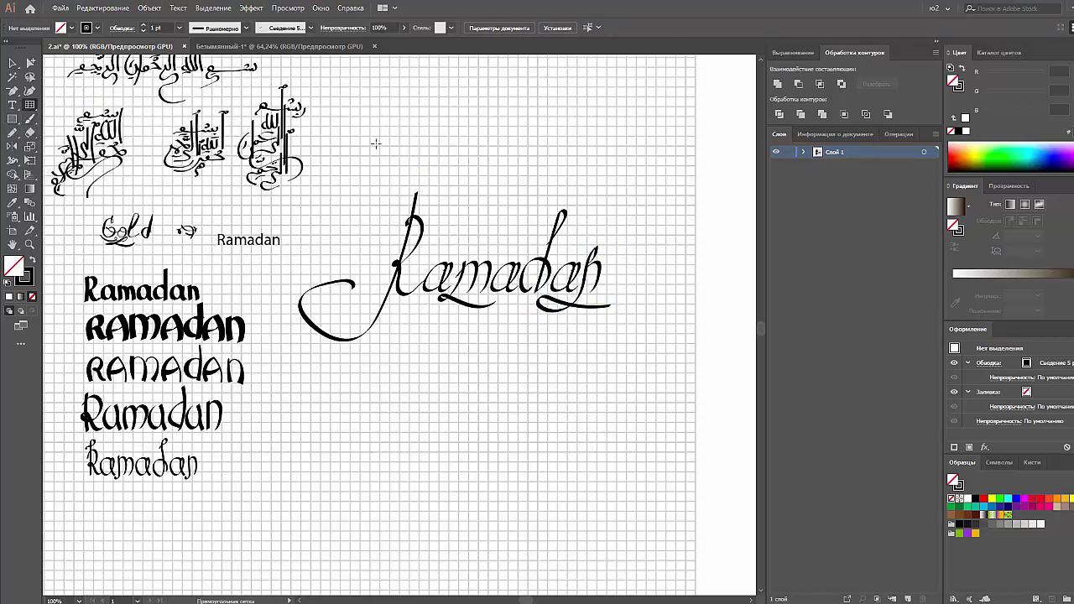
pyautogui.moveTo(399, 120)
pyautogui.mouseDown()
pyautogui.moveTo(509, 229)
pyautogui.moveTo(583, 254)
pyautogui.mouseUp()
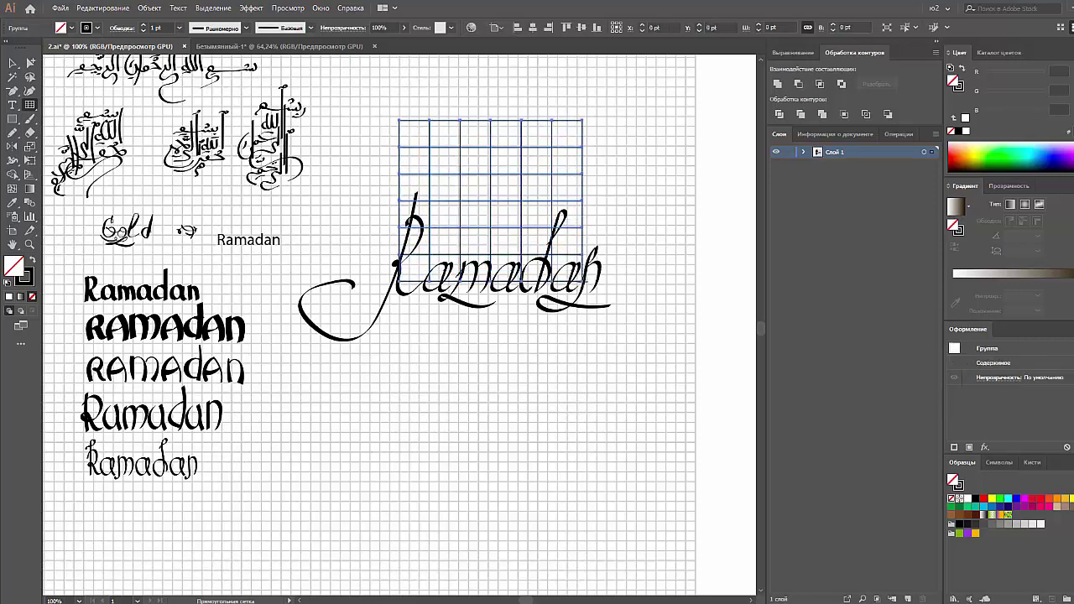
pyautogui.click(30, 160)
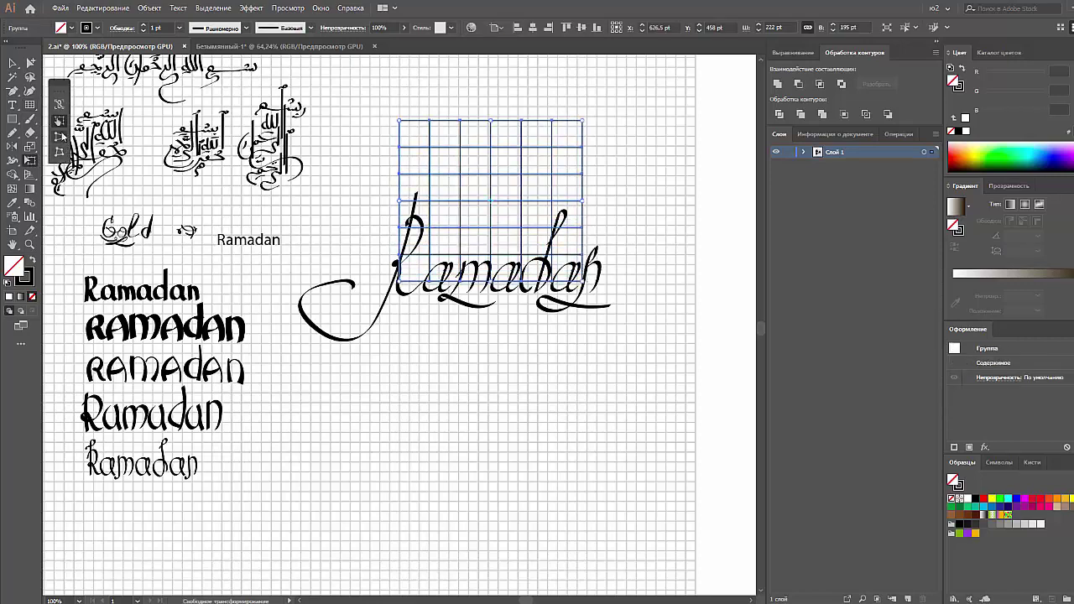
pyautogui.moveTo(491, 282); pyautogui.dragTo(443, 281)
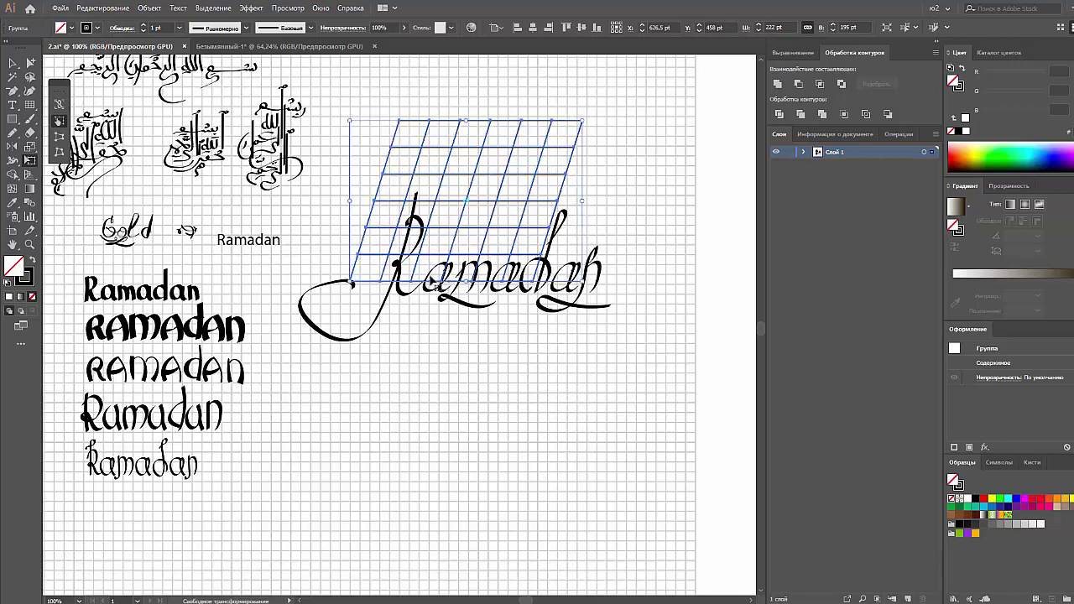
pyautogui.click(12, 63)
# Make the grid's stroke colour red
pyautogui.click(965, 128)
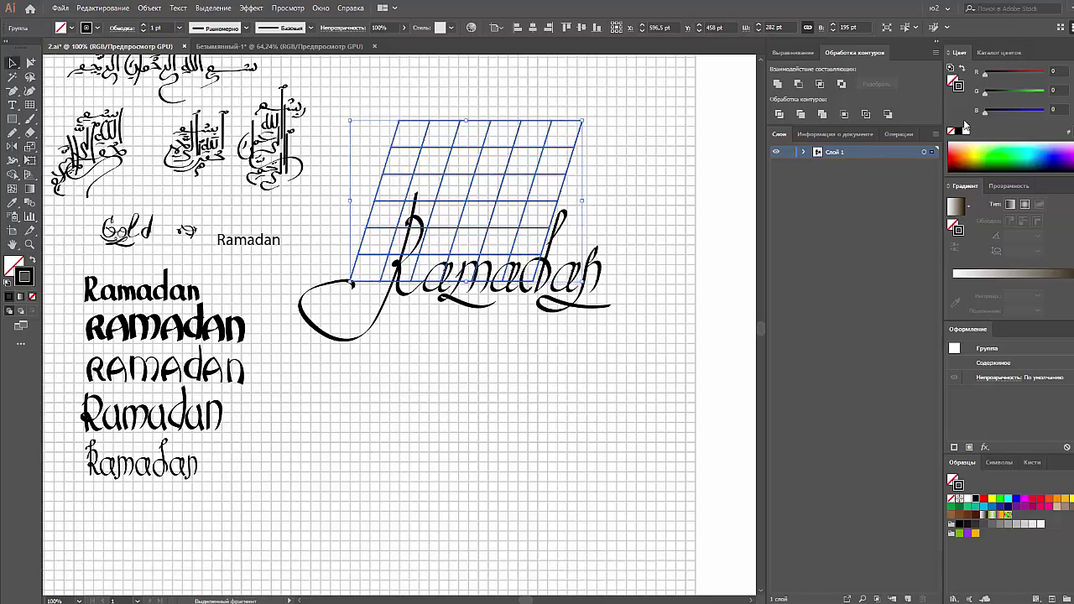
pyautogui.click(952, 153)
pyautogui.click(676, 174)
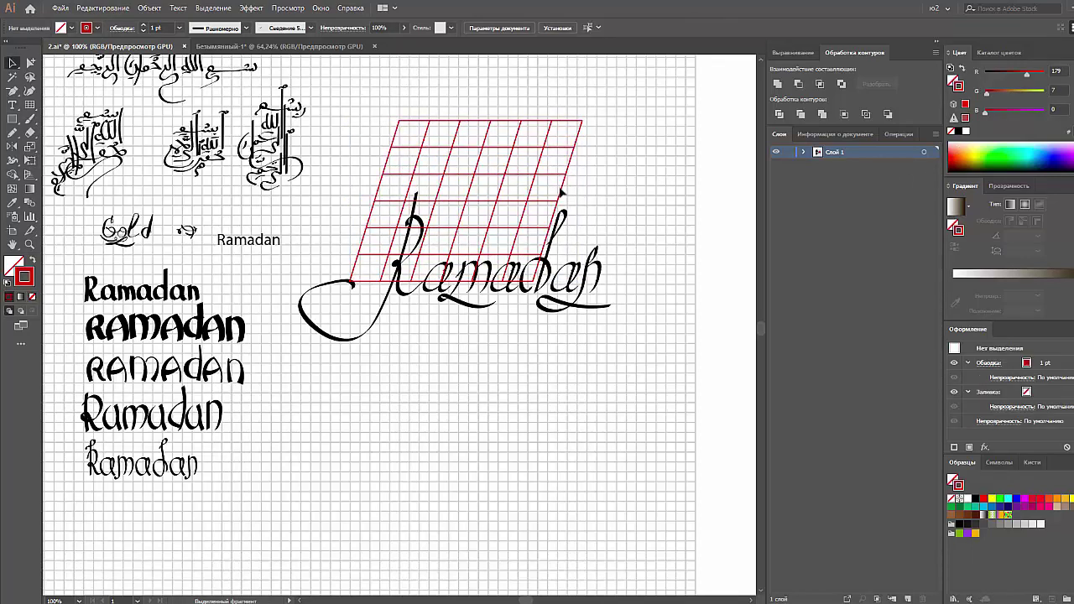
pyautogui.click(574, 168)
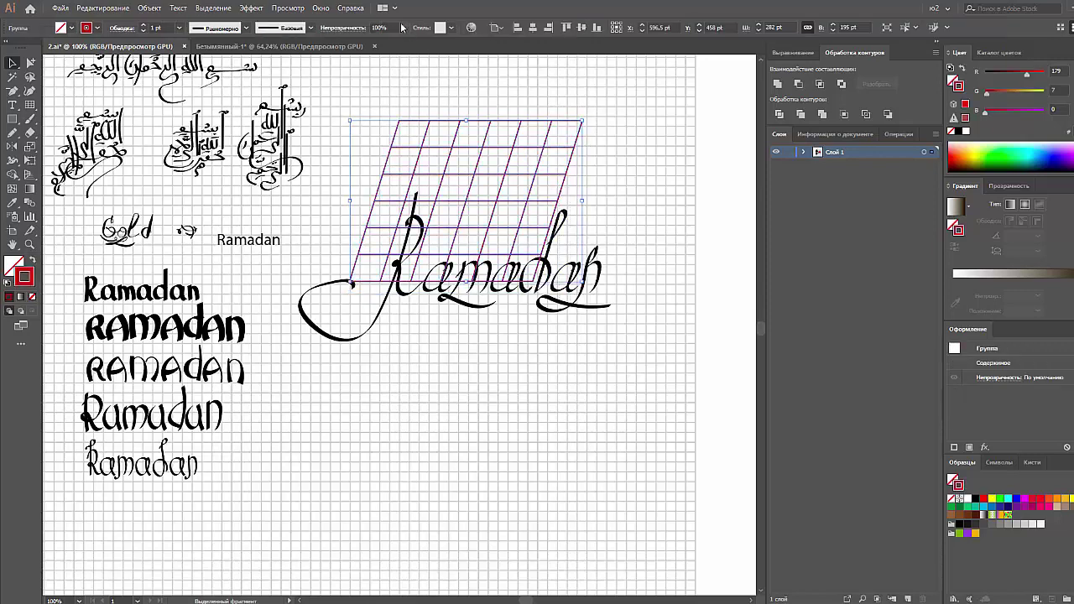
# Move the red grid below the black Ramadan and lower its opacity to fade it
pyautogui.click(403, 28)
pyautogui.click(436, 93)
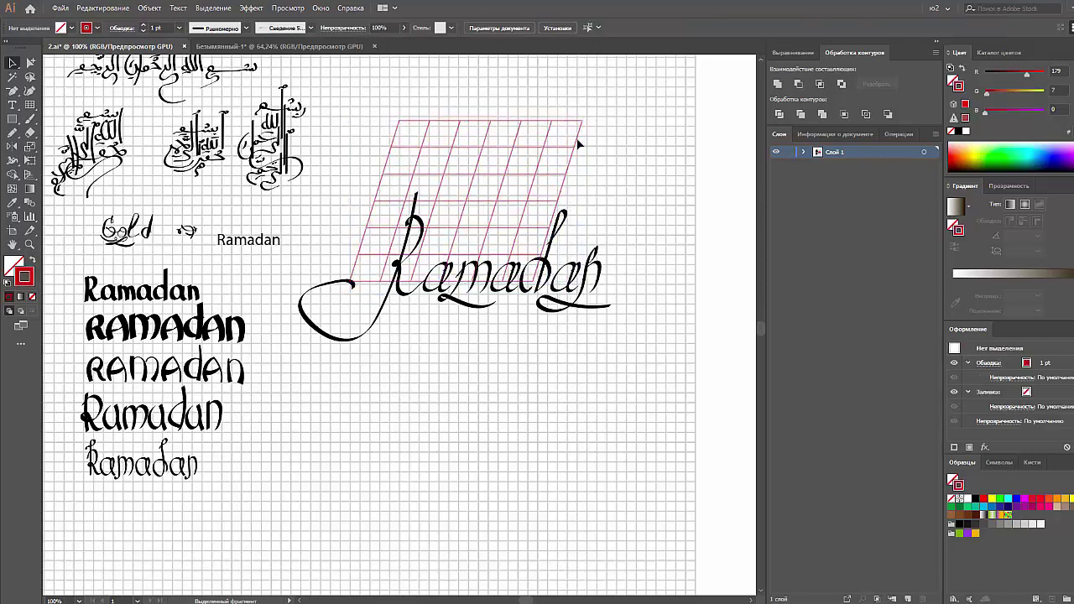
pyautogui.moveTo(486, 139); pyautogui.dragTo(479, 338)
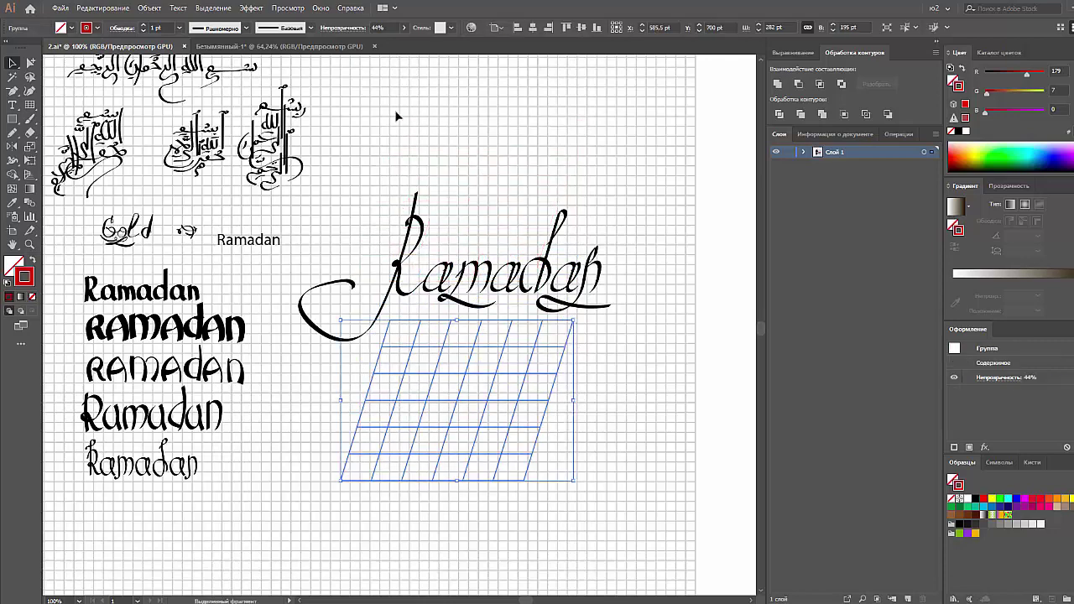
pyautogui.click(404, 28)
pyautogui.moveTo(373, 45); pyautogui.dragTo(363, 44)
pyautogui.click(580, 336)
pyautogui.click(514, 377)
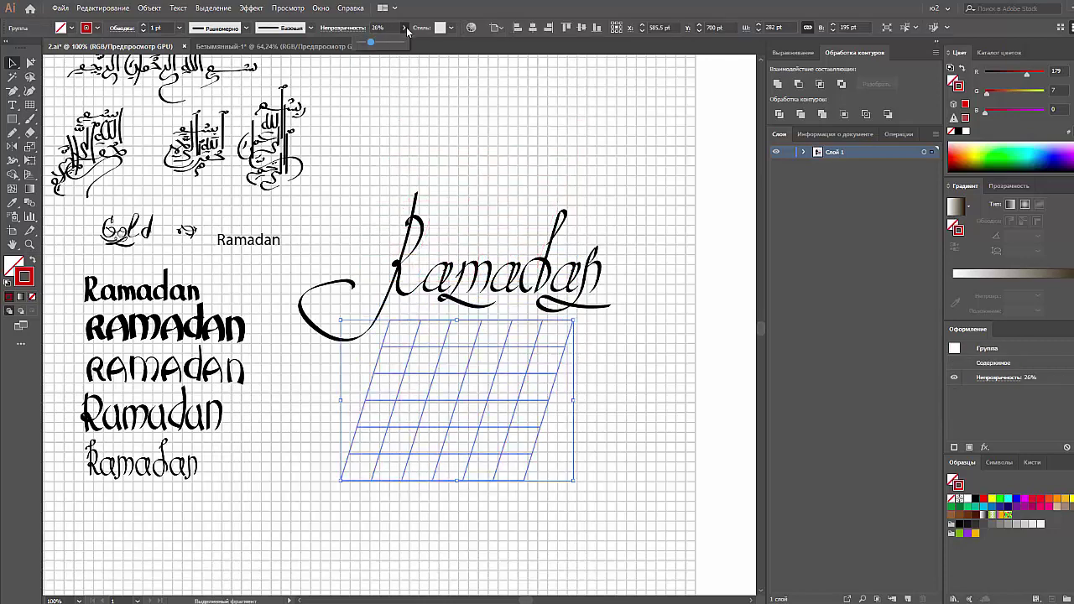
pyautogui.click(552, 395)
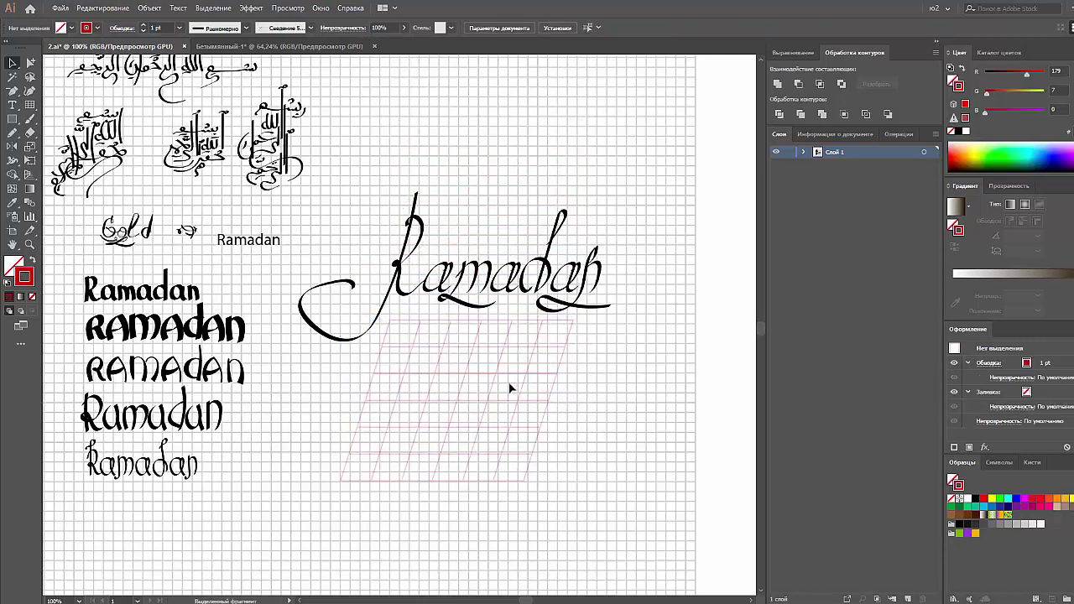
# Paint the red 'R' and following letters on the grid, redoing unsatisfying strokes
pyautogui.press('b')
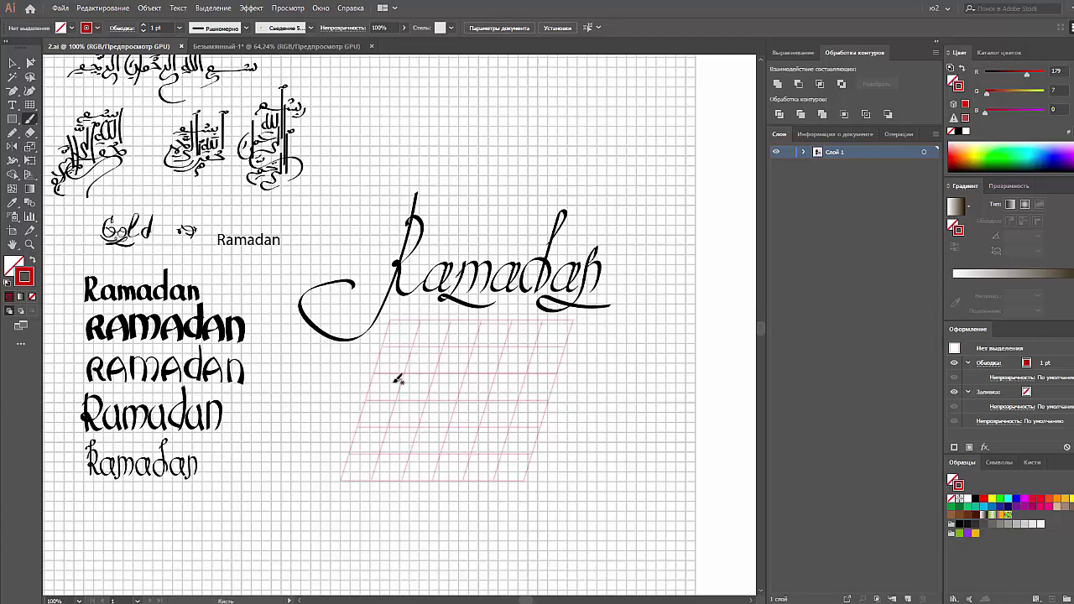
pyautogui.moveTo(395, 363)
pyautogui.mouseDown()
pyautogui.moveTo(401, 377)
pyautogui.moveTo(370, 416)
pyautogui.moveTo(417, 401)
pyautogui.moveTo(401, 392)
pyautogui.moveTo(407, 414)
pyautogui.mouseUp()
pyautogui.hotkey('ctrl', 'z')
pyautogui.hotkey('ctrl', 'z')
pyautogui.moveTo(396, 362)
pyautogui.mouseDown()
pyautogui.moveTo(408, 388)
pyautogui.moveTo(394, 413)
pyautogui.mouseUp()
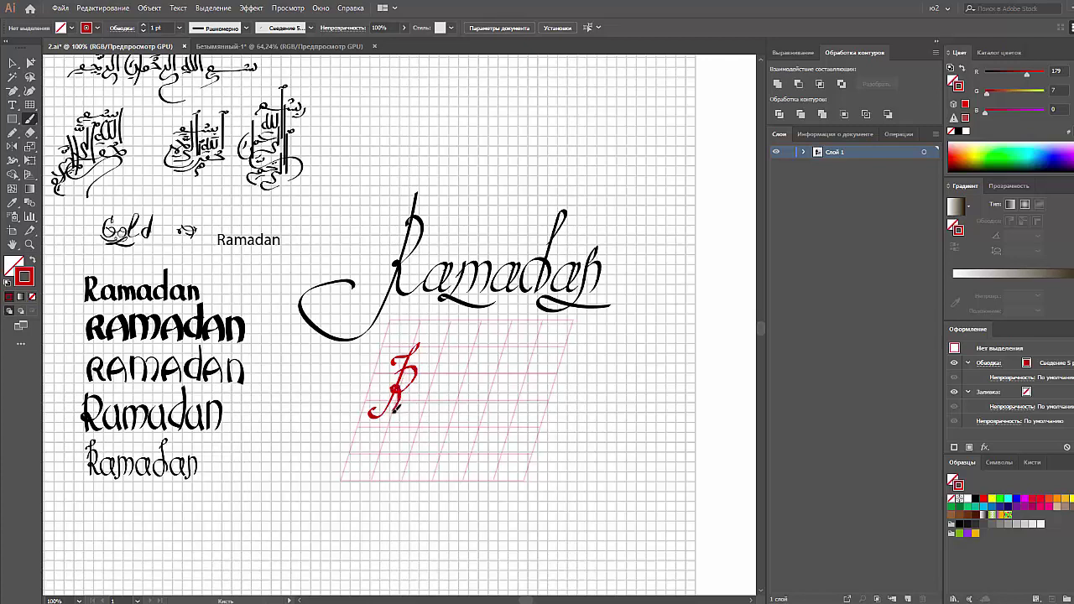
pyautogui.hotkey('ctrl', 'z')
pyautogui.moveTo(411, 364)
pyautogui.mouseDown()
pyautogui.moveTo(401, 401)
pyautogui.moveTo(446, 408)
pyautogui.mouseUp()
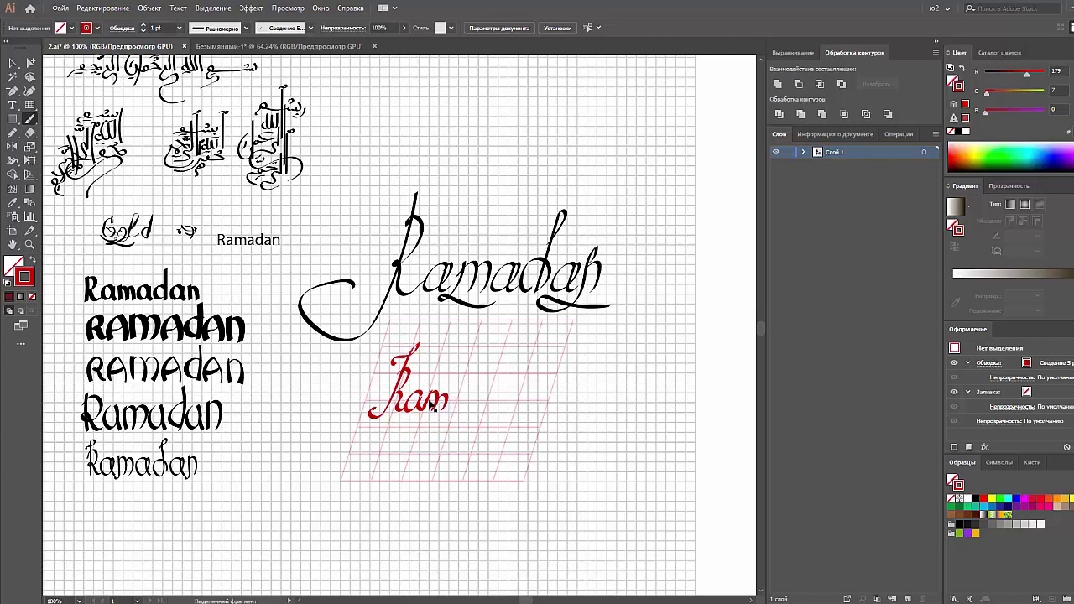
pyautogui.hotkey('ctrl', 'z')
pyautogui.moveTo(425, 393)
pyautogui.mouseDown()
pyautogui.moveTo(461, 406)
pyautogui.moveTo(482, 392)
pyautogui.moveTo(464, 412)
pyautogui.moveTo(486, 391)
pyautogui.mouseUp()
pyautogui.hotkey('ctrl', 'z')
pyautogui.hotkey('ctrl', 'z')
pyautogui.hotkey('ctrl', 'z')
pyautogui.hotkey('ctrl', 'z')
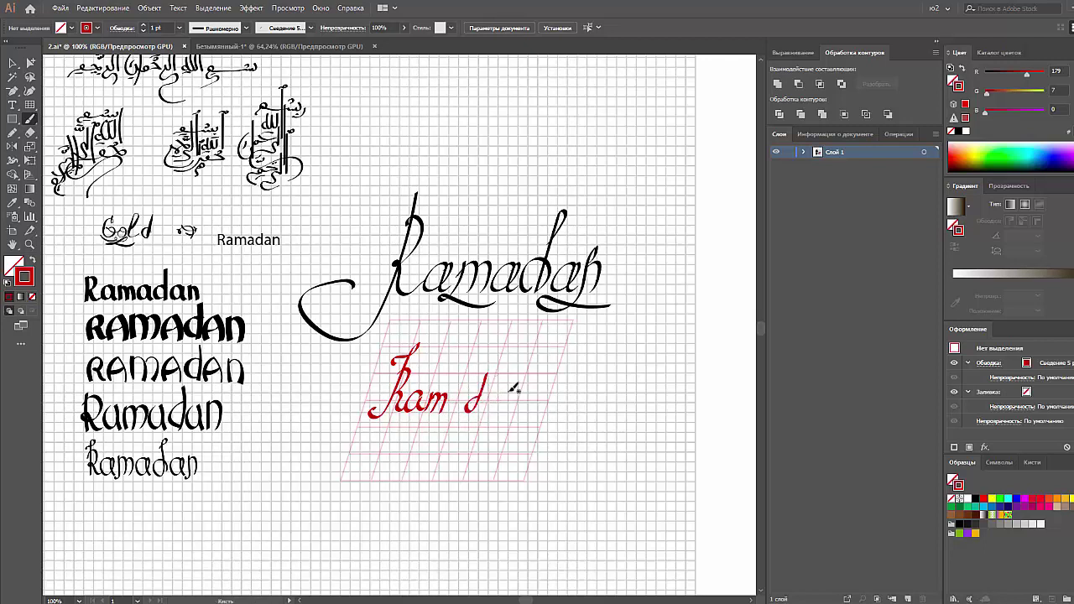
# Restore the bowl before the 'd' and delete the unsatisfying red 'm' stroke
pyautogui.press('v')
pyautogui.hotkey('ctrl', 'shift', 'z')
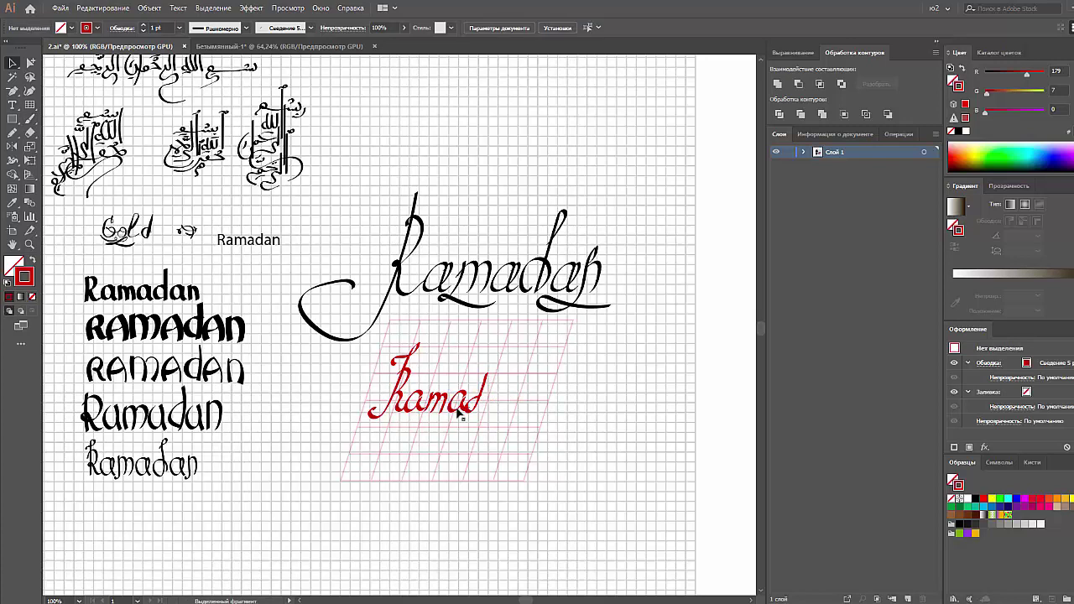
pyautogui.click(458, 424)
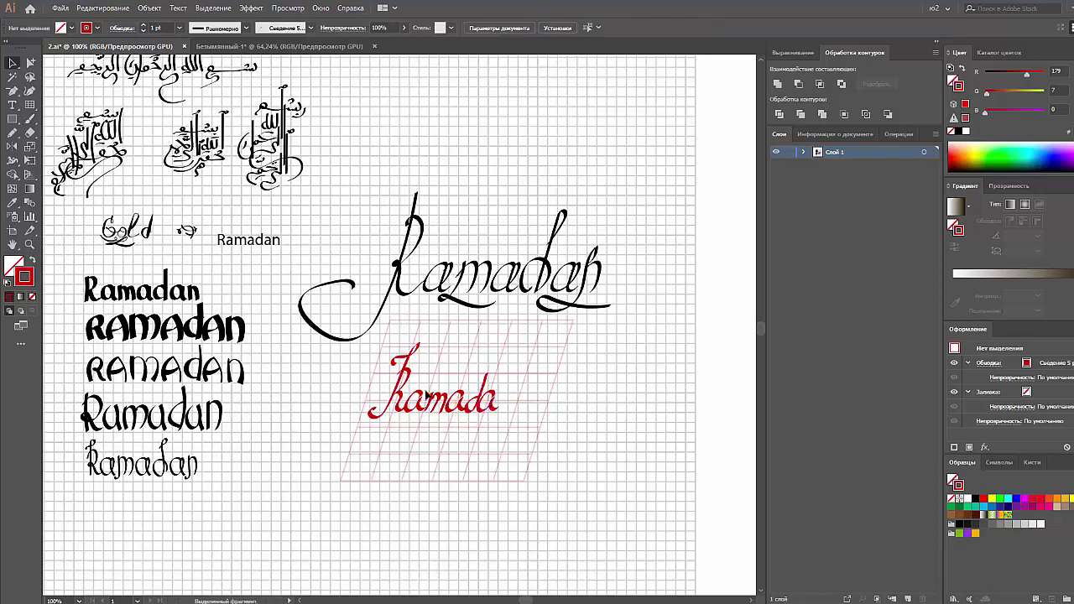
pyautogui.click(431, 402)
pyautogui.click(507, 401)
pyautogui.click(443, 401)
pyautogui.press('Delete')
# Paint the final red 'n' and place a copy of it in the gap as the 'm'
pyautogui.press('b')
pyautogui.moveTo(497, 413); pyautogui.dragTo(509, 392)
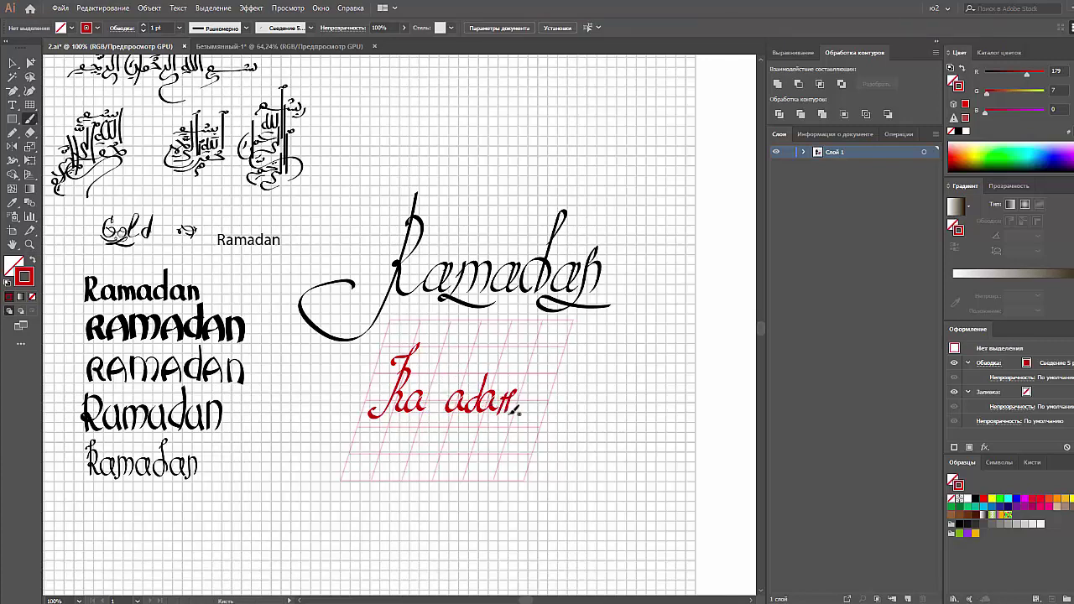
pyautogui.moveTo(510, 393); pyautogui.dragTo(516, 411)
pyautogui.hotkey('ctrl', 'z')
pyautogui.press('v')
pyautogui.click(510, 403)
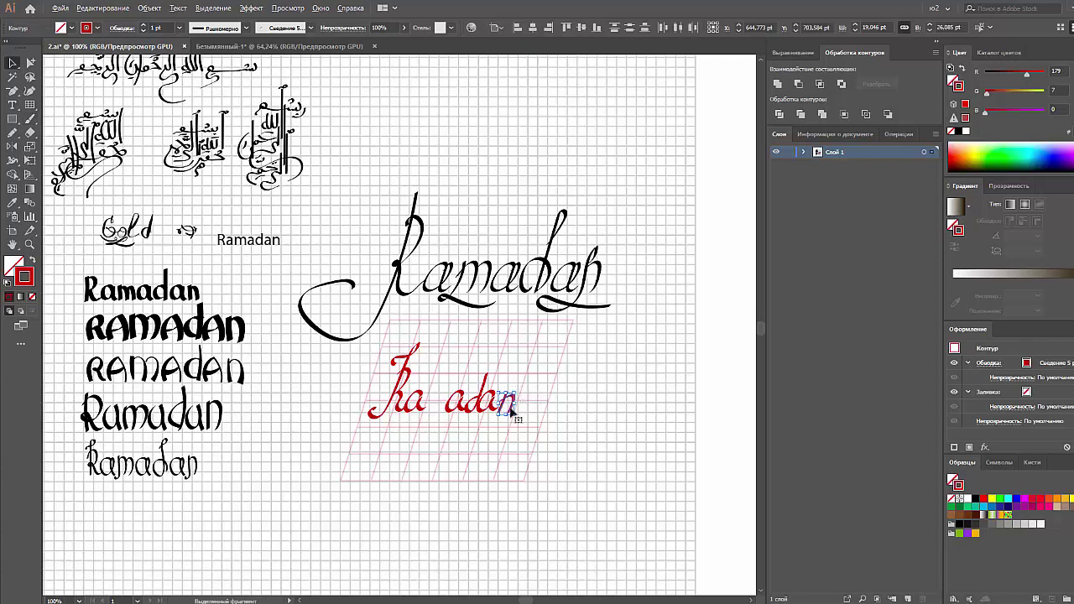
pyautogui.moveTo(507, 403); pyautogui.dragTo(443, 403)
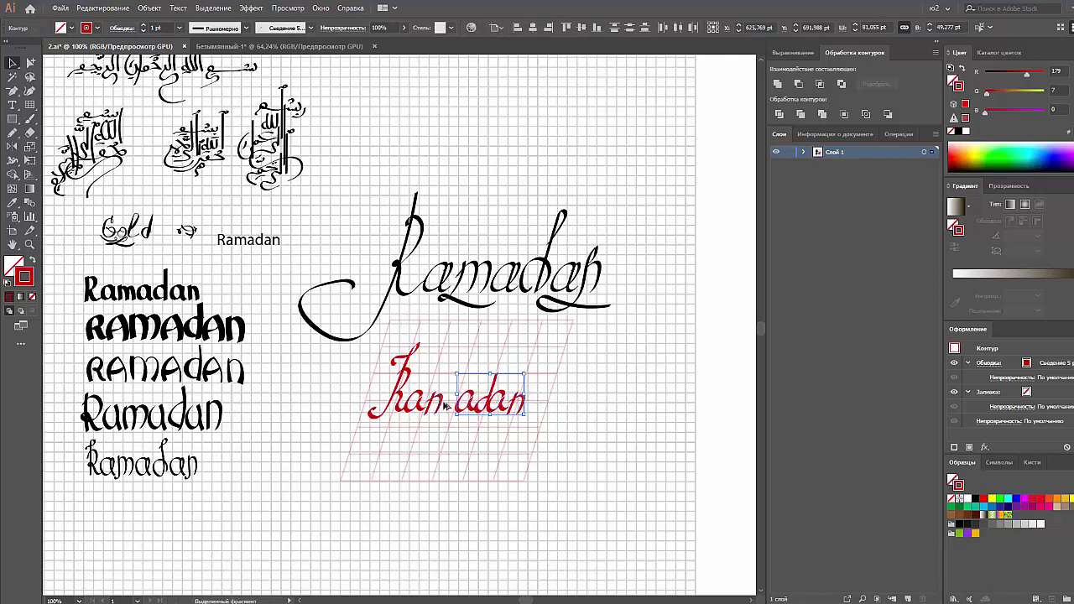
# Add a red flourish under the 'ama' of the red Ramadan
pyautogui.press('b')
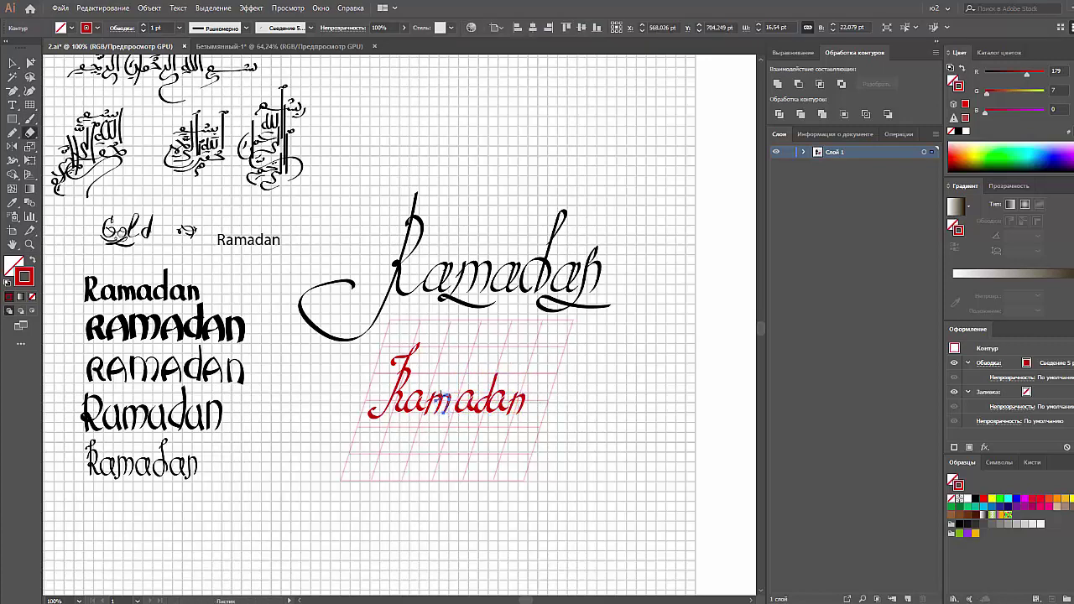
pyautogui.press('v')
pyautogui.click(483, 412)
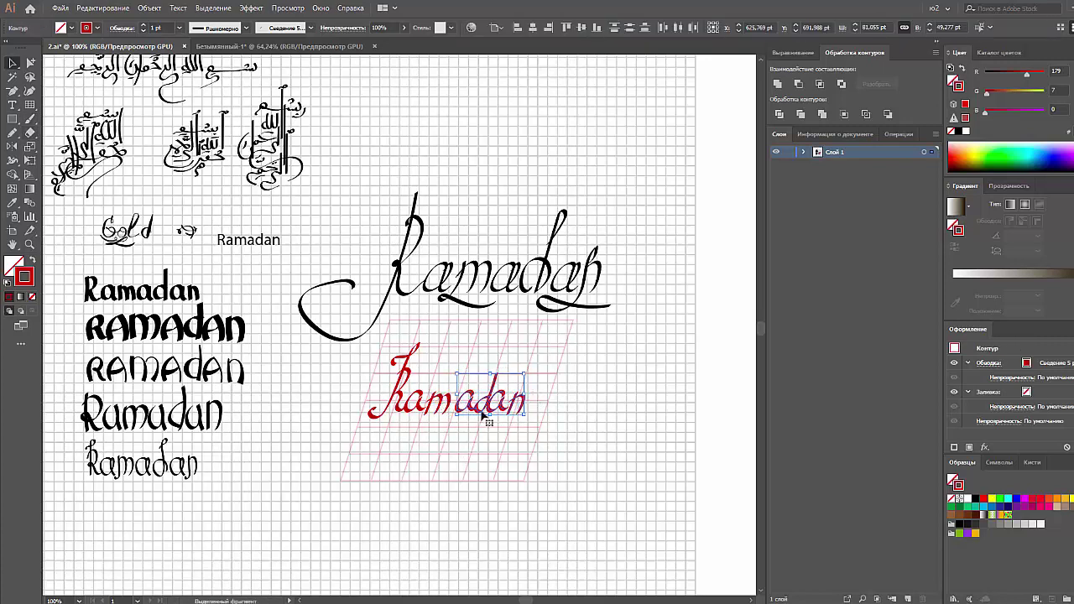
pyautogui.click(482, 442)
pyautogui.click(29, 119)
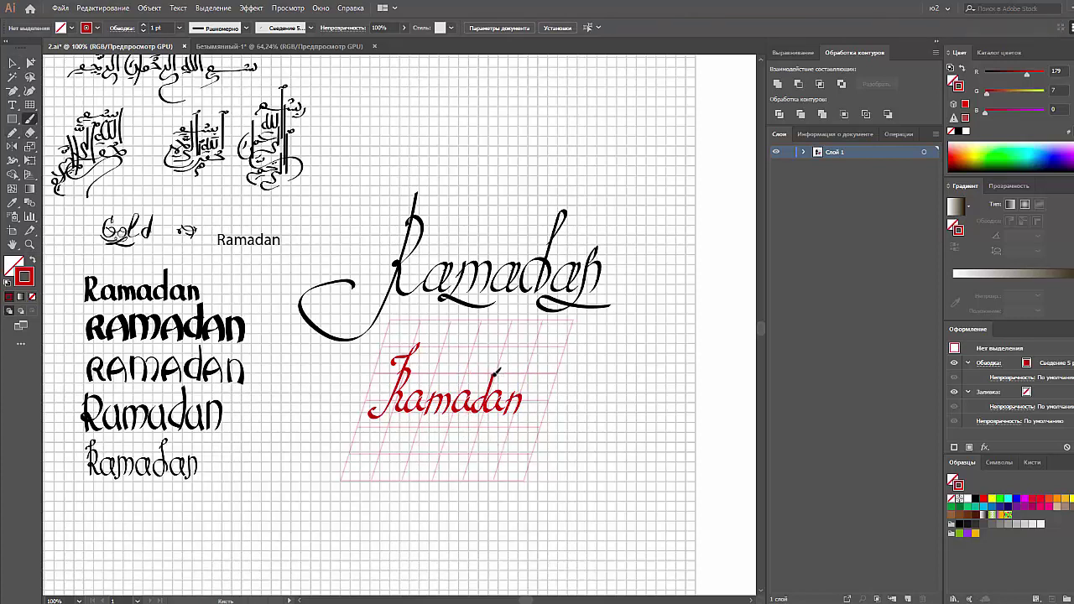
pyautogui.moveTo(410, 419); pyautogui.dragTo(471, 424)
pyautogui.press('v')
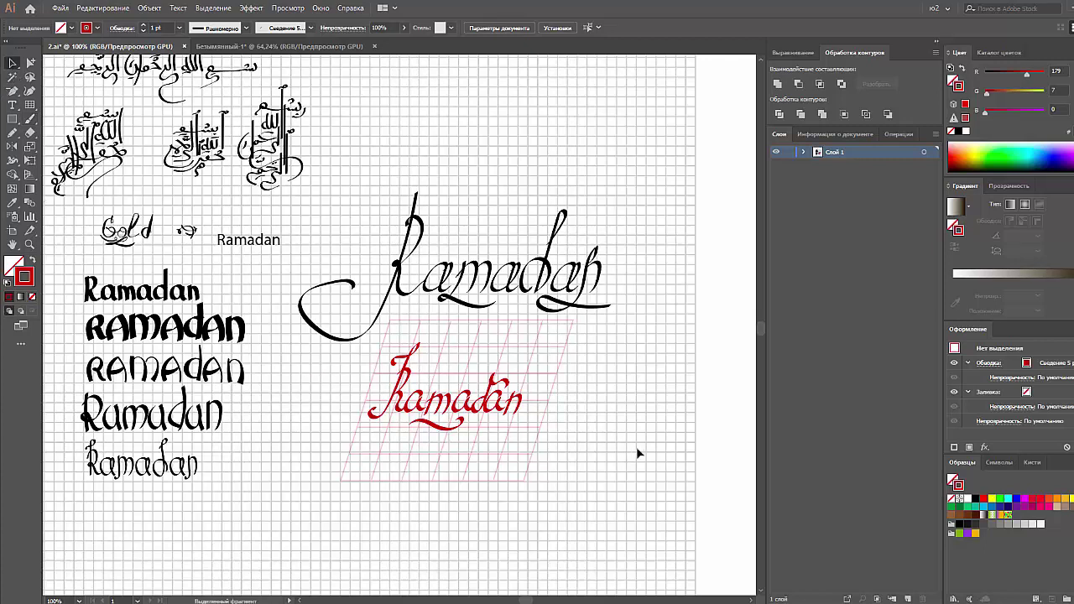